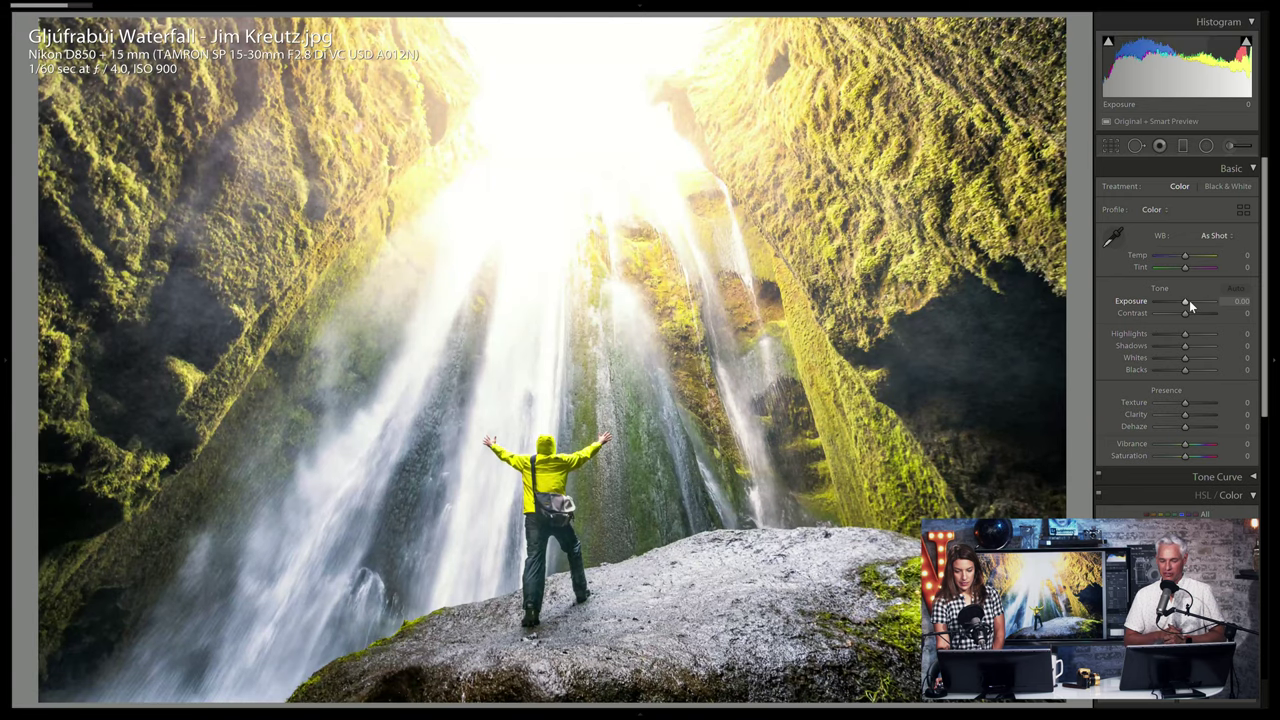
Step: Lower the waterfall photo's exposure slightly, inspect the person in the yellow jacket up close, and return to the photo grid
{"action": "left_click_drag", "start_coordinate": [1186, 301], "coordinate": [1182, 300]}
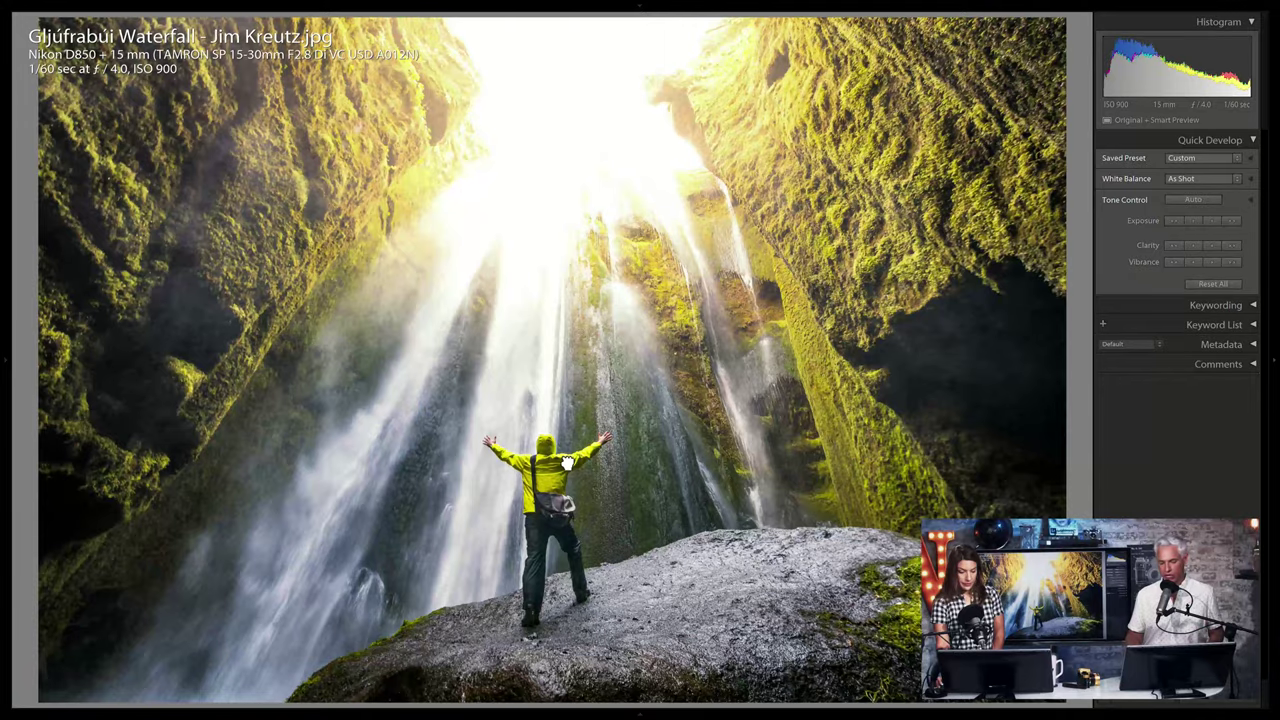
{"action": "left_click", "coordinate": [566, 462]}
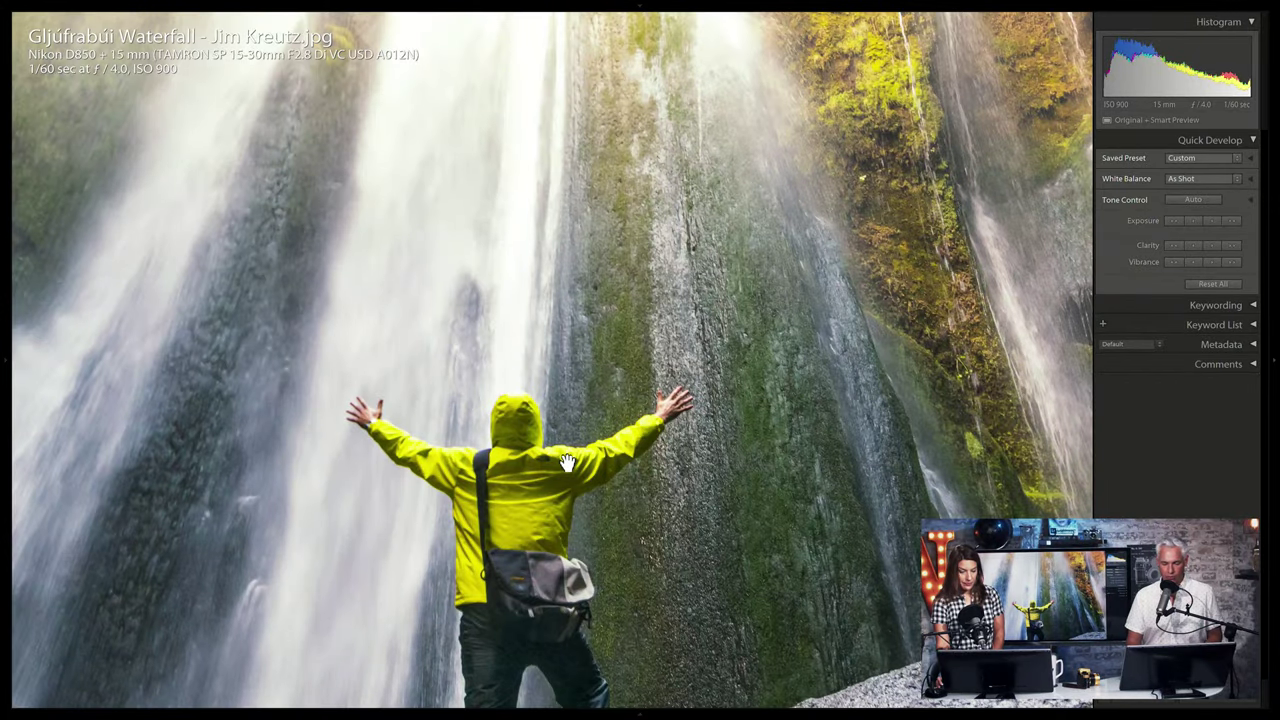
{"action": "left_click", "coordinate": [566, 462]}
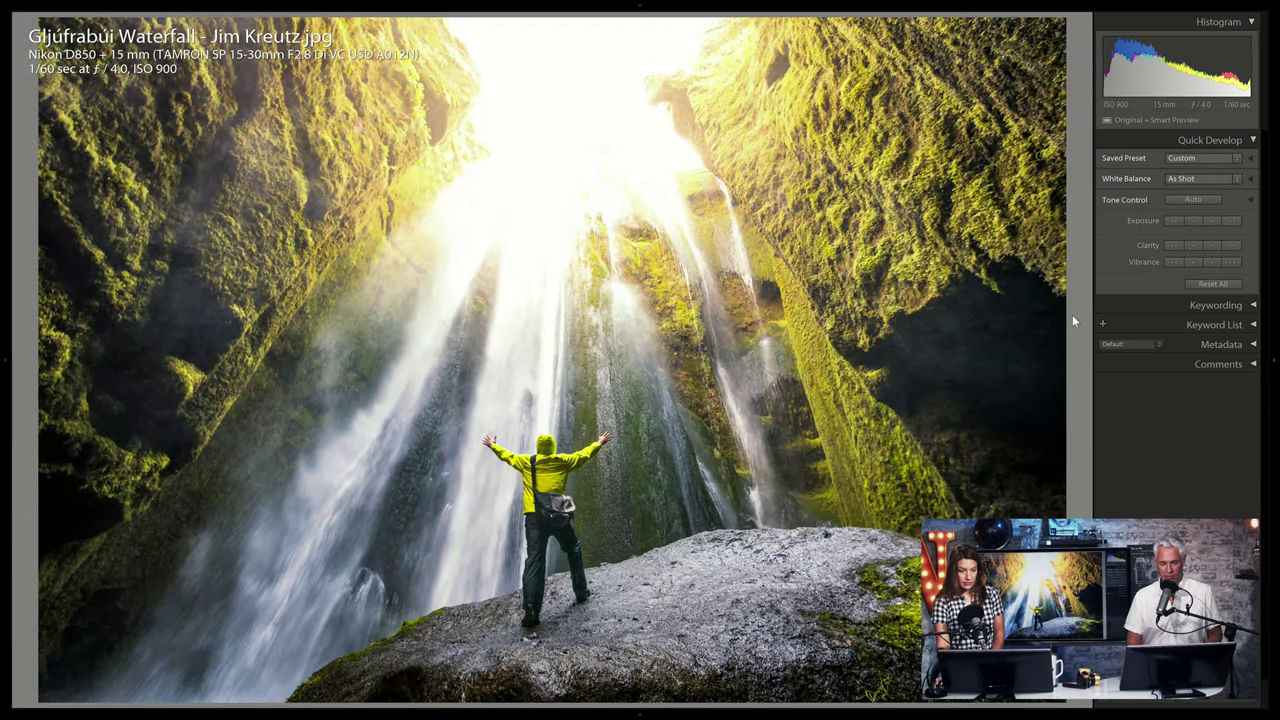
{"action": "key", "text": "g"}
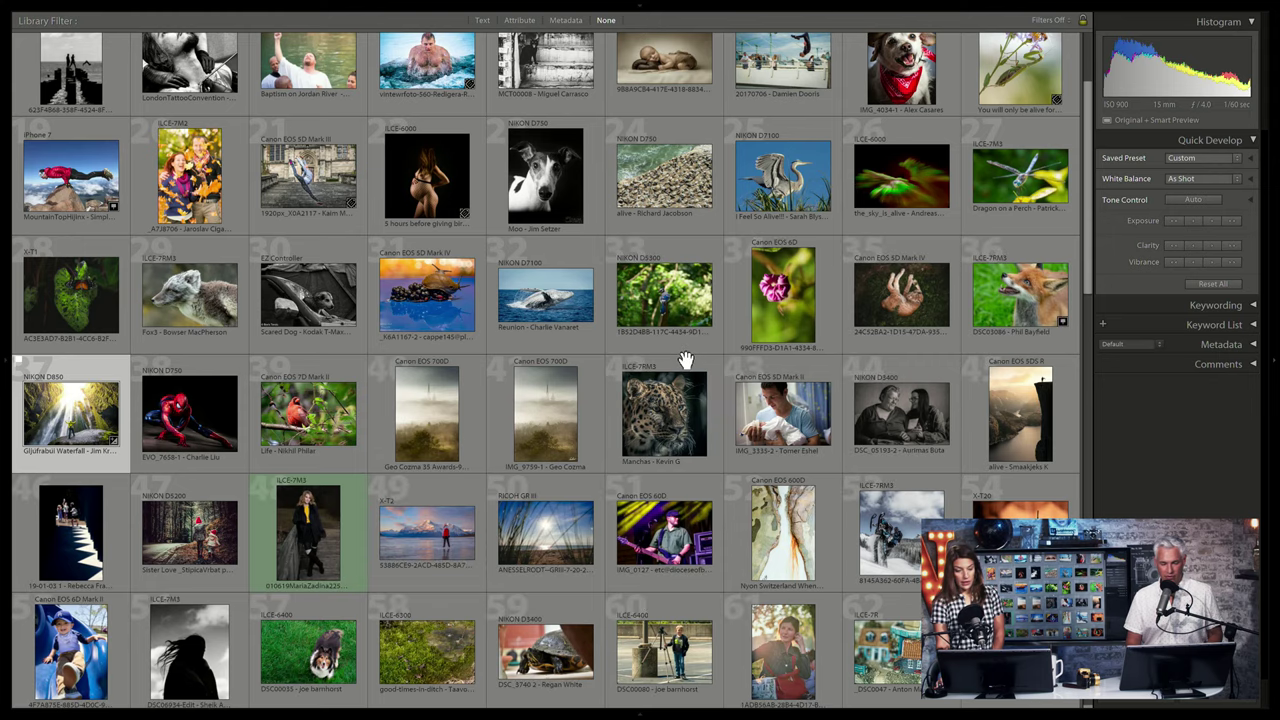
Step: Open the photo of the man holding a newborn for editing in the Develop module
{"action": "scroll", "coordinate": [510, 346], "scroll_direction": "down", "scroll_amount": 2}
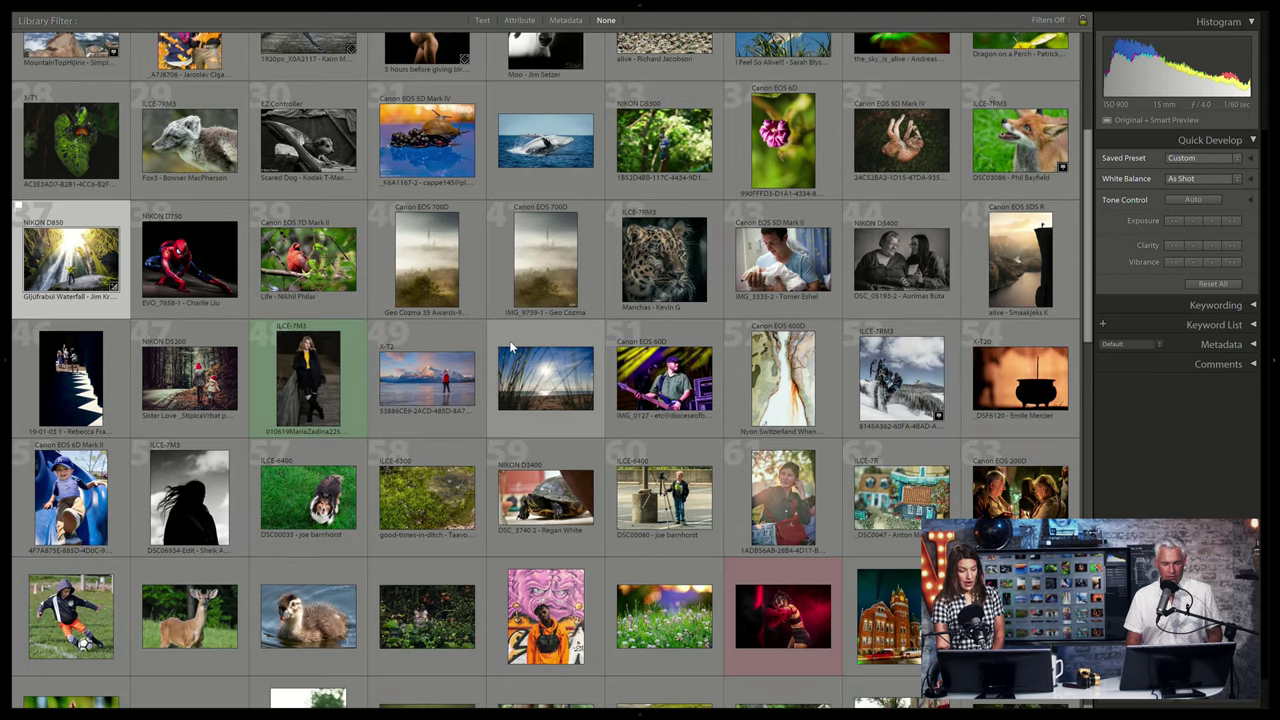
{"action": "double_click", "coordinate": [802, 277]}
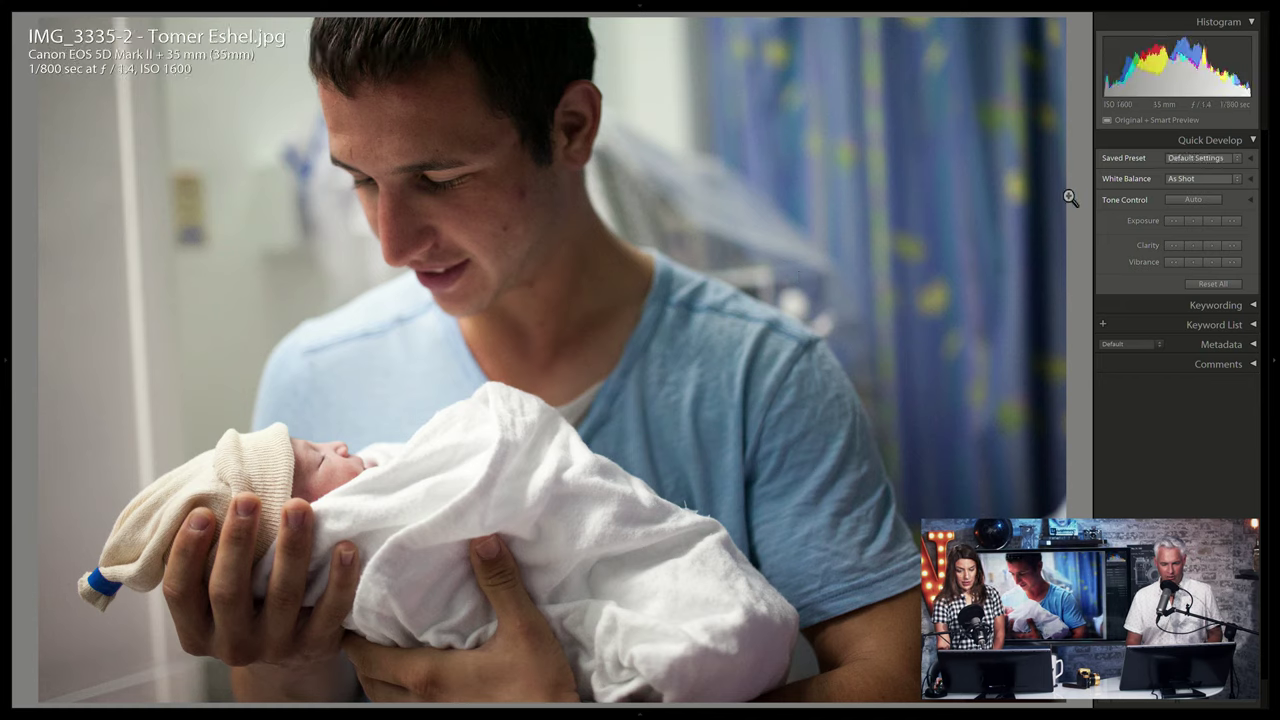
{"action": "mouse_move", "coordinate": [902, 12]}
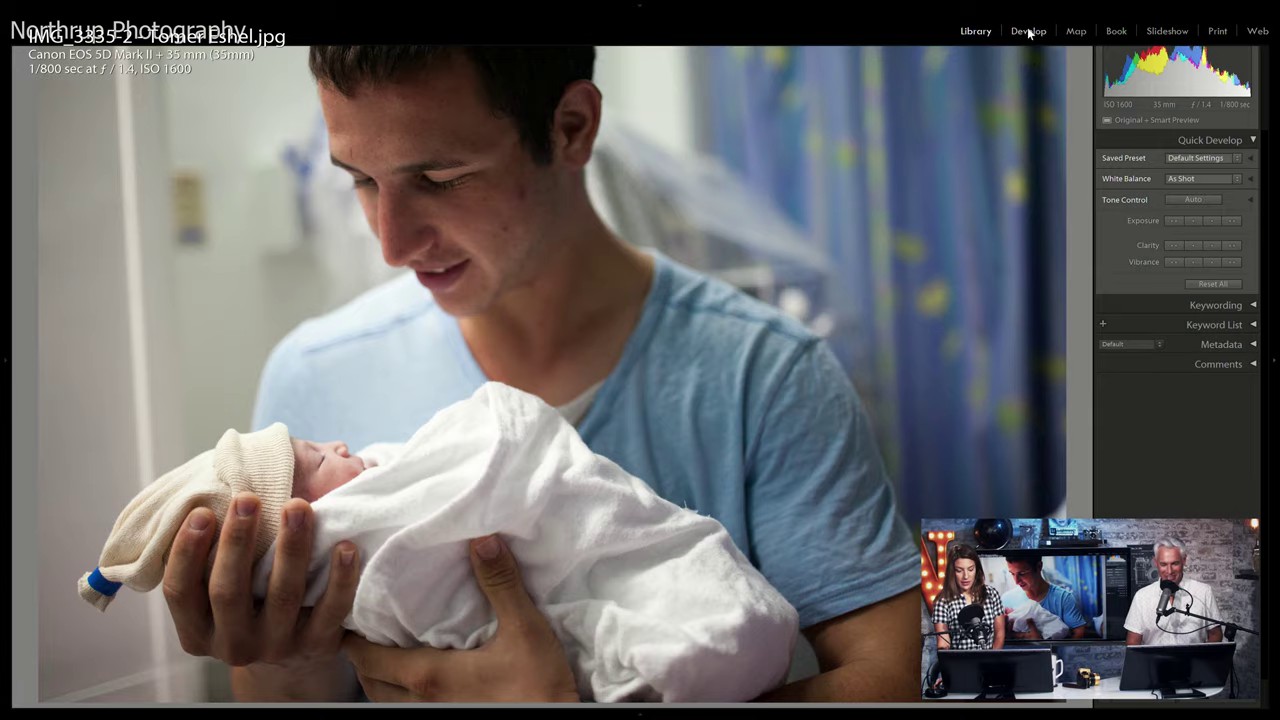
{"action": "left_click", "coordinate": [1029, 31]}
Step: Crop the newborn photo to a 4 x 5 / 8 x 10 aspect ratio, trimming mostly the curtain side
{"action": "left_click", "coordinate": [1114, 145]}
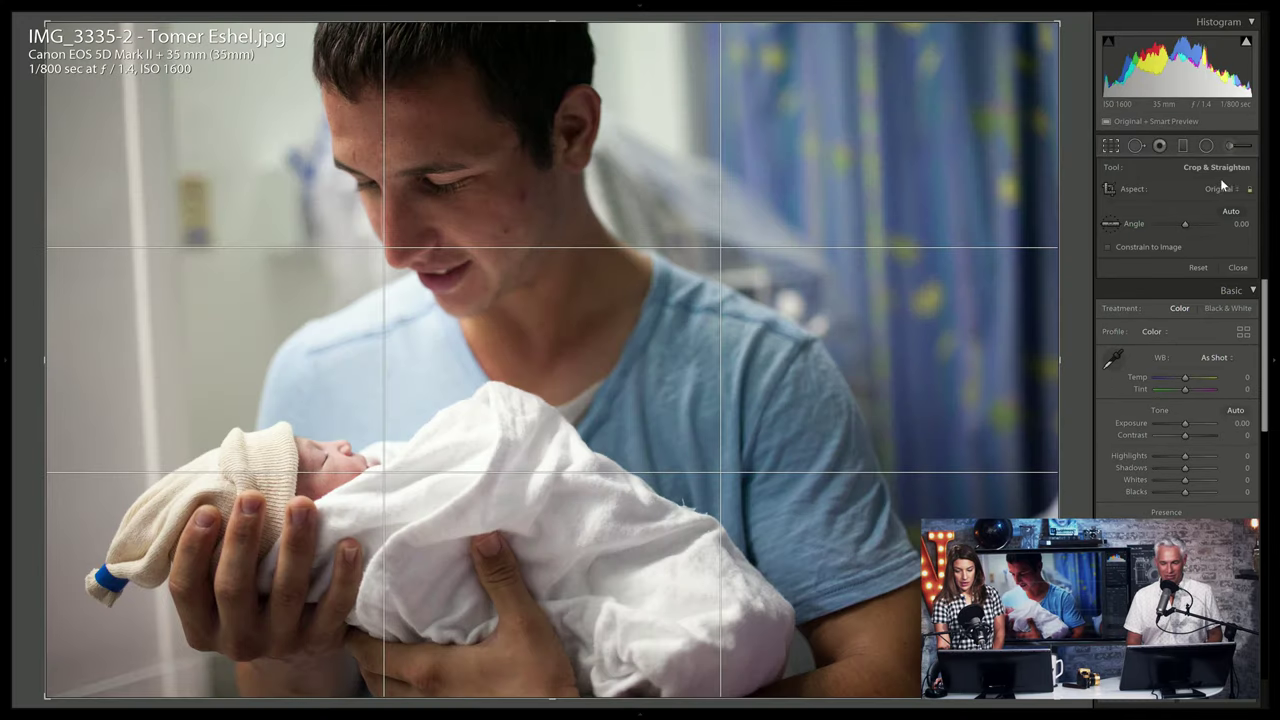
{"action": "left_click", "coordinate": [1220, 188]}
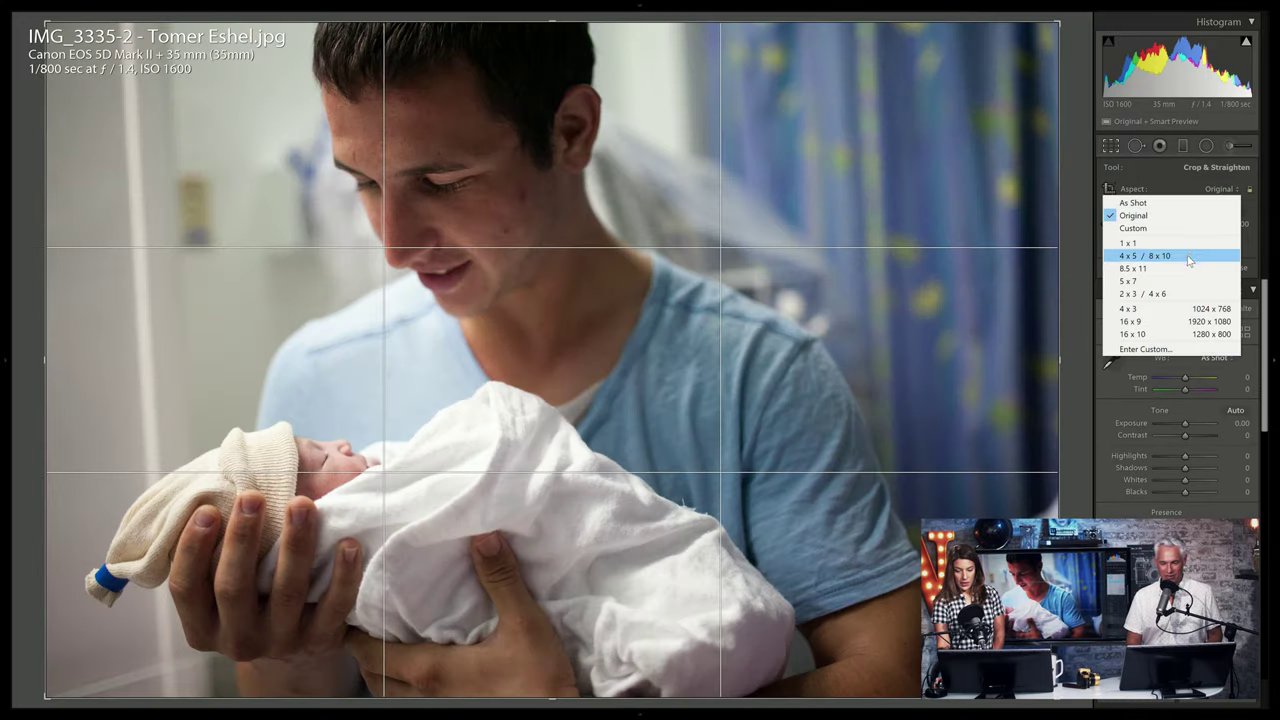
{"action": "left_click", "coordinate": [1145, 256]}
{"action": "left_click_drag", "start_coordinate": [849, 539], "coordinate": [903, 543]}
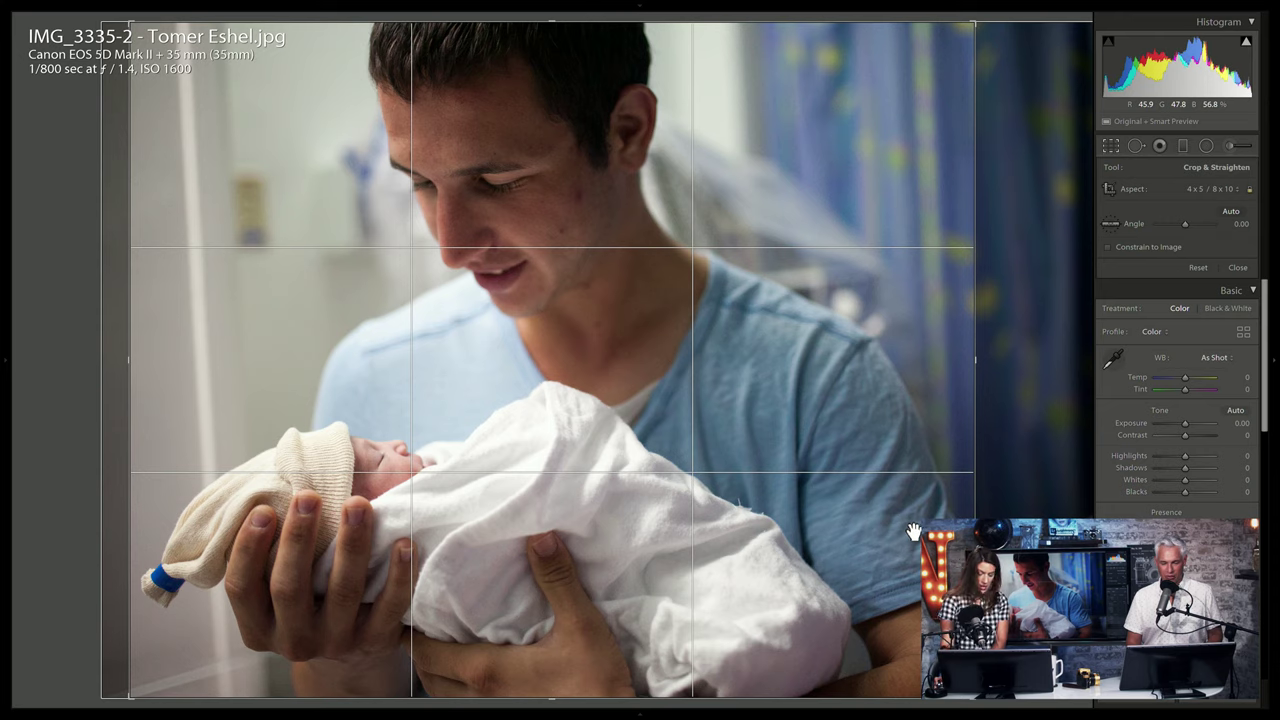
{"action": "key", "text": "Return"}
Step: Convert the newborn photo to black and white and raise its contrast slightly
{"action": "left_click", "coordinate": [1224, 188]}
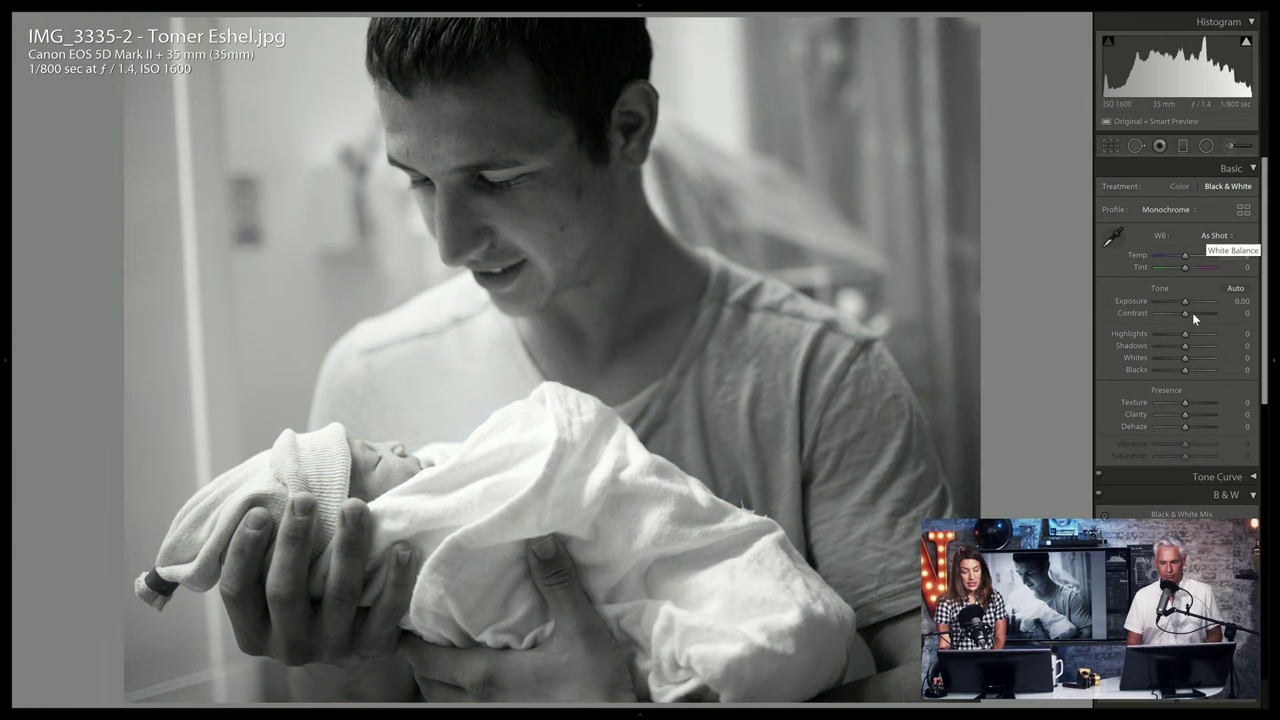
{"action": "left_click_drag", "start_coordinate": [1189, 312], "coordinate": [1193, 312]}
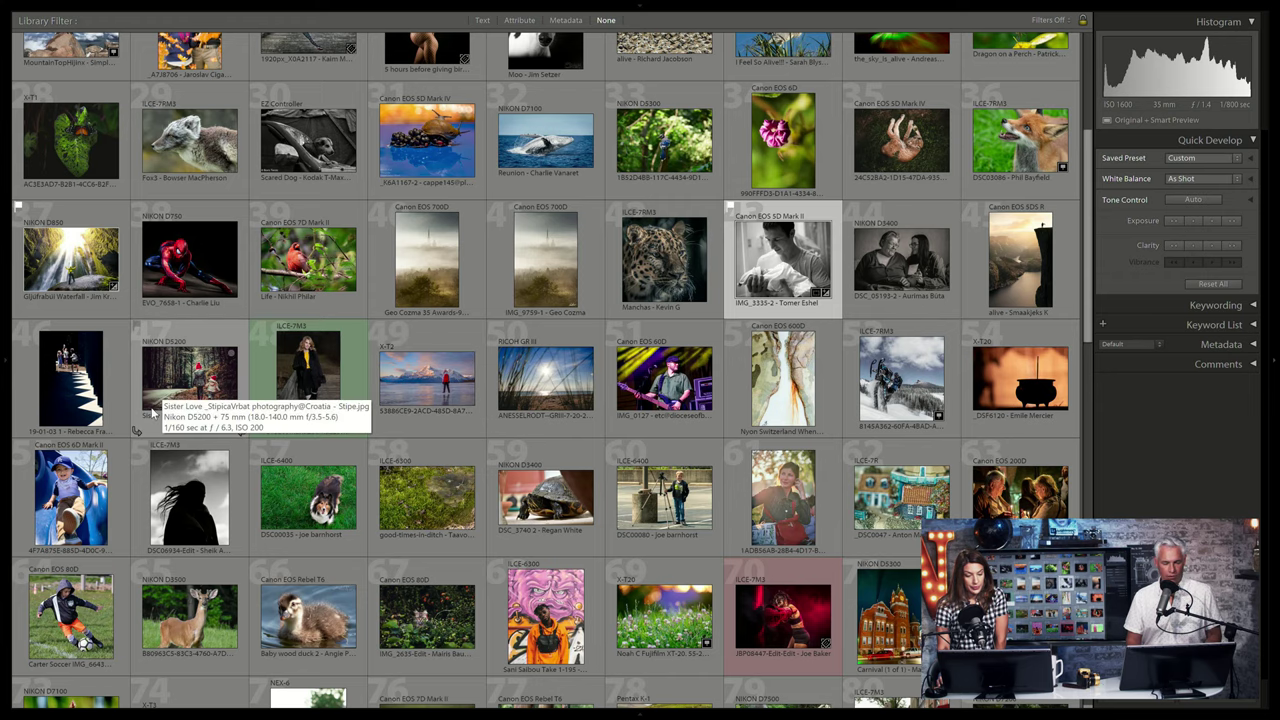
Step: View the photo of the person with the red backpack on the frozen lake, check the feet, and return to the grid
{"action": "double_click", "coordinate": [427, 380]}
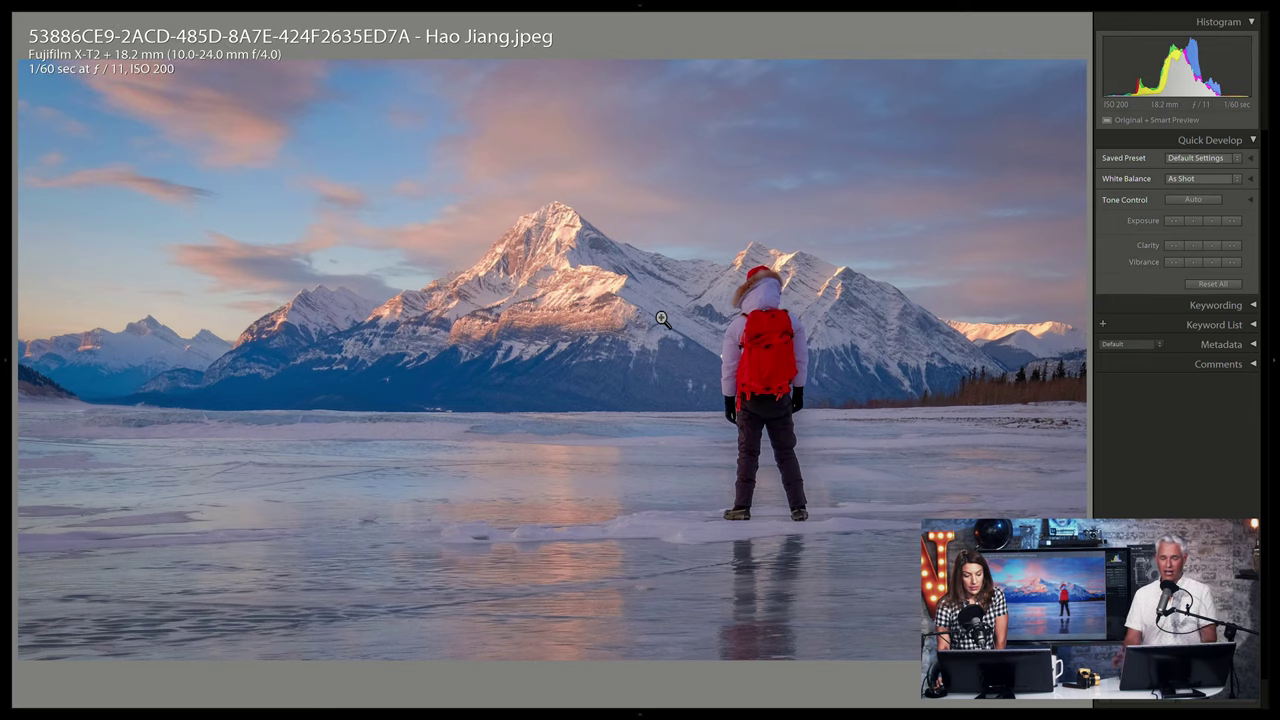
{"action": "left_click", "coordinate": [741, 517]}
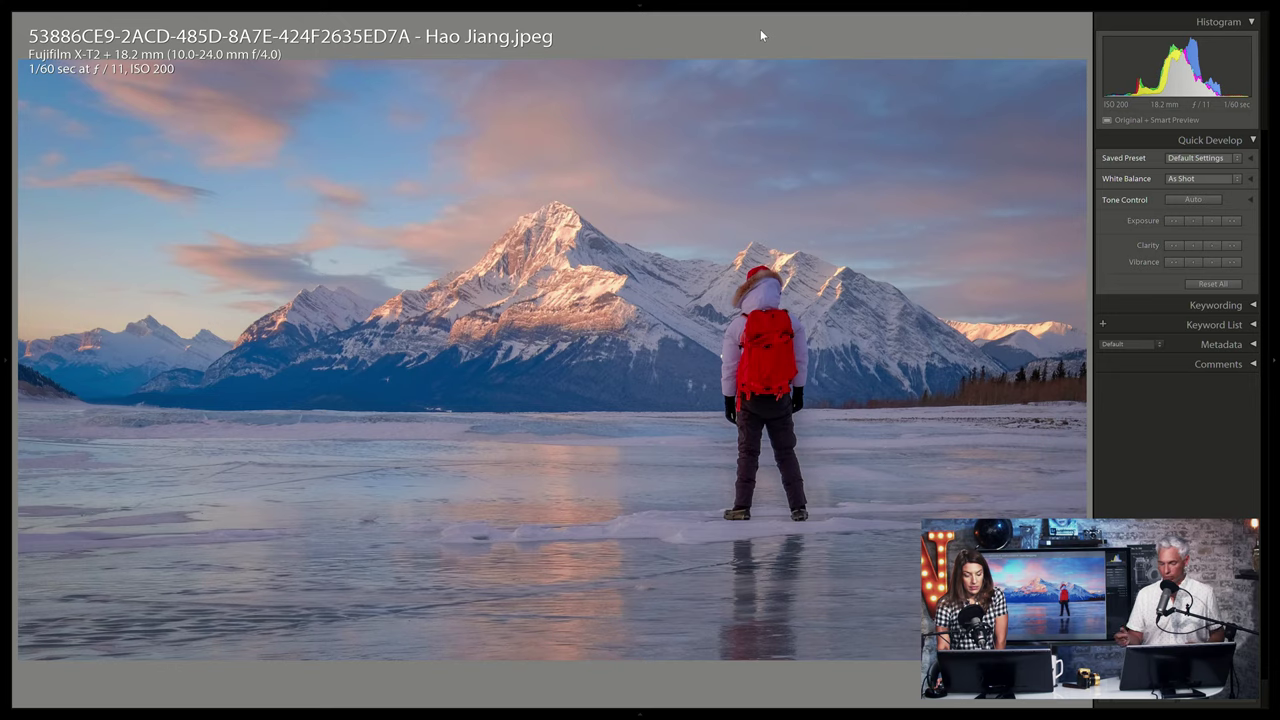
{"action": "key", "text": "g"}
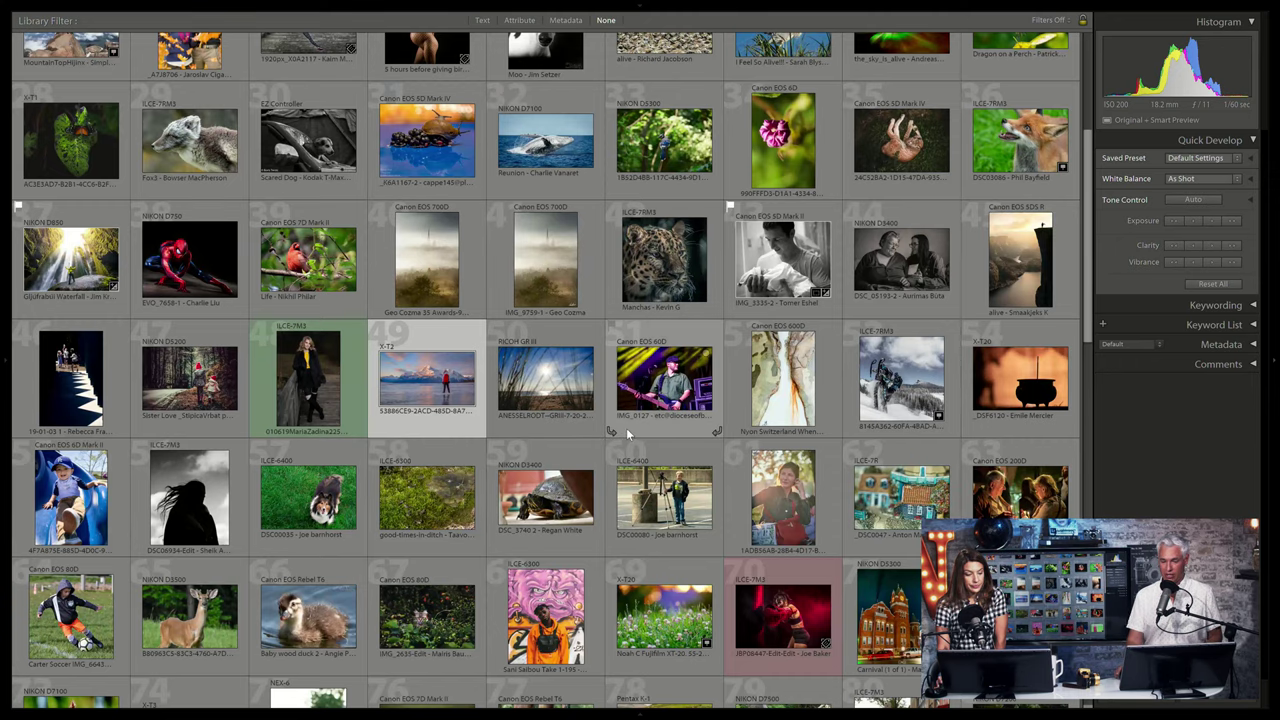
Step: Open the photo of the figure on the cliff edge, check the figure up close, and flag the photo as a pick
{"action": "double_click", "coordinate": [1005, 283]}
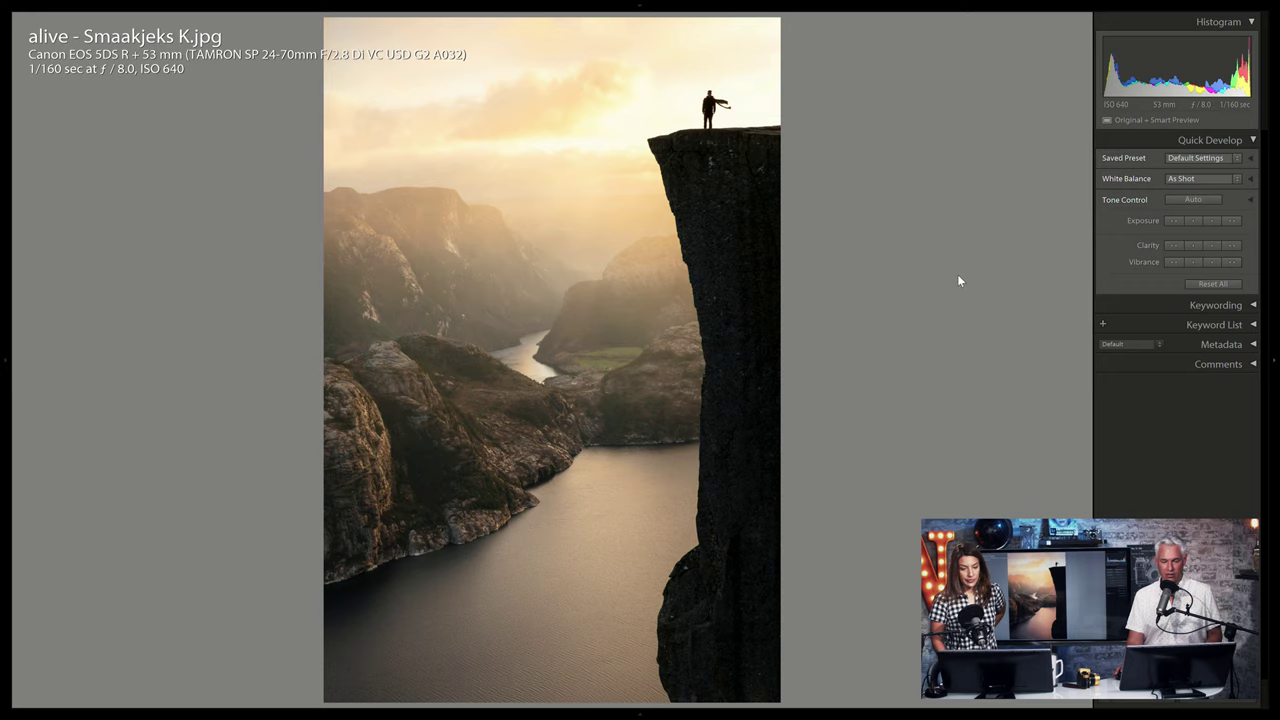
{"action": "mouse_move", "coordinate": [696, 5]}
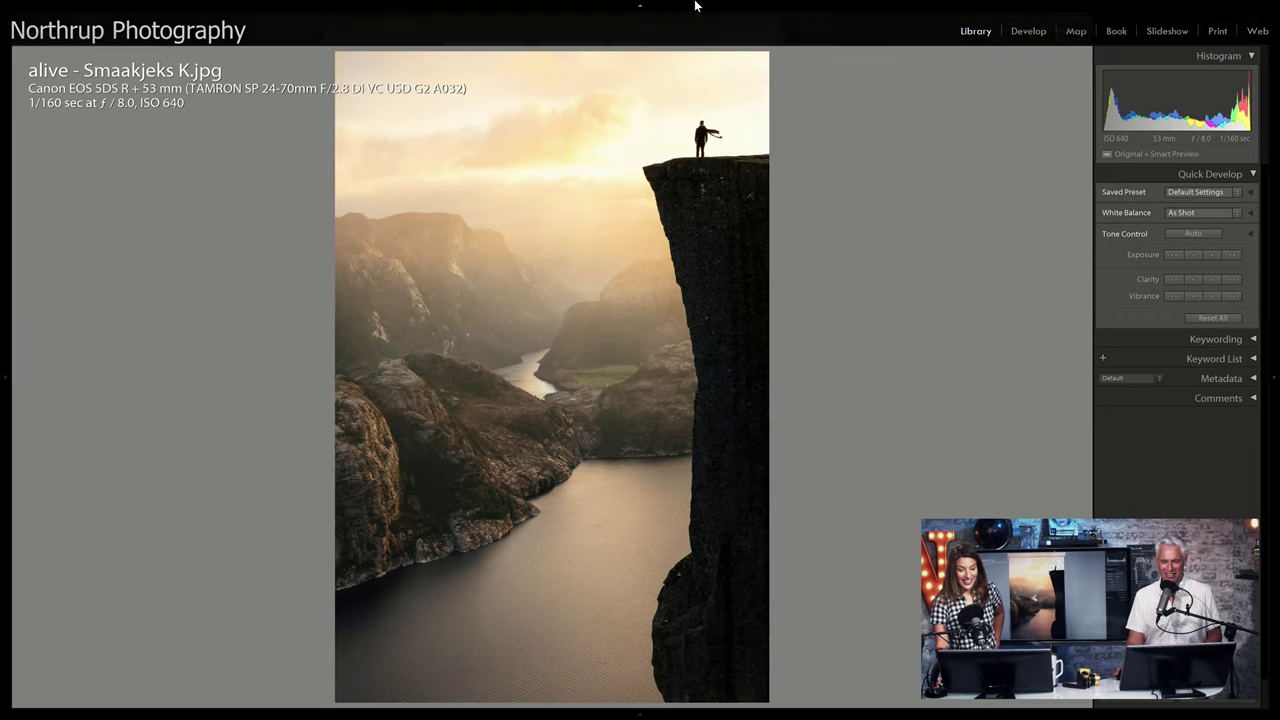
{"action": "left_click", "coordinate": [709, 143]}
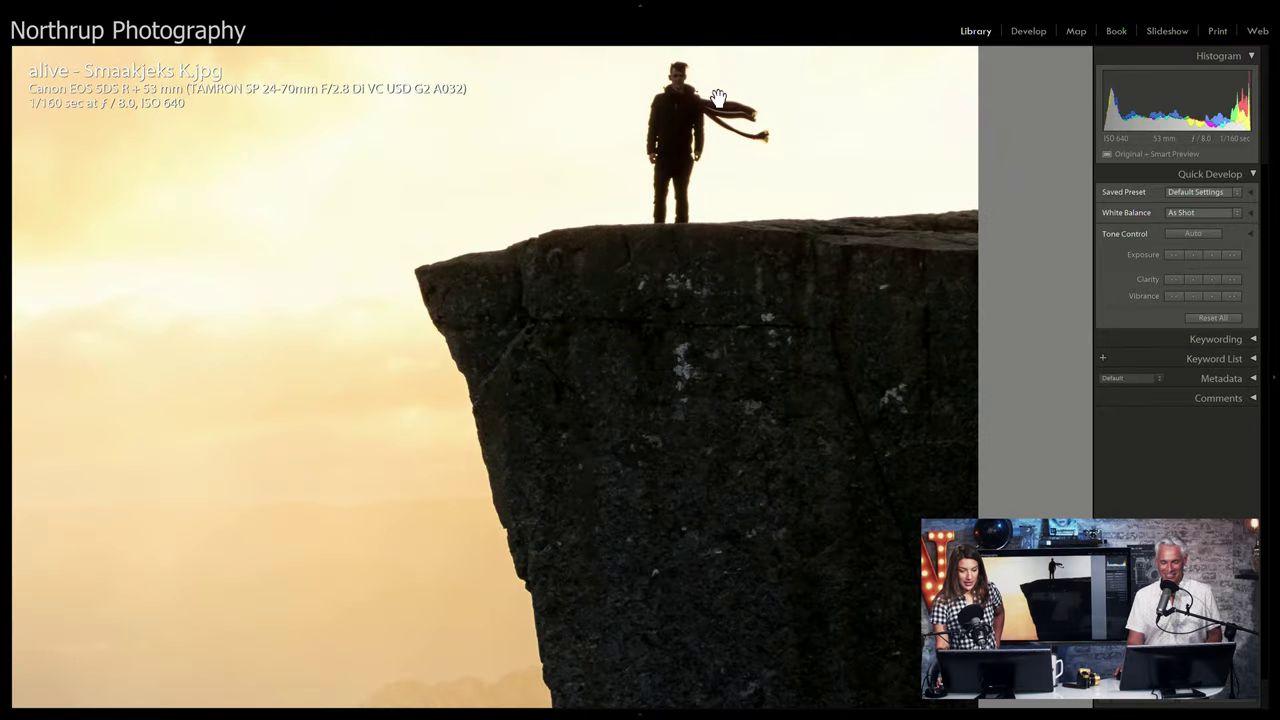
{"action": "left_click", "coordinate": [703, 141]}
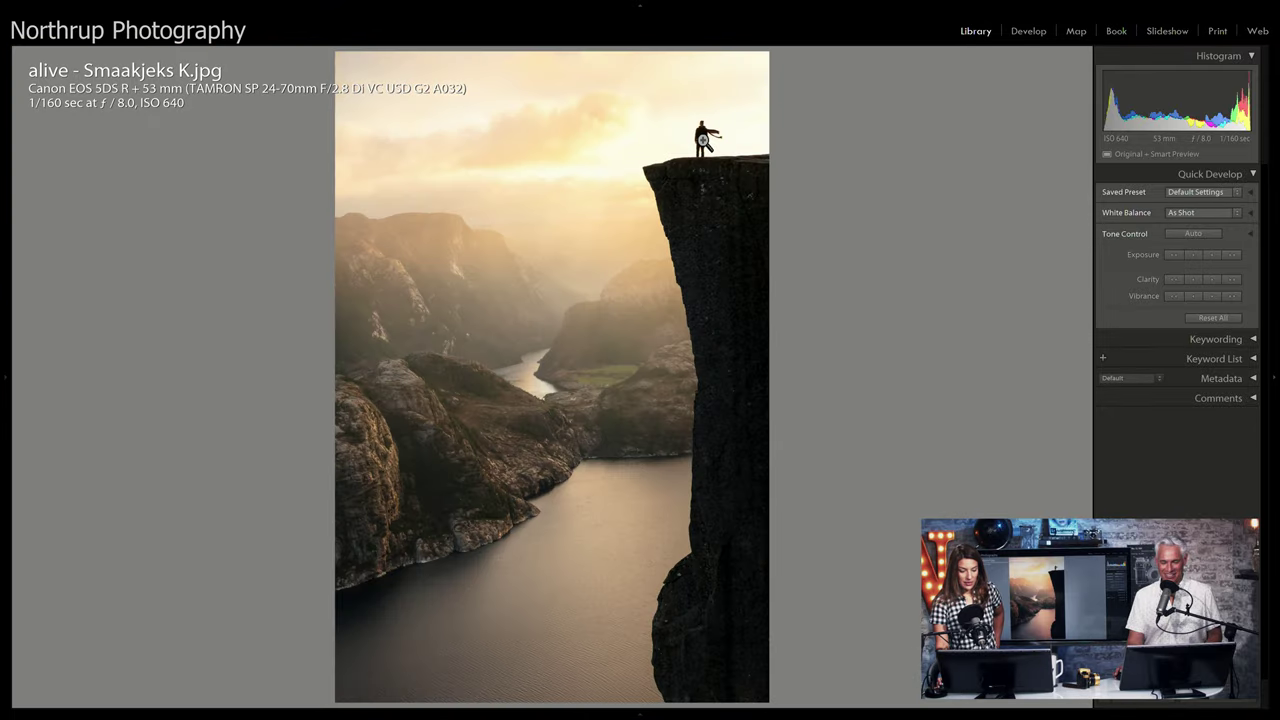
{"action": "key", "text": "p"}
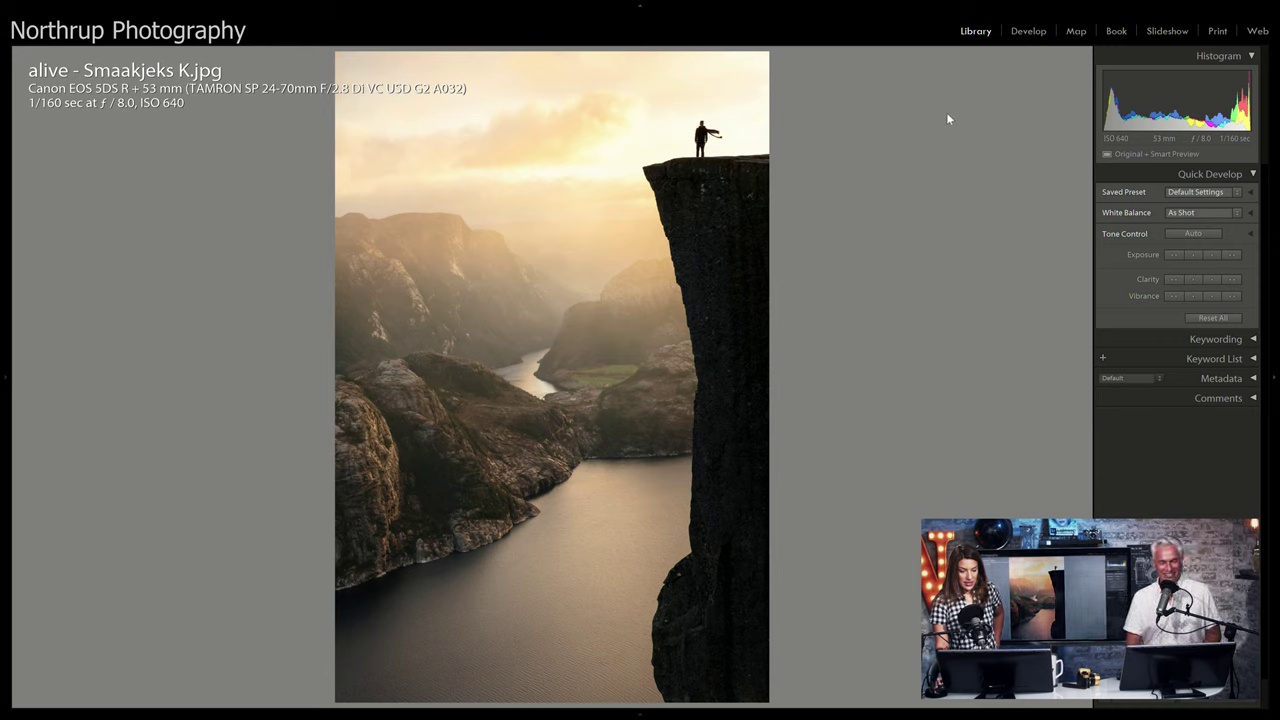
{"action": "key", "text": "g"}
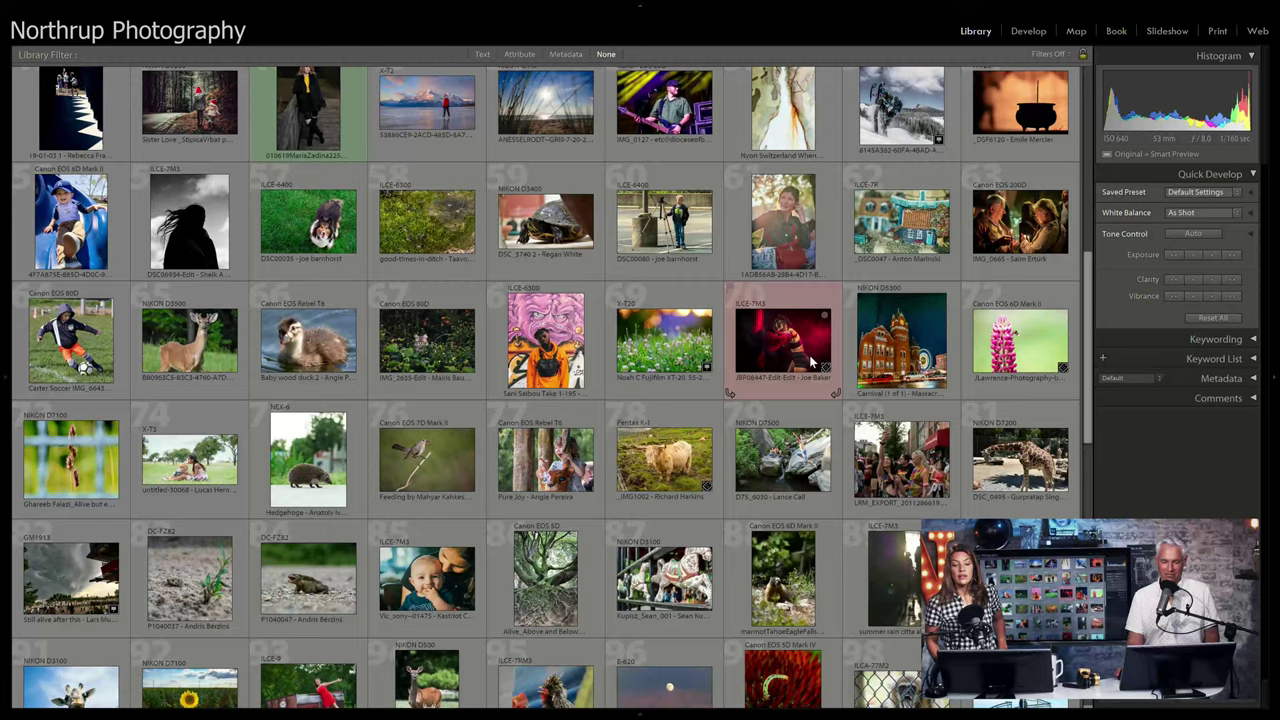
Step: Open the red-lit boxer photo, flag it as a pick, and inspect the boxer's face up close
{"action": "double_click", "coordinate": [809, 355]}
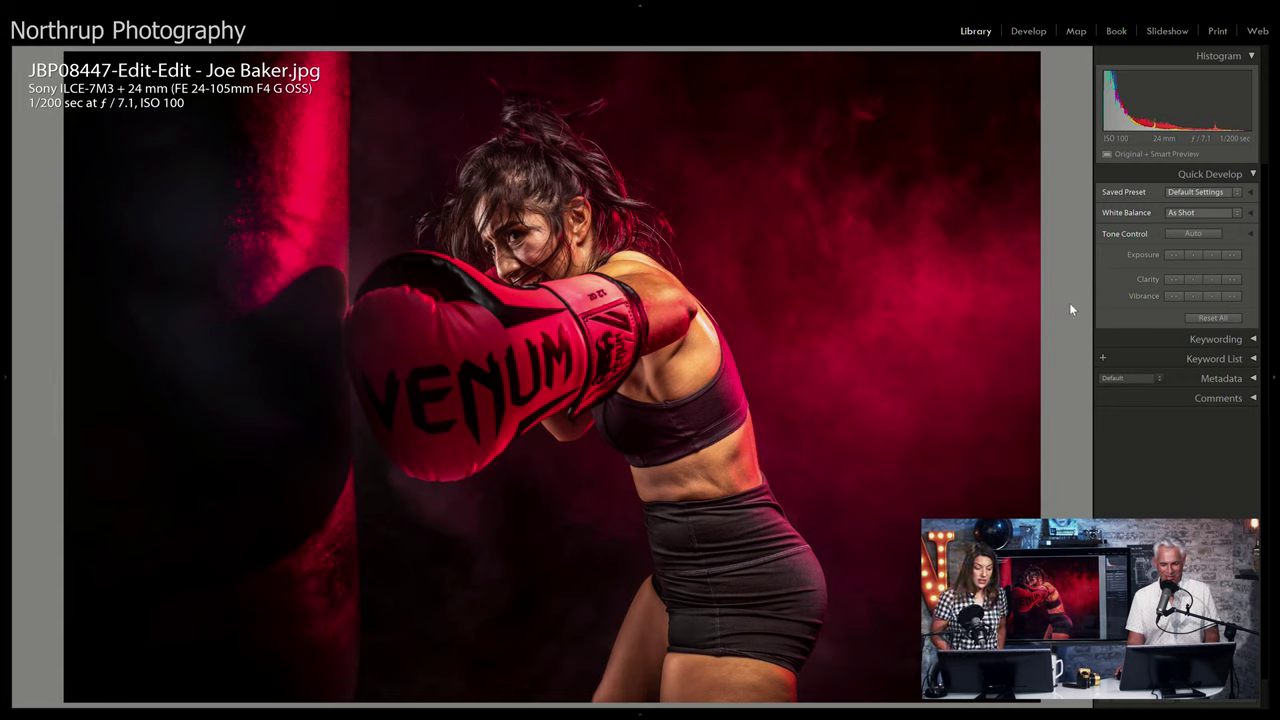
{"action": "key", "text": "p"}
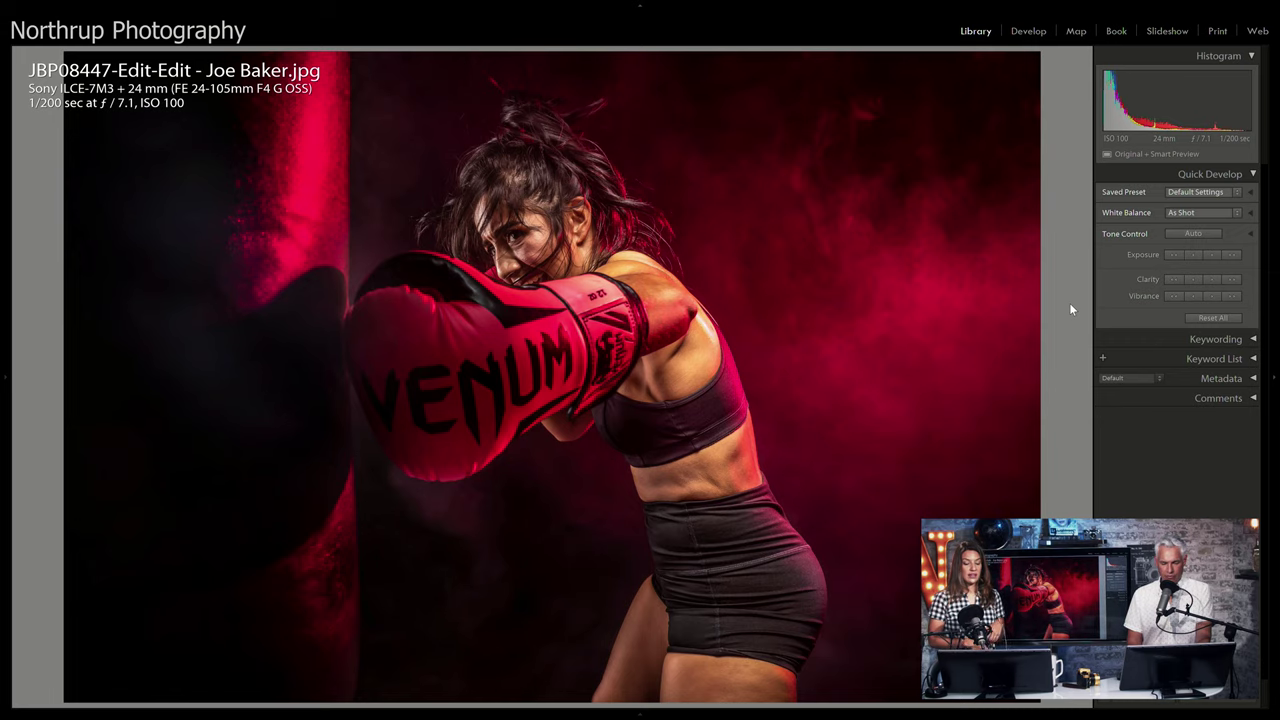
{"action": "left_click", "coordinate": [538, 285]}
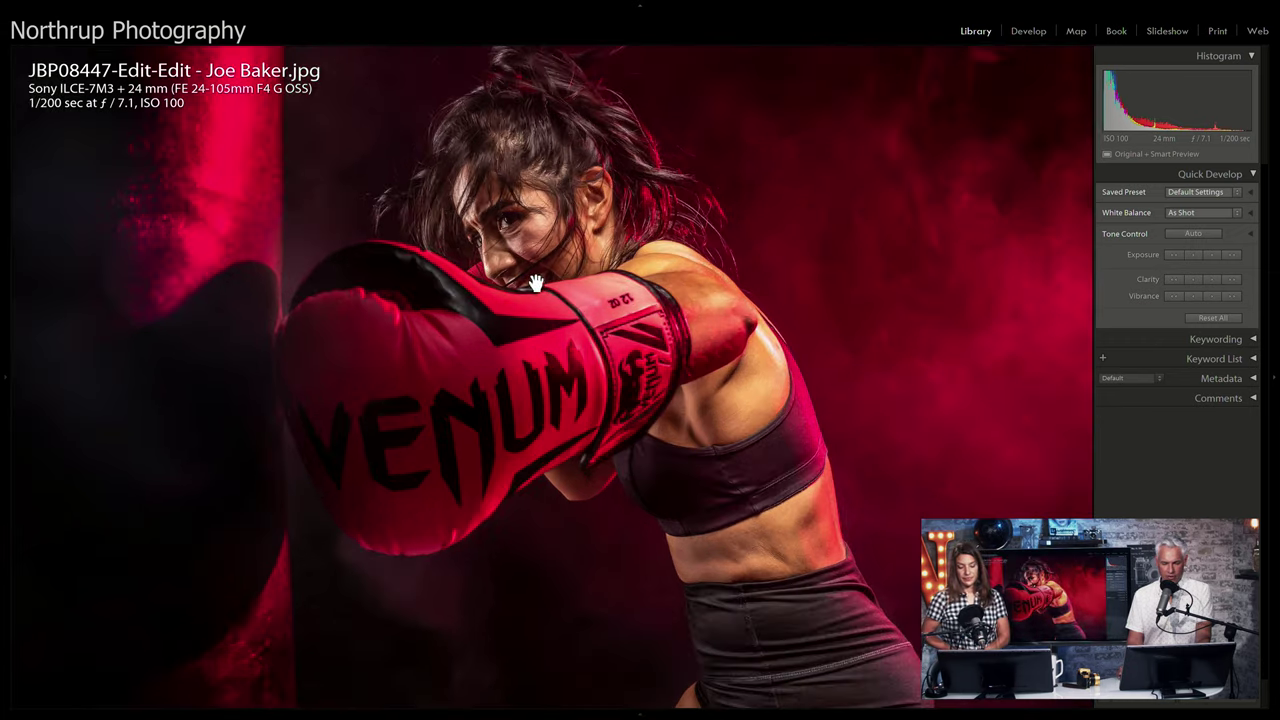
{"action": "key", "text": "g"}
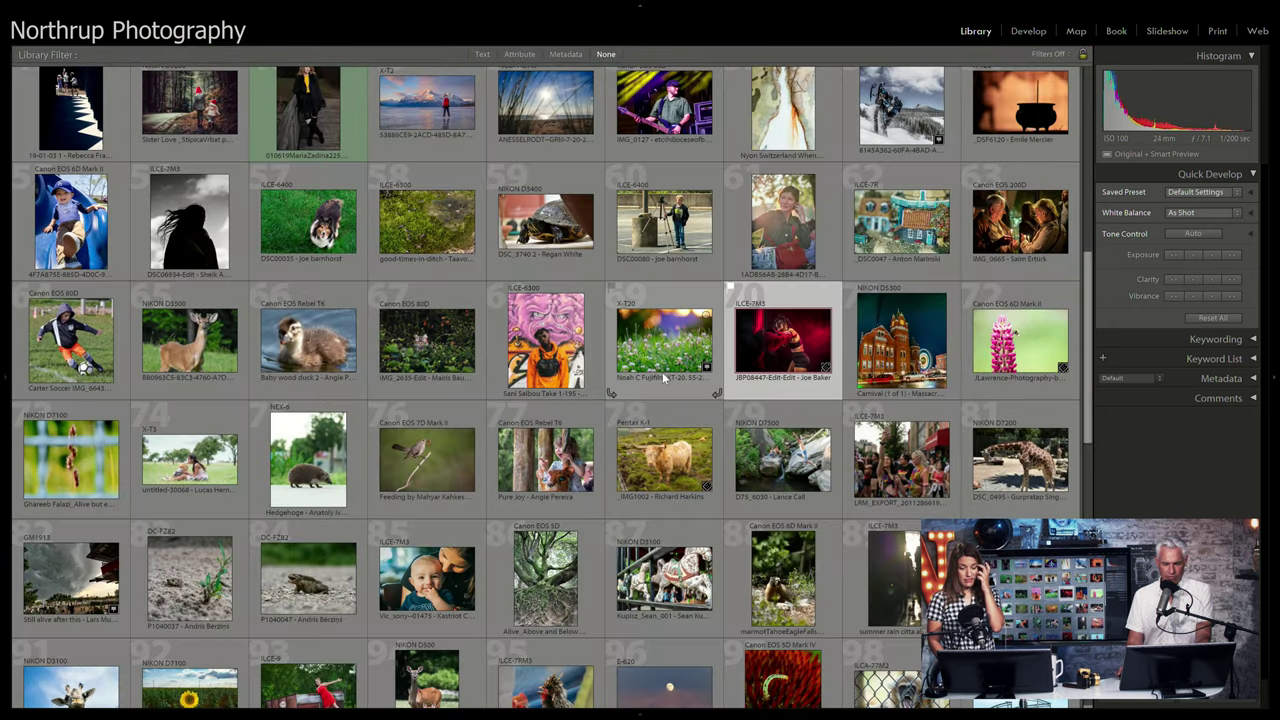
Step: Review the portrait of the man in the orange hoodie before the purple mural and flag it as a pick
{"action": "double_click", "coordinate": [542, 350]}
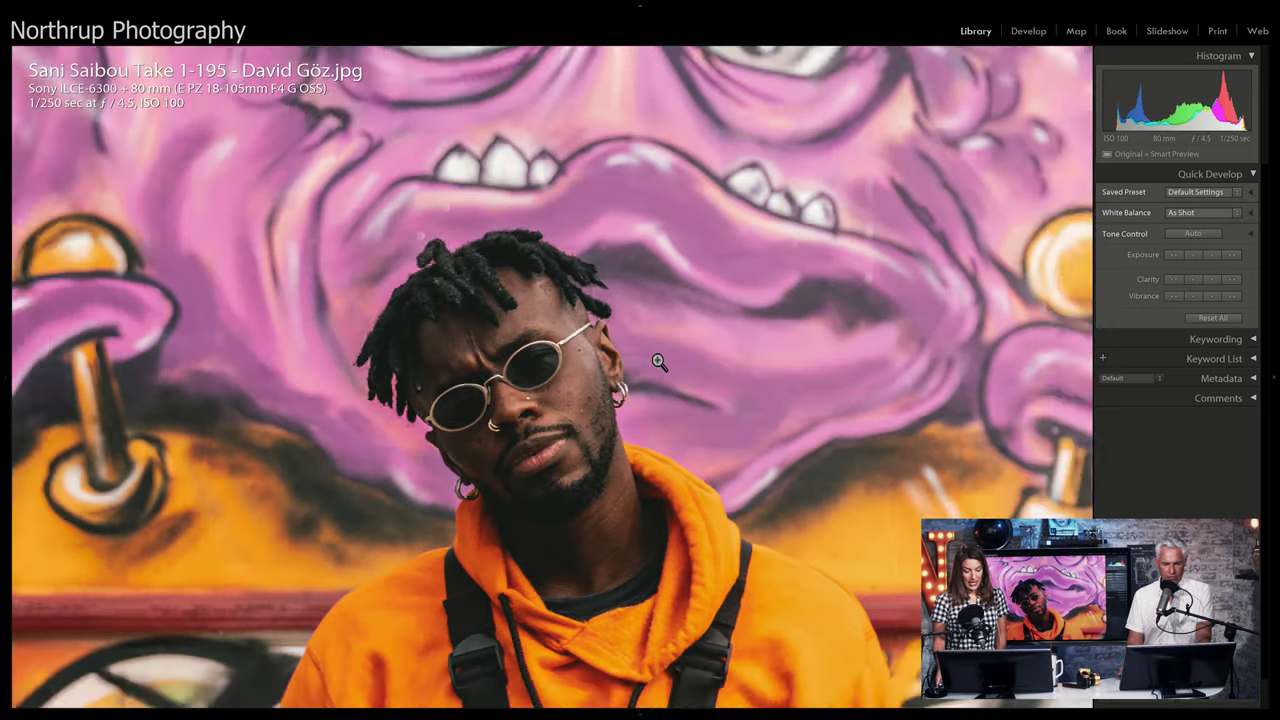
{"action": "left_click", "coordinate": [656, 361]}
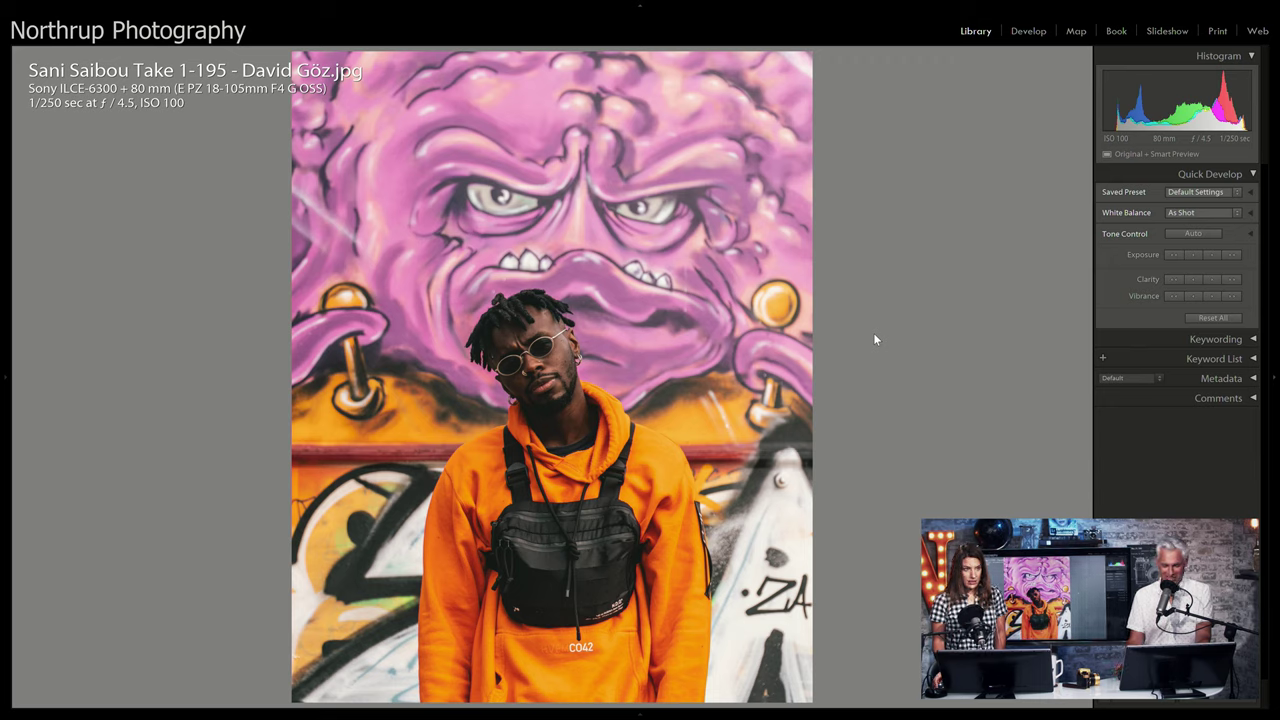
{"action": "key", "text": "p"}
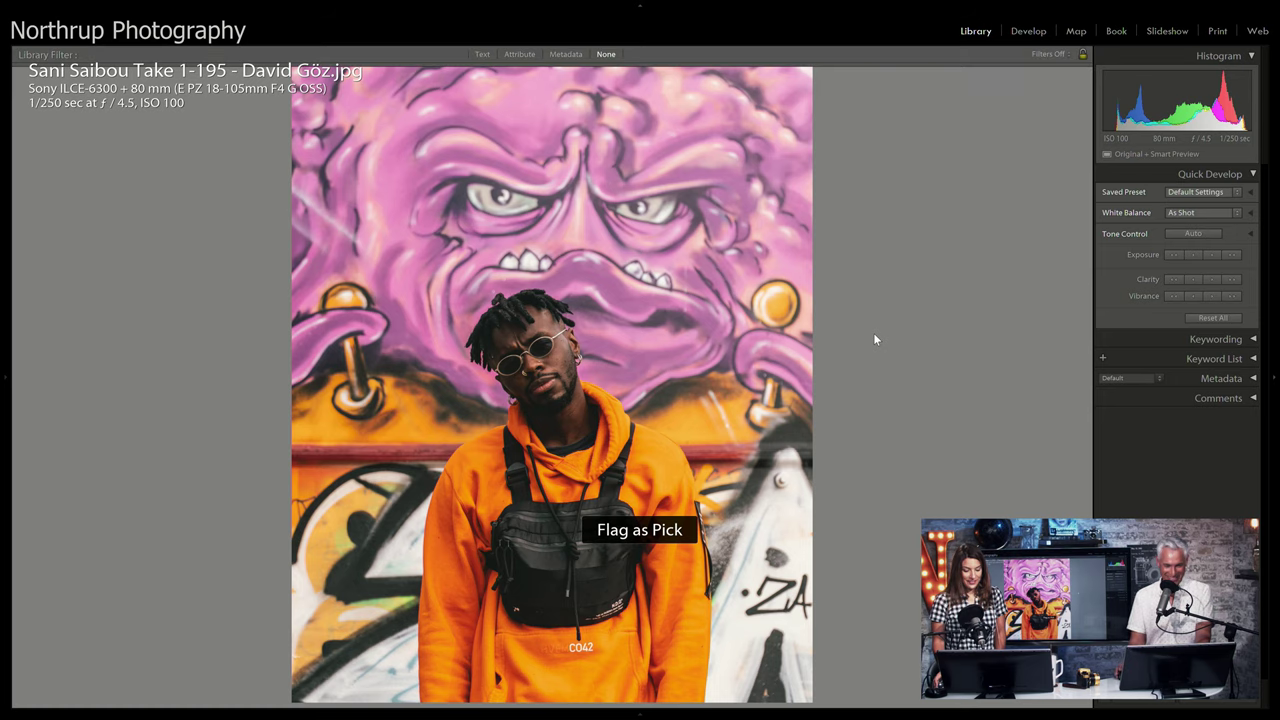
{"action": "key", "text": "g"}
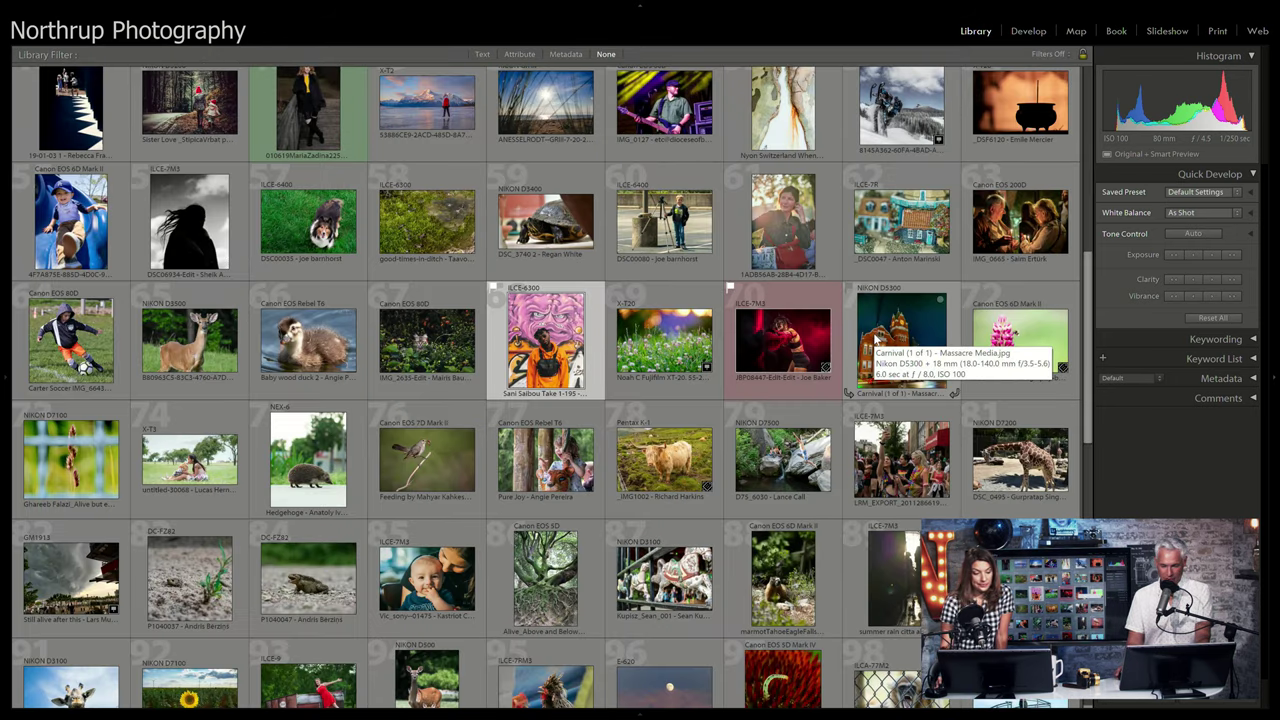
Step: Find the photo of the boy jumping above the railing in the grid and open it for viewing
{"action": "scroll", "coordinate": [876, 341], "scroll_direction": "down", "scroll_amount": 3}
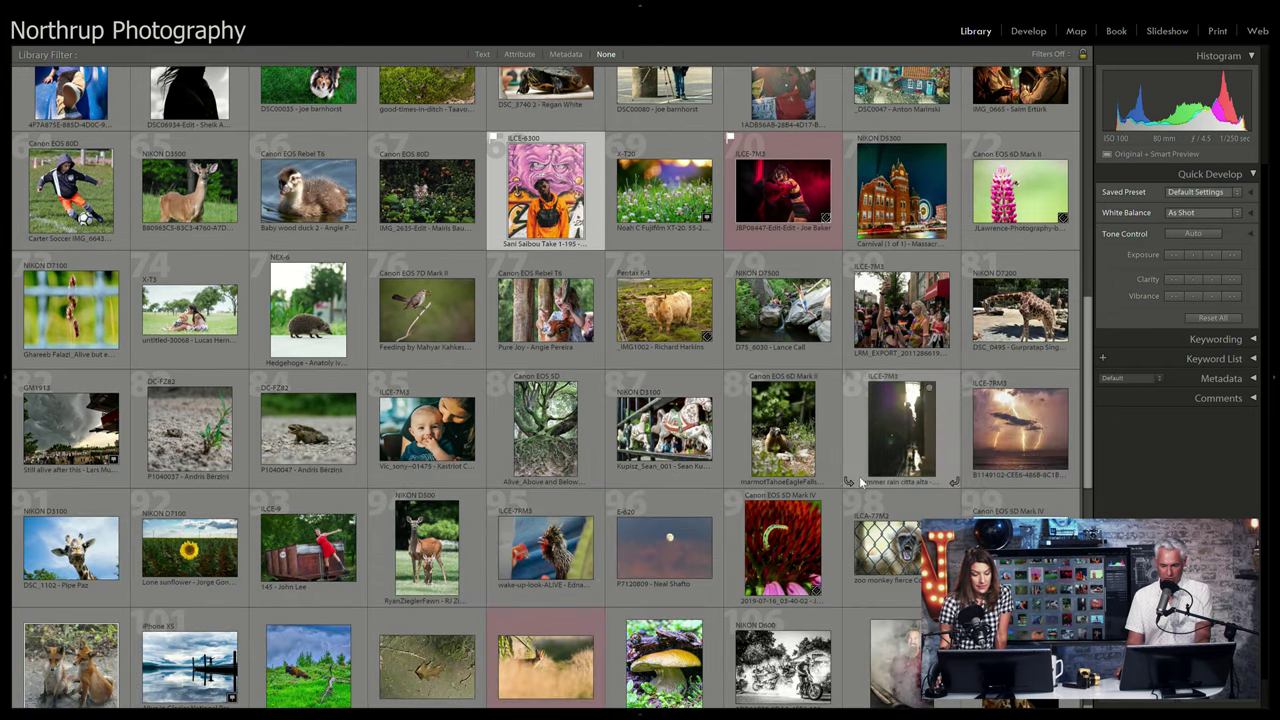
{"action": "double_click", "coordinate": [1020, 550]}
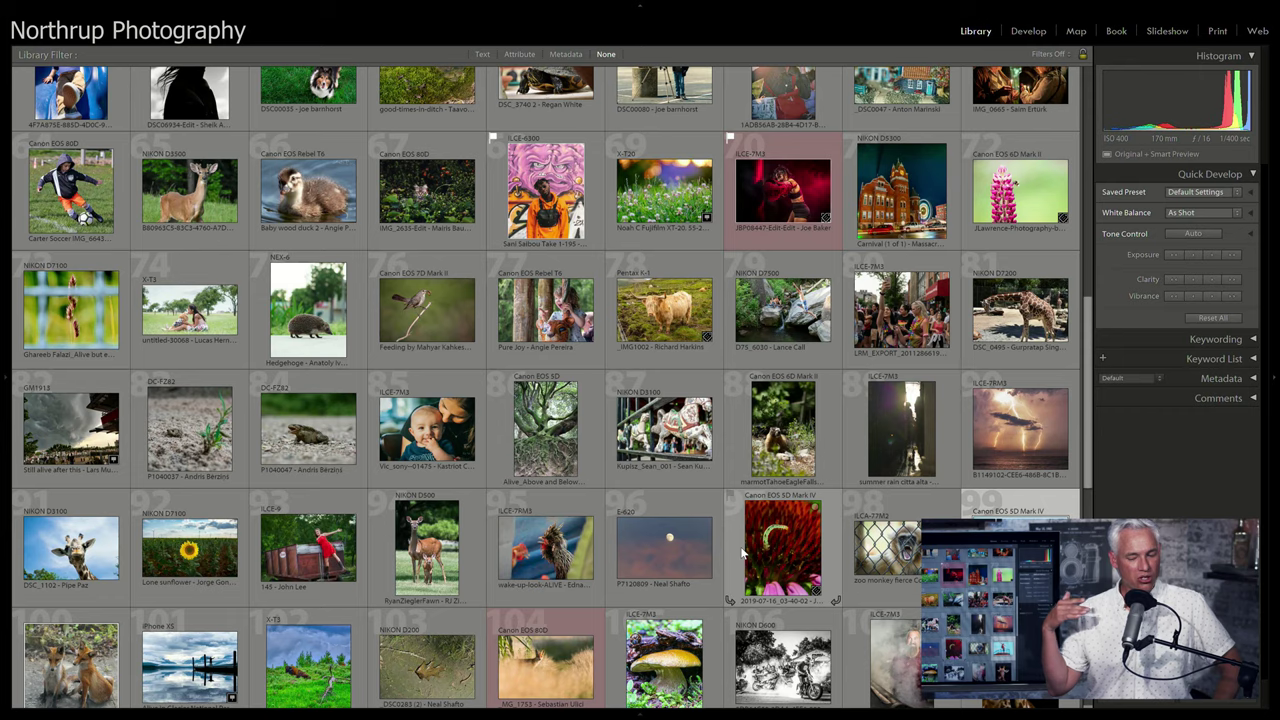
Step: Open the Glacier National Park photo of the silhouette on the dock, flag it as a pick, and go back to the grid
{"action": "scroll", "coordinate": [560, 410], "scroll_direction": "down", "scroll_amount": 2}
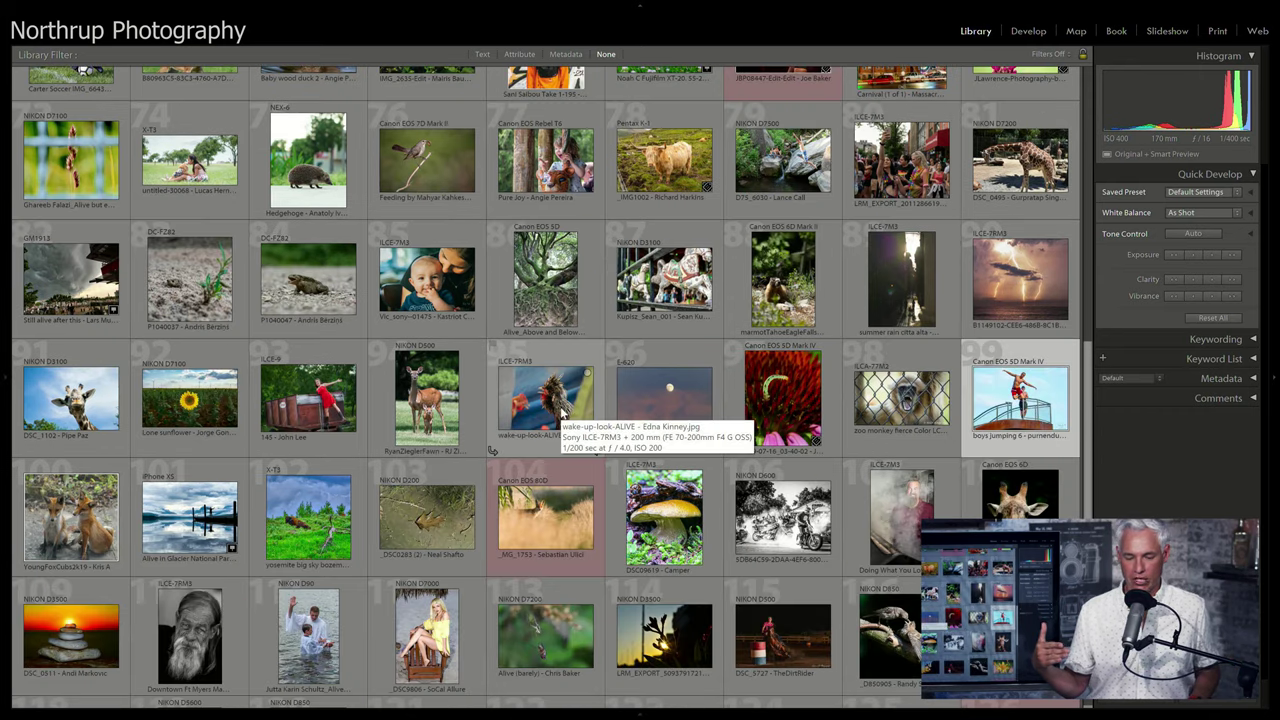
{"action": "double_click", "coordinate": [224, 512]}
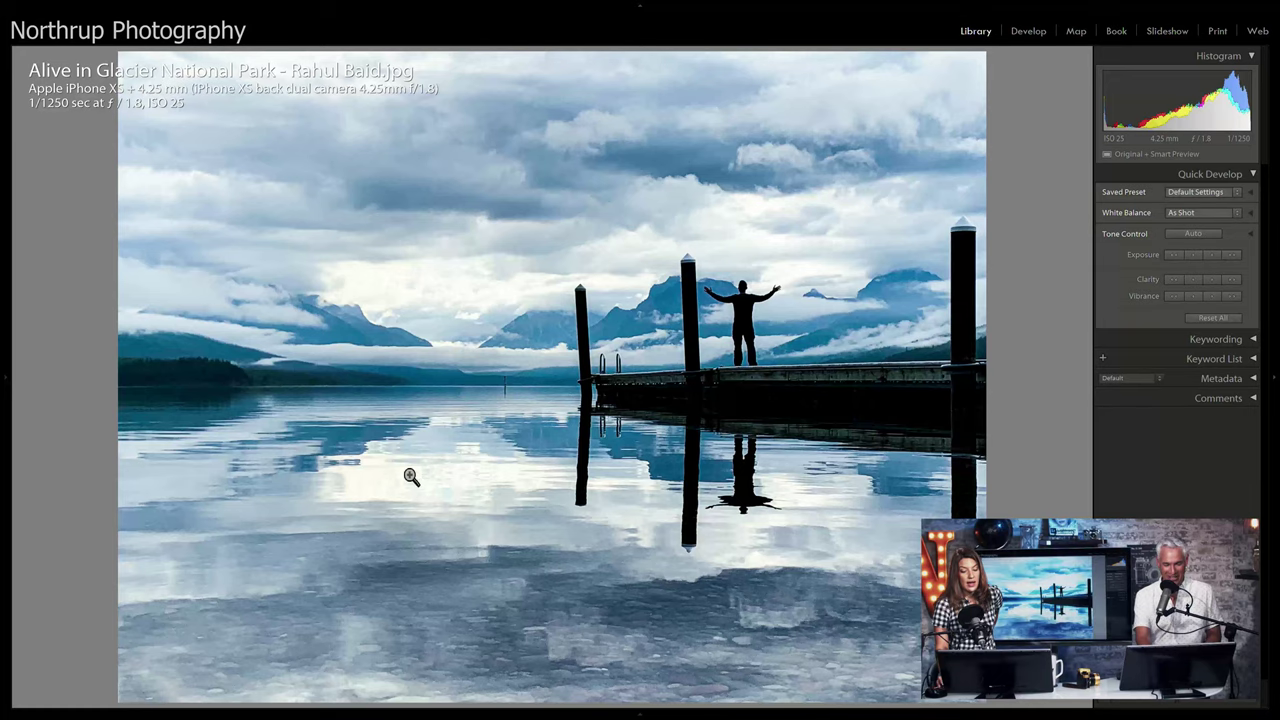
{"action": "key", "text": "p"}
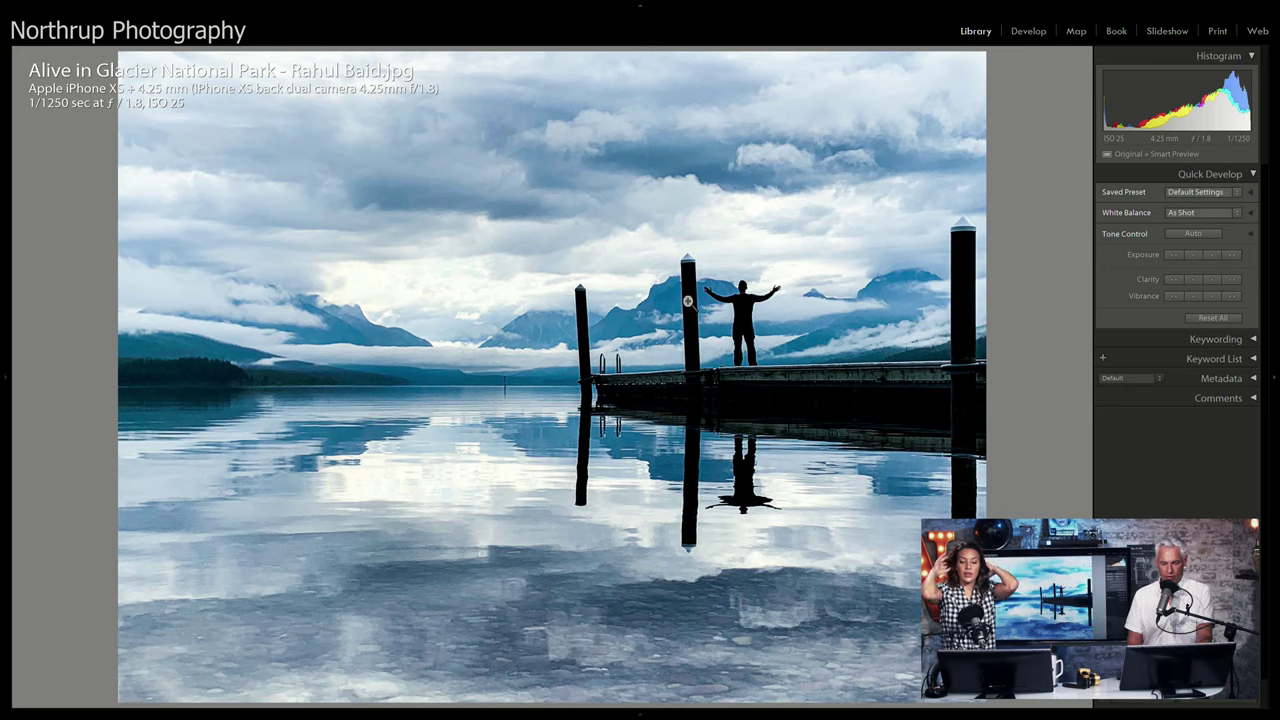
{"action": "key", "text": "g"}
{"action": "scroll", "coordinate": [682, 294], "scroll_direction": "down", "scroll_amount": 2}
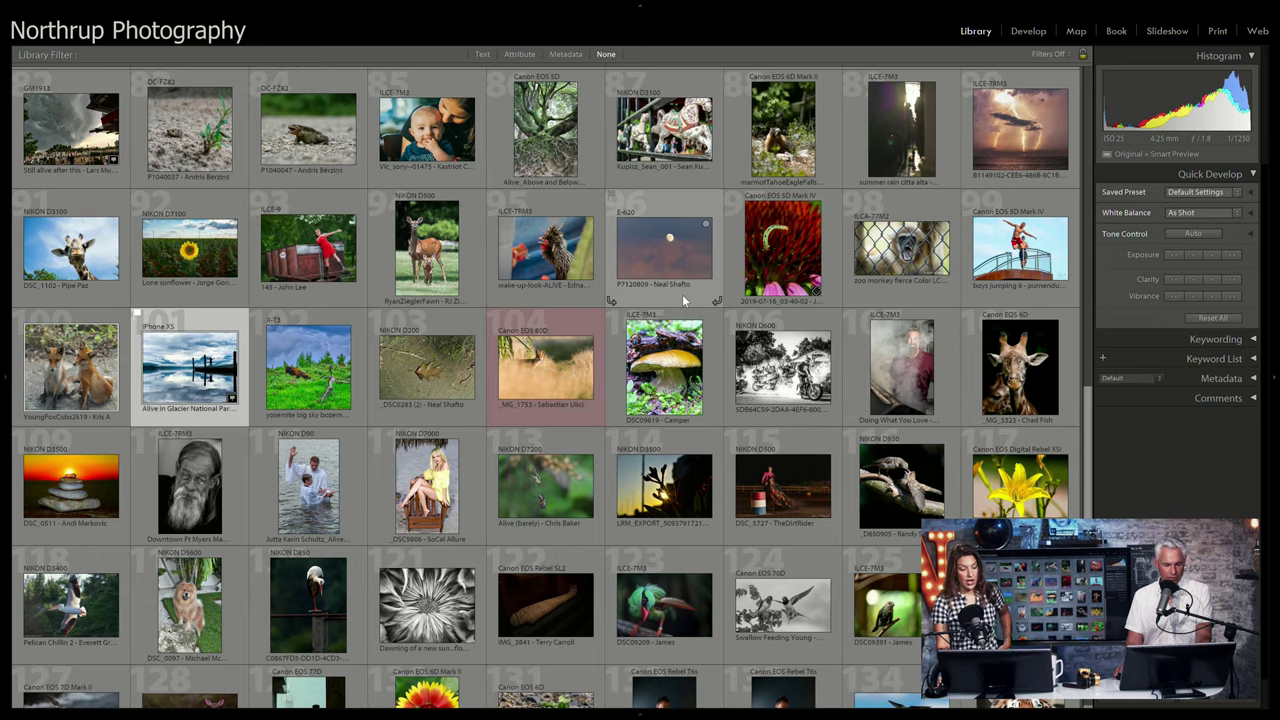
Step: Open the photo of stacked stones at sunset, warm its white balance to Temp +26, and return to the grid
{"action": "double_click", "coordinate": [93, 478]}
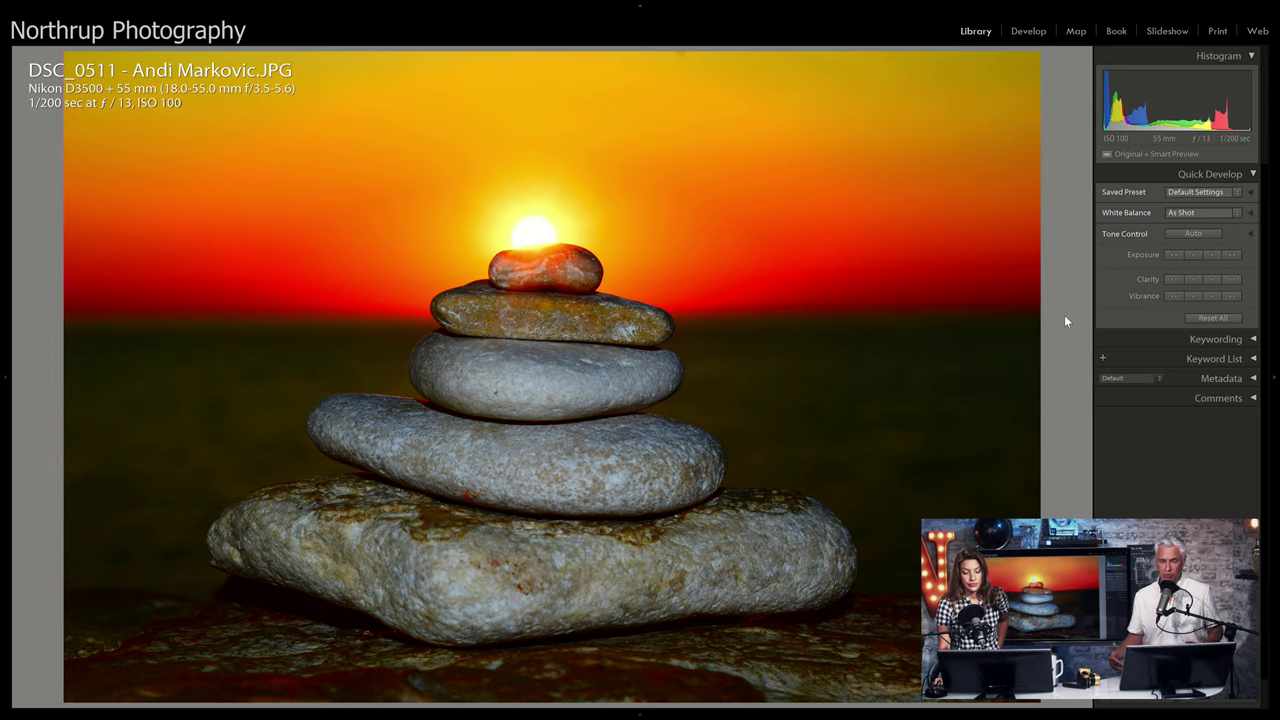
{"action": "left_click", "coordinate": [1030, 31]}
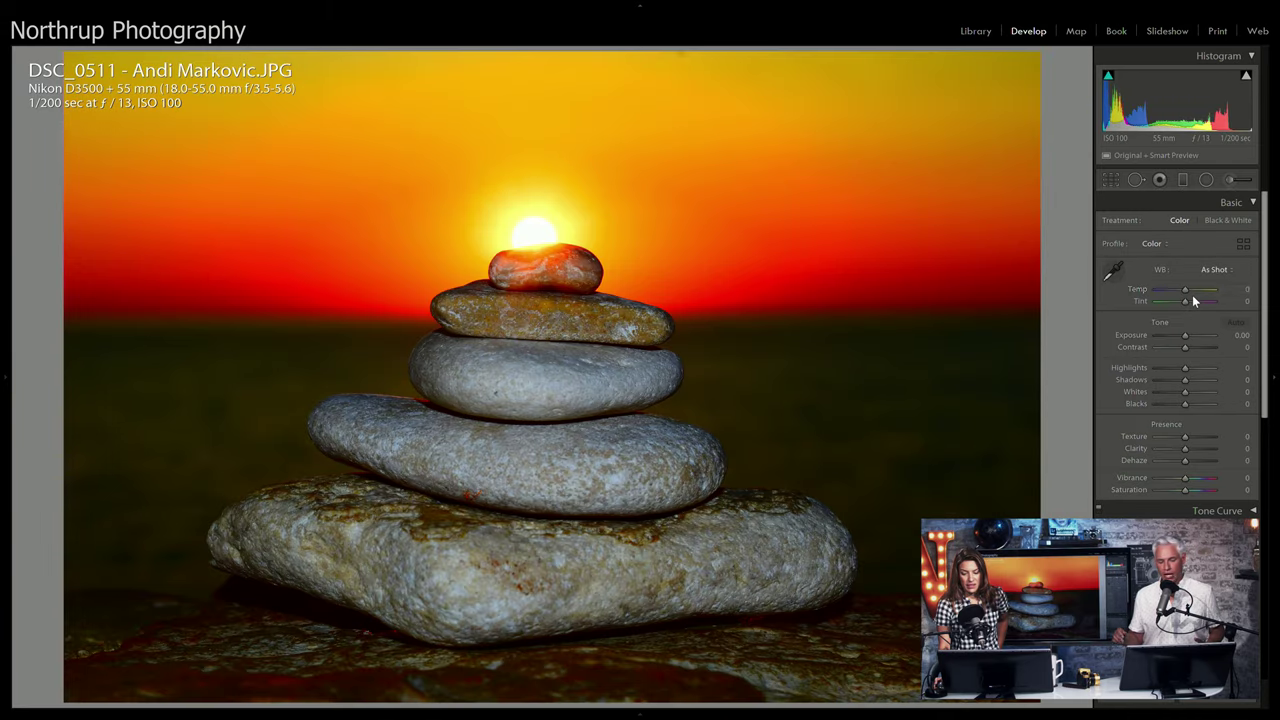
{"action": "left_click_drag", "start_coordinate": [1185, 289], "coordinate": [1193, 292]}
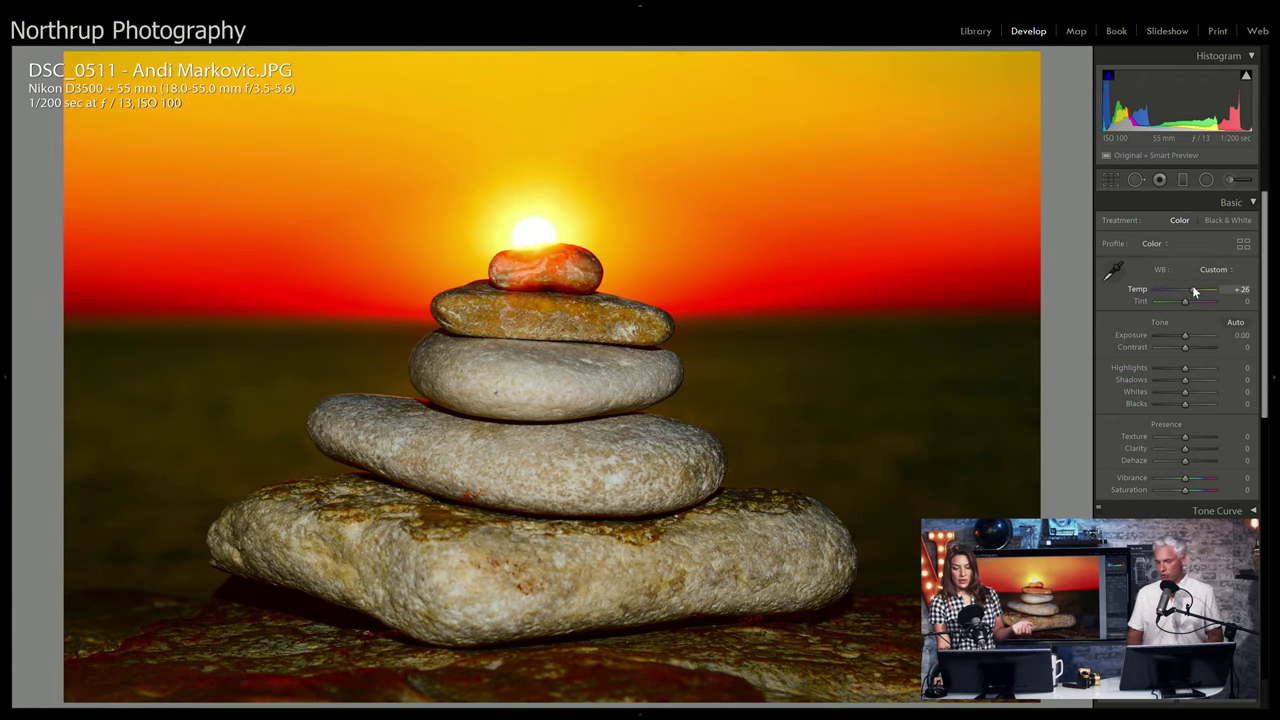
{"action": "left_click", "coordinate": [973, 31]}
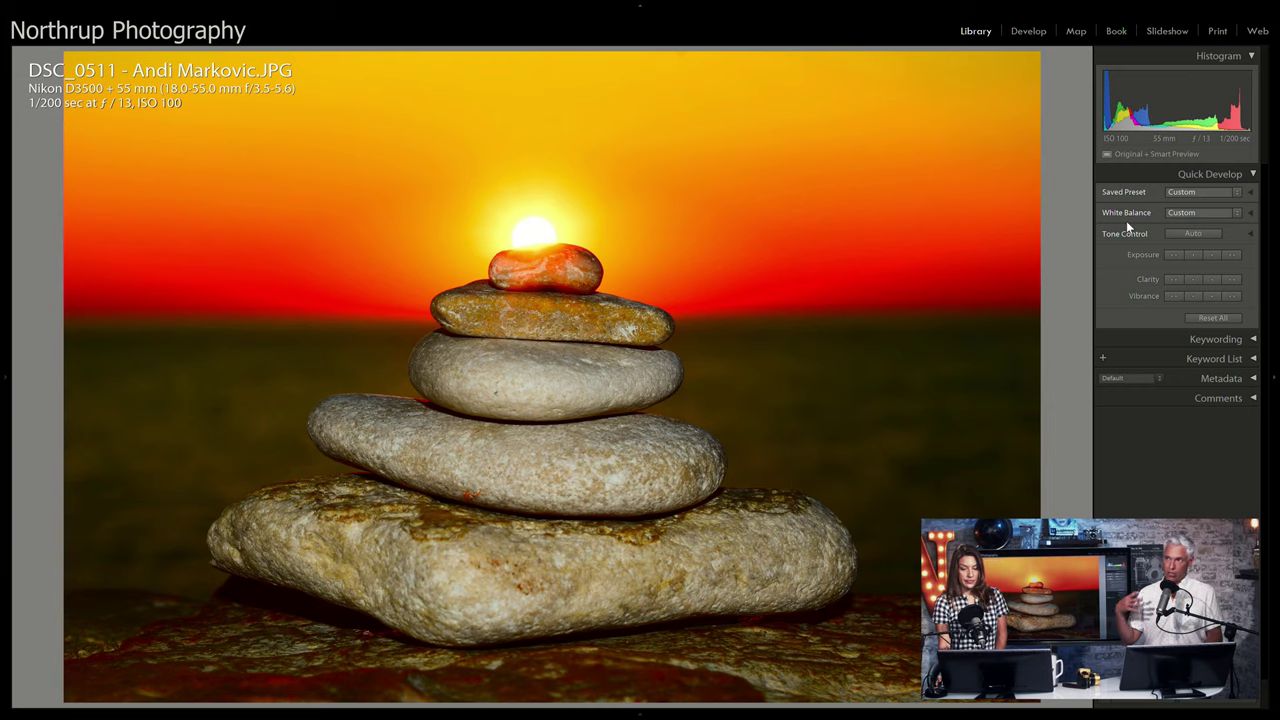
{"action": "key", "text": "g"}
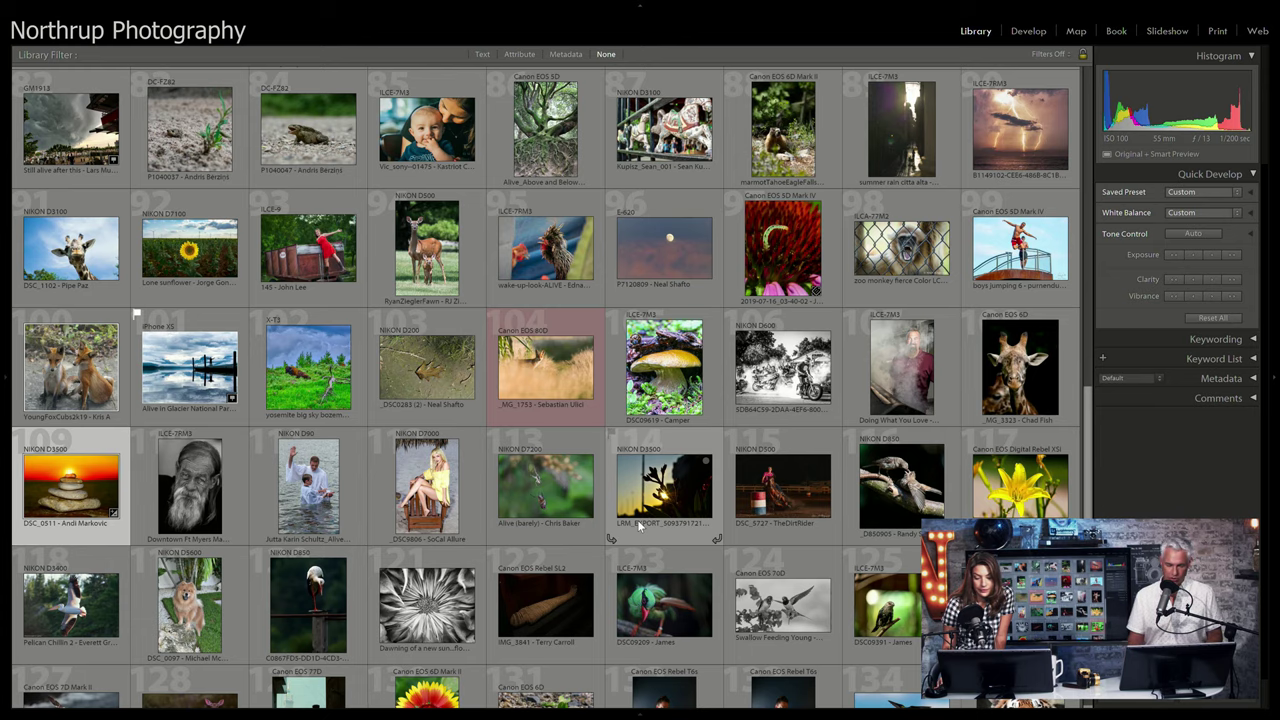
Step: Open the barrel racing photo, inspect the horse and rider up close, and go back to the grid
{"action": "double_click", "coordinate": [779, 496]}
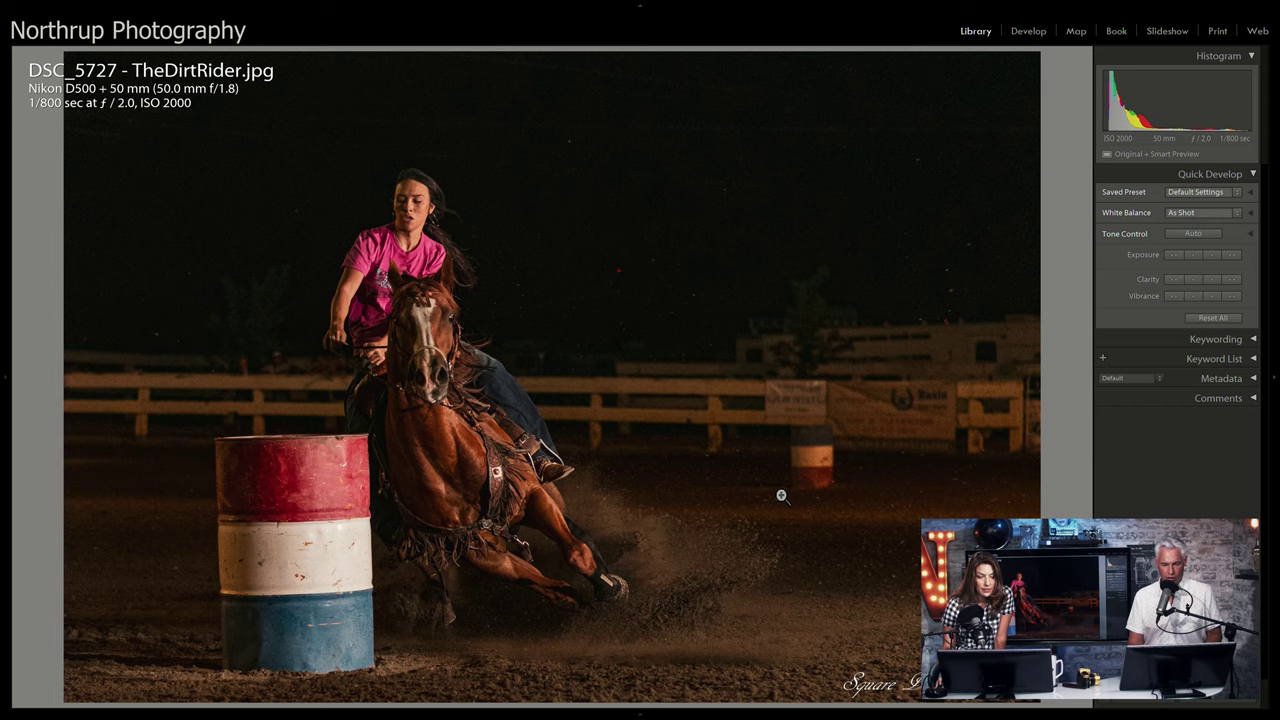
{"action": "left_click", "coordinate": [417, 329]}
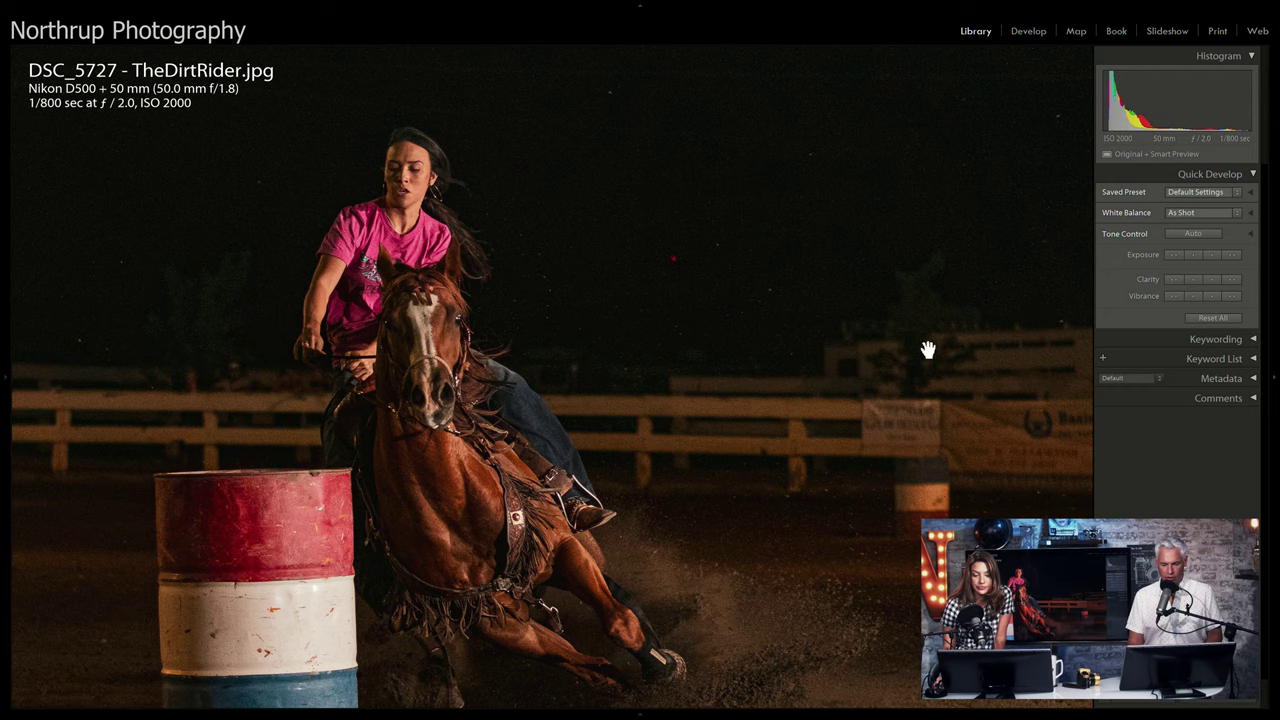
{"action": "left_click", "coordinate": [894, 354]}
{"action": "key", "text": "g"}
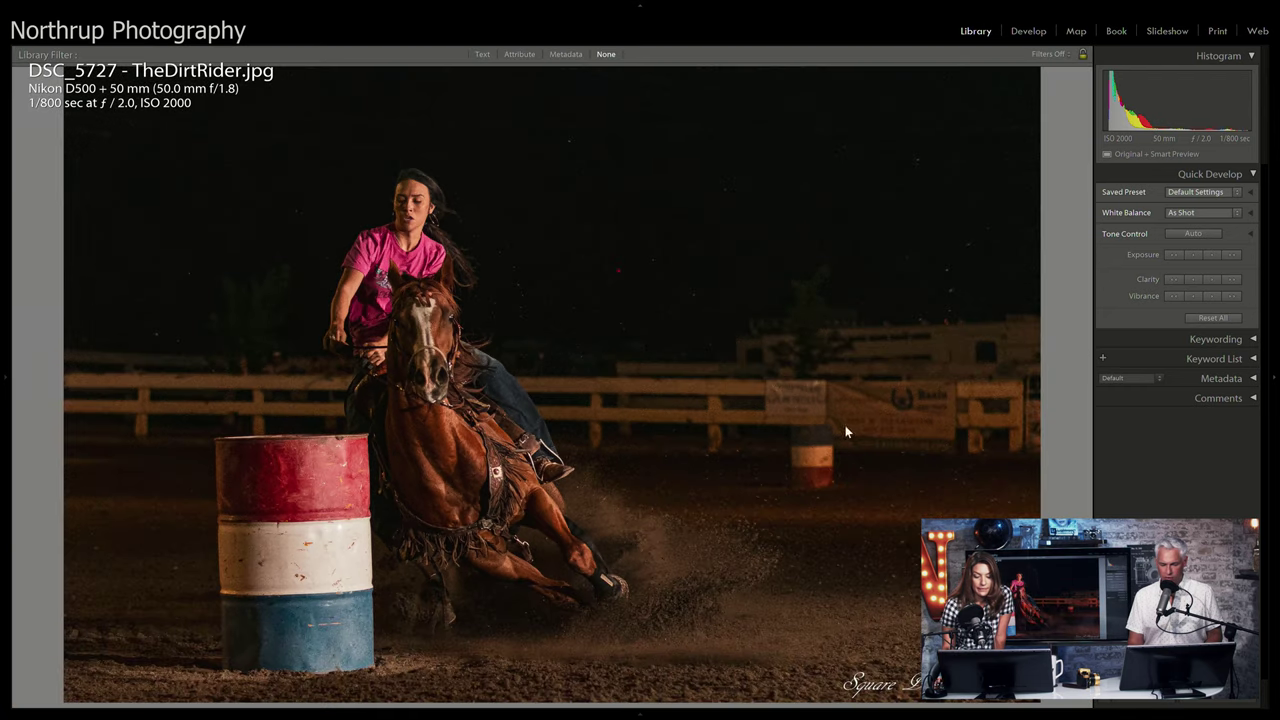
Step: Find the photo of the hummingbird feeding at the flowers in the grid and open it for editing
{"action": "scroll", "coordinate": [755, 462], "scroll_direction": "down", "scroll_amount": 3}
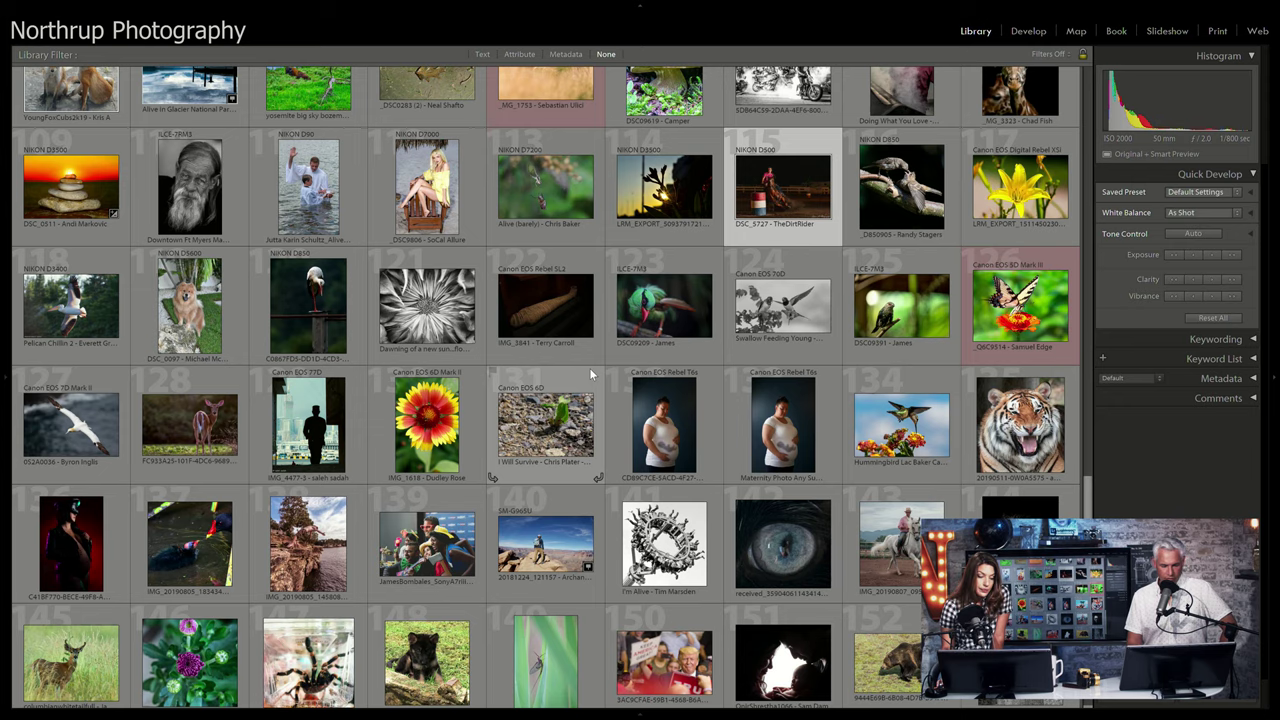
{"action": "scroll", "coordinate": [590, 375], "scroll_direction": "down", "scroll_amount": 1}
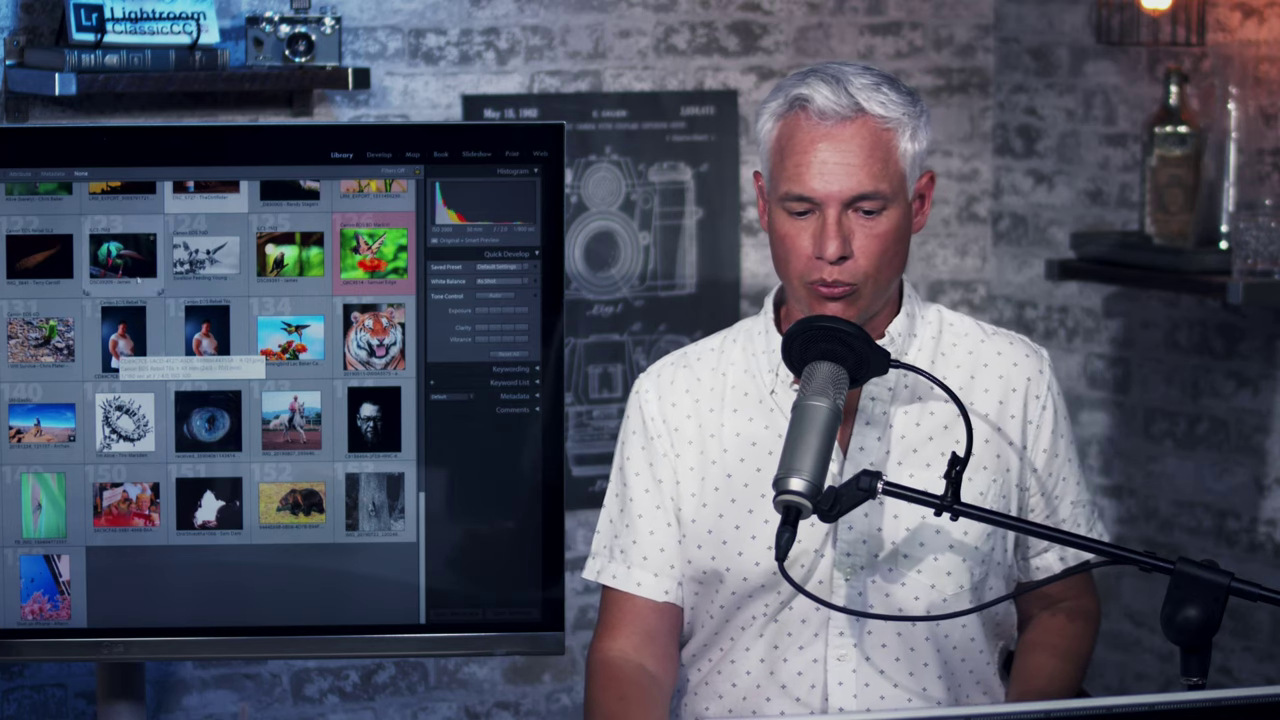
{"action": "double_click", "coordinate": [290, 338]}
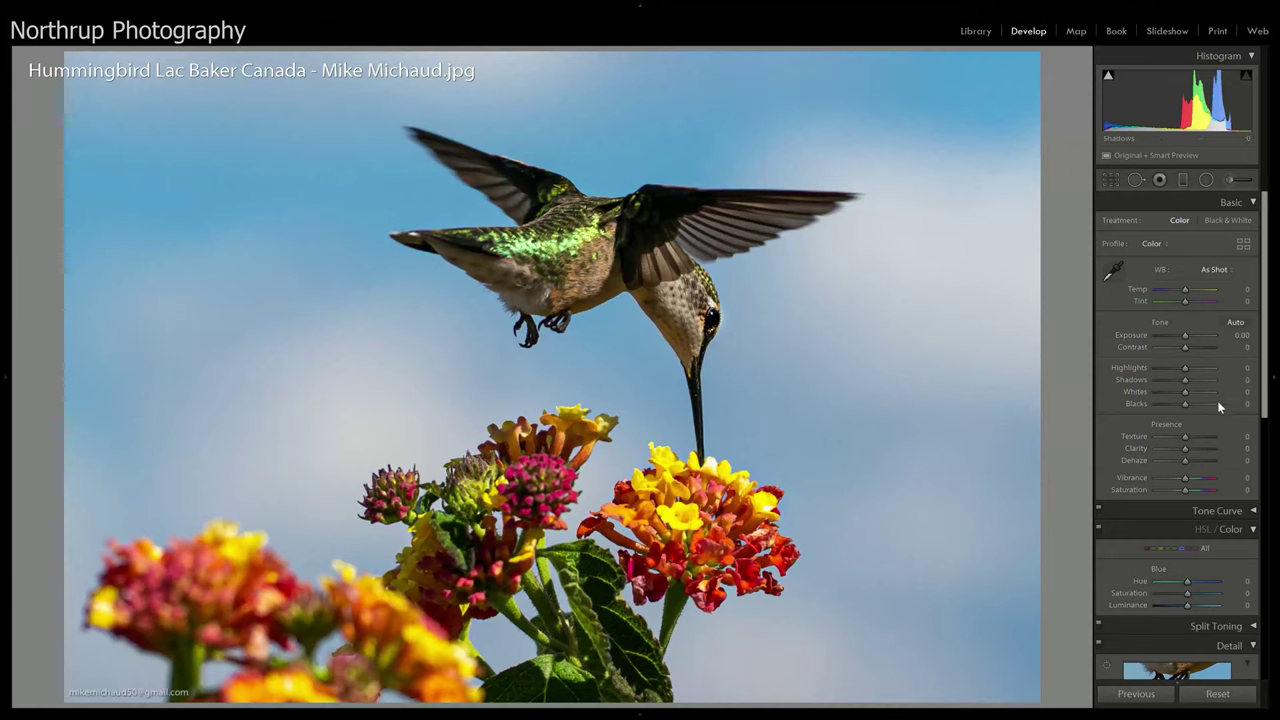
Step: Try Clarity at +100 on the hummingbird photo, reset it, and try Texture at +66 for comparison
{"action": "left_click_drag", "start_coordinate": [1187, 448], "coordinate": [1219, 448]}
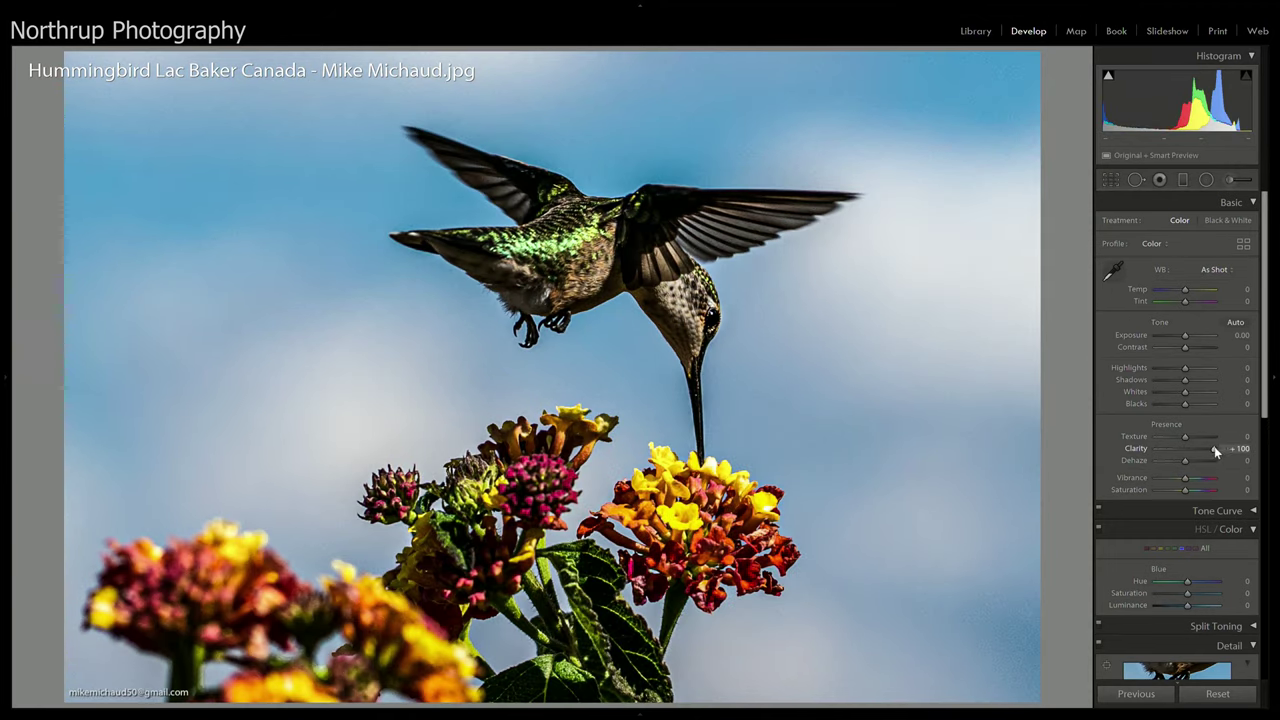
{"action": "double_click", "coordinate": [1145, 448]}
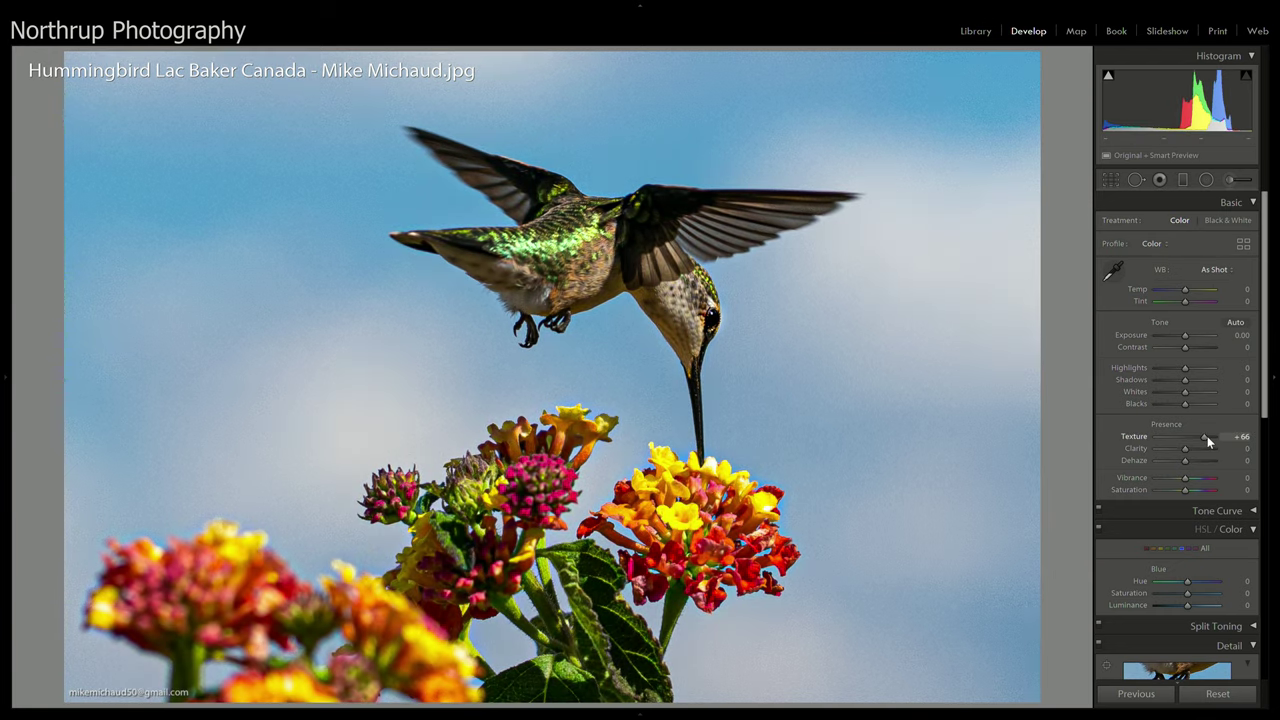
{"action": "left_click_drag", "start_coordinate": [1209, 436], "coordinate": [1192, 437]}
{"action": "left_click_drag", "start_coordinate": [1186, 450], "coordinate": [1245, 447]}
{"action": "left_click_drag", "start_coordinate": [1189, 440], "coordinate": [1239, 441]}
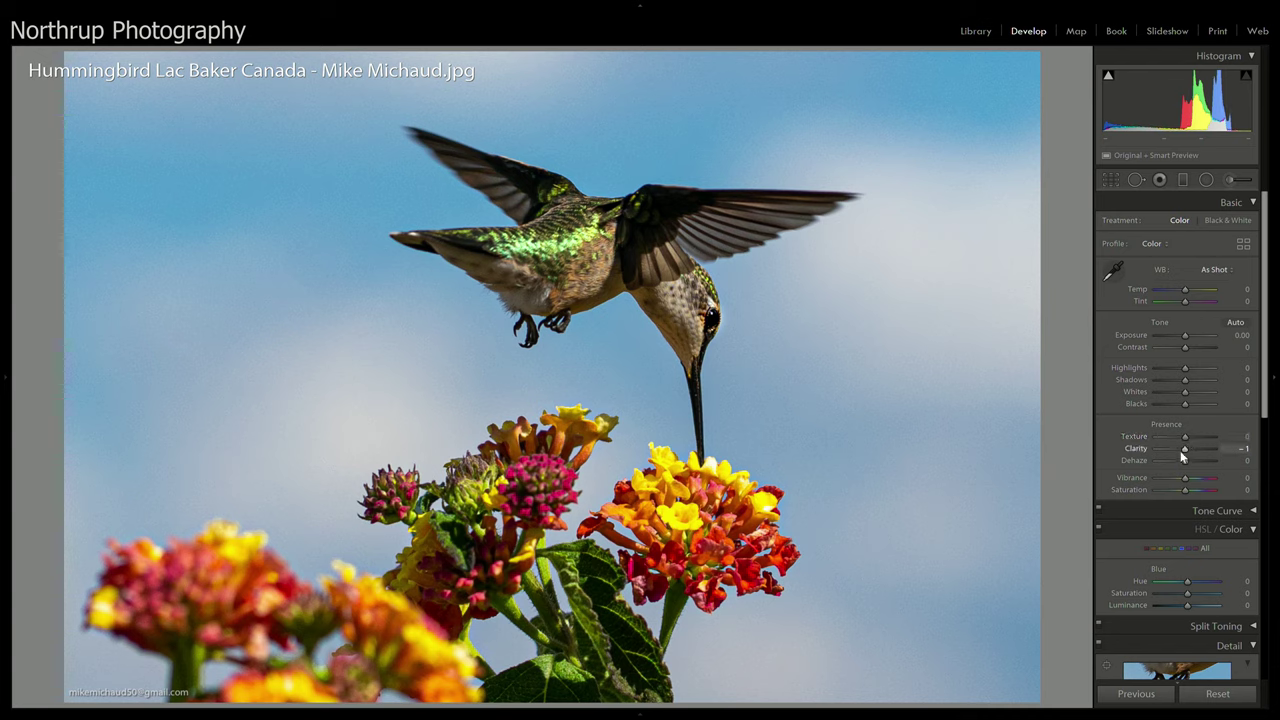
Step: Compare Clarity at +100 with Texture at +53 on the hummingbird photo, resetting both adjustments
{"action": "mouse_move", "coordinate": [1186, 451]}
{"action": "left_mouse_down"}
{"action": "mouse_move", "coordinate": [1231, 455]}
{"action": "mouse_move", "coordinate": [1189, 455]}
{"action": "mouse_move", "coordinate": [1201, 450]}
{"action": "left_mouse_up"}
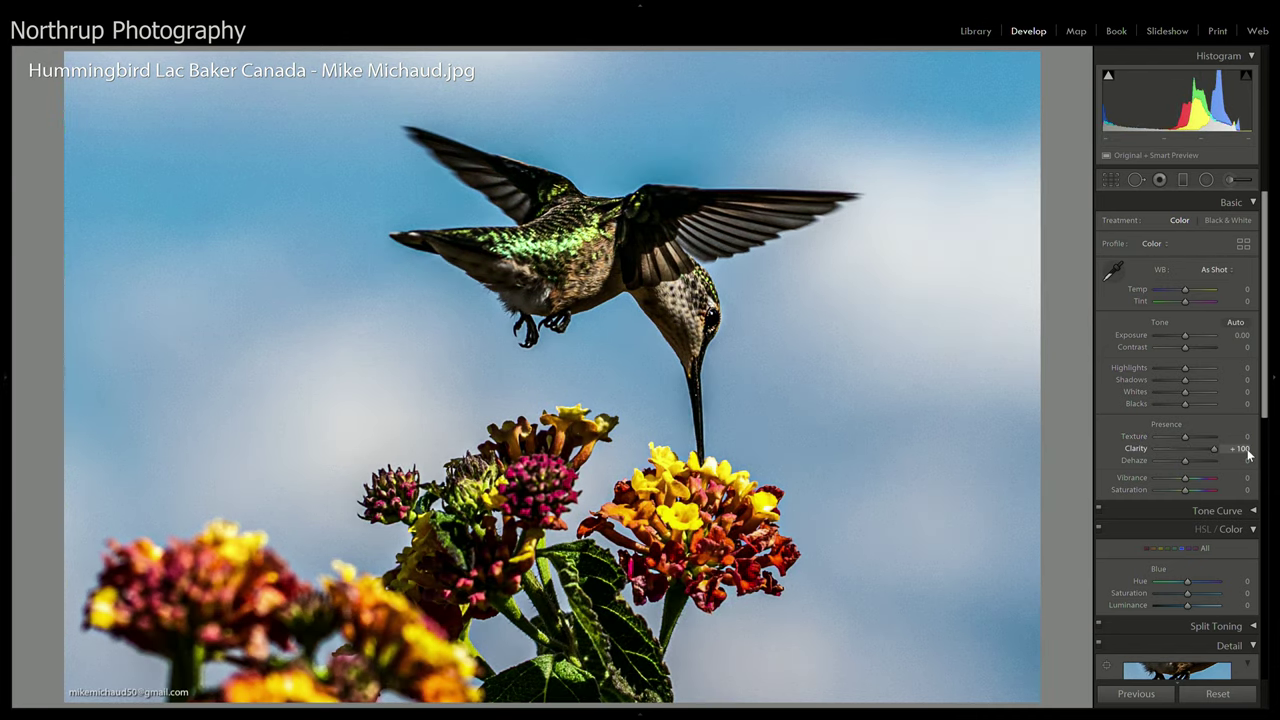
{"action": "left_click", "coordinate": [1200, 439]}
{"action": "double_click", "coordinate": [1201, 449]}
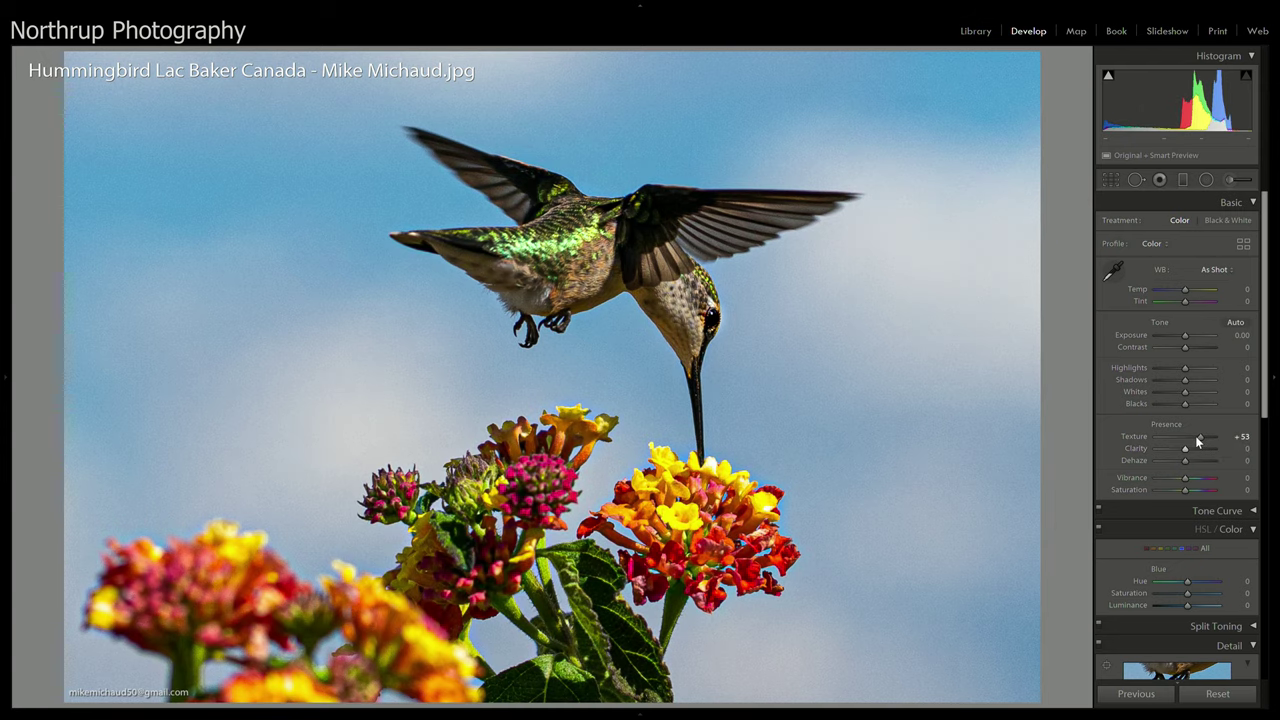
{"action": "left_click_drag", "start_coordinate": [1180, 440], "coordinate": [1256, 449]}
{"action": "double_click", "coordinate": [1211, 437]}
{"action": "left_click_drag", "start_coordinate": [1211, 449], "coordinate": [1186, 456]}
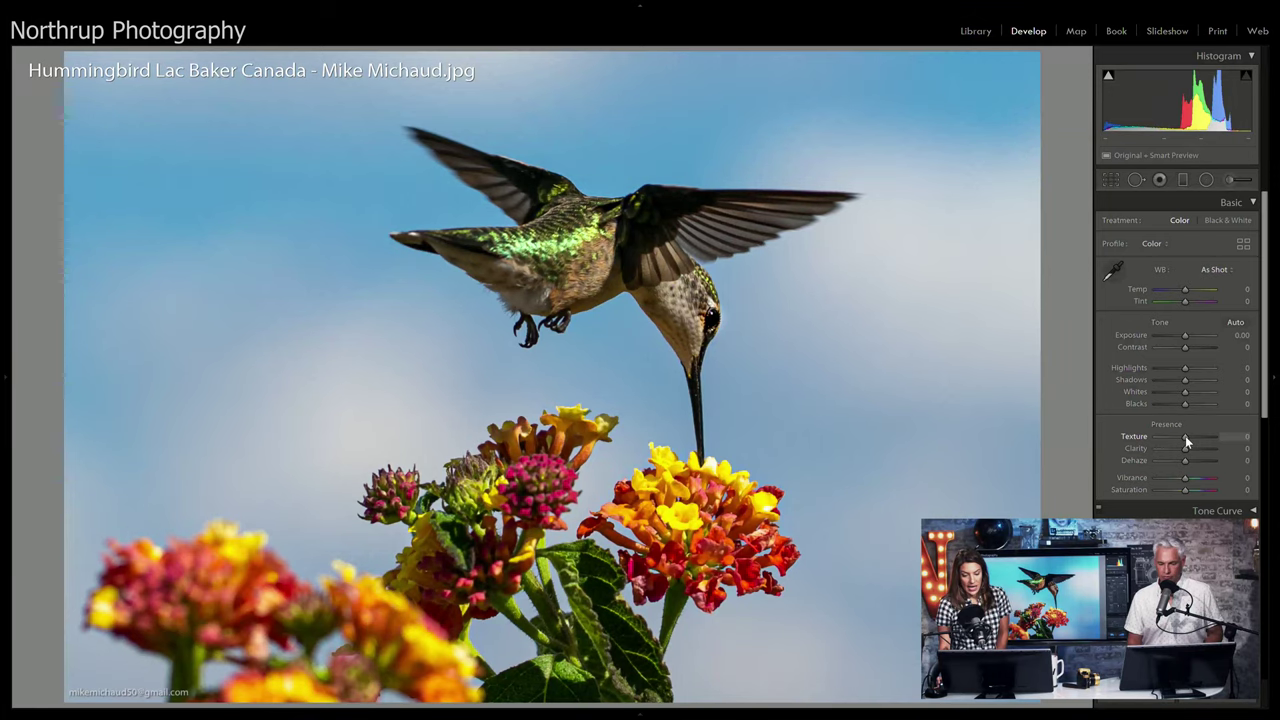
Step: Set the hummingbird photo's Texture to +100, and open the following photo, the tiger close-up, for editing
{"action": "left_click_drag", "start_coordinate": [1185, 436], "coordinate": [1250, 436]}
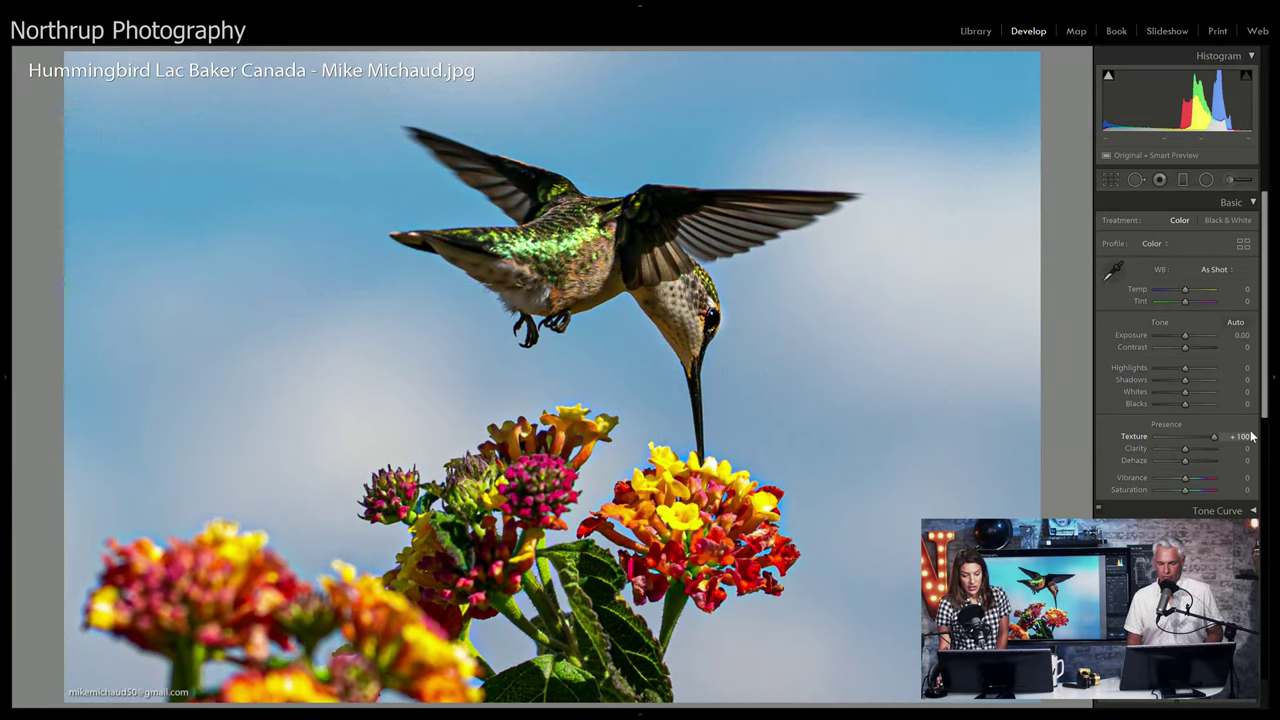
{"action": "mouse_move", "coordinate": [1199, 436]}
{"action": "left_mouse_down"}
{"action": "mouse_move", "coordinate": [1182, 436]}
{"action": "mouse_move", "coordinate": [1239, 430]}
{"action": "mouse_move", "coordinate": [1180, 438]}
{"action": "left_mouse_up"}
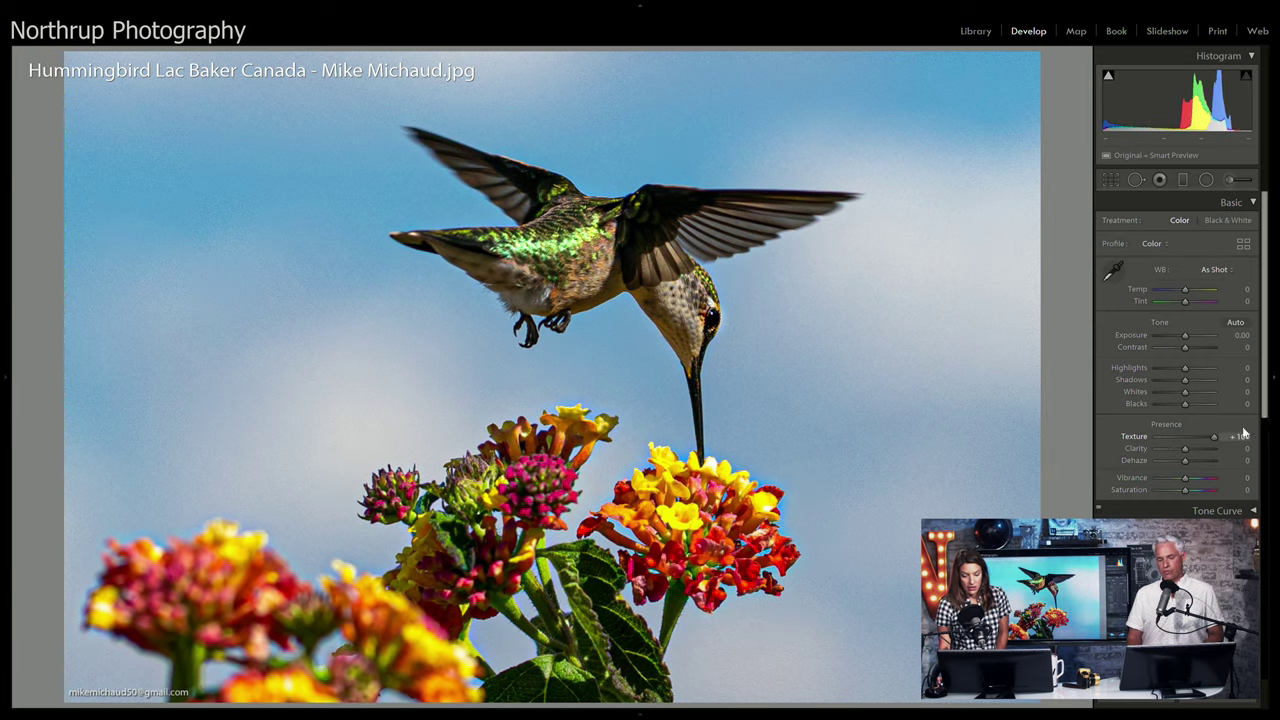
{"action": "left_click", "coordinate": [980, 31]}
{"action": "key", "text": "Right"}
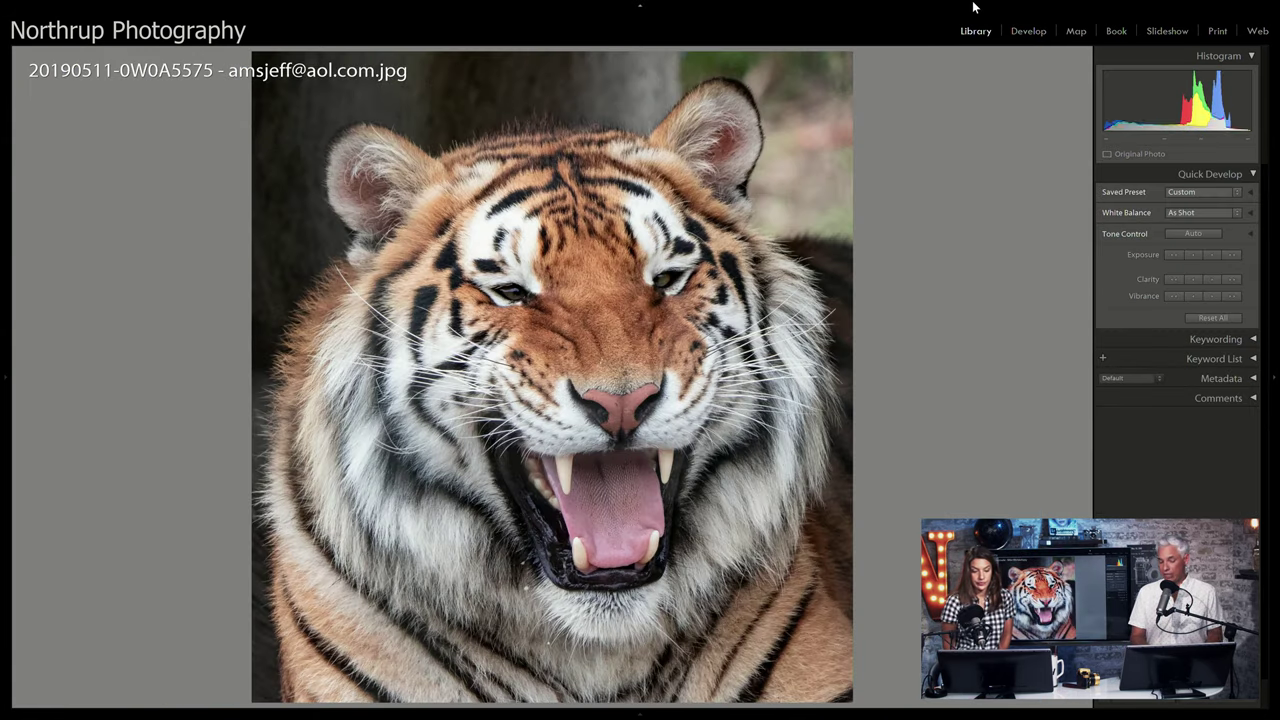
{"action": "left_click", "coordinate": [1028, 31]}
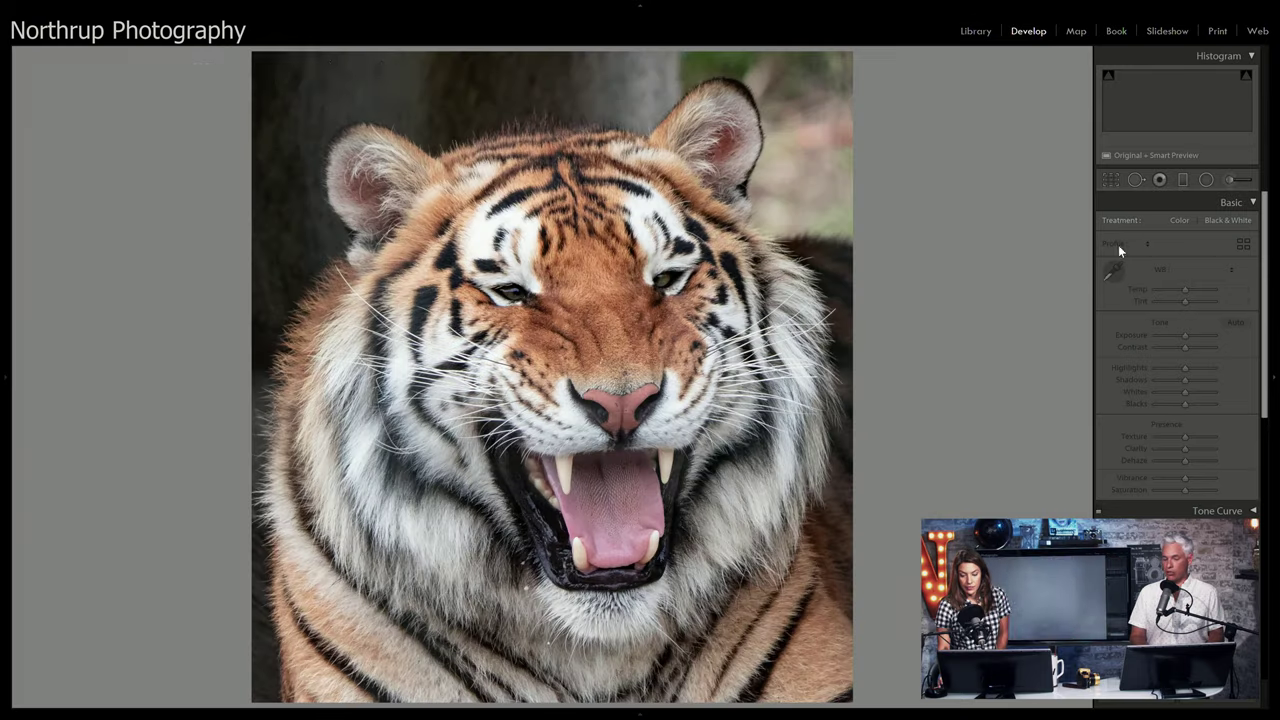
Step: Try Texture at +100 and Clarity at +82 in turn on the tiger photo, resetting each one
{"action": "left_click_drag", "start_coordinate": [1185, 436], "coordinate": [1220, 436]}
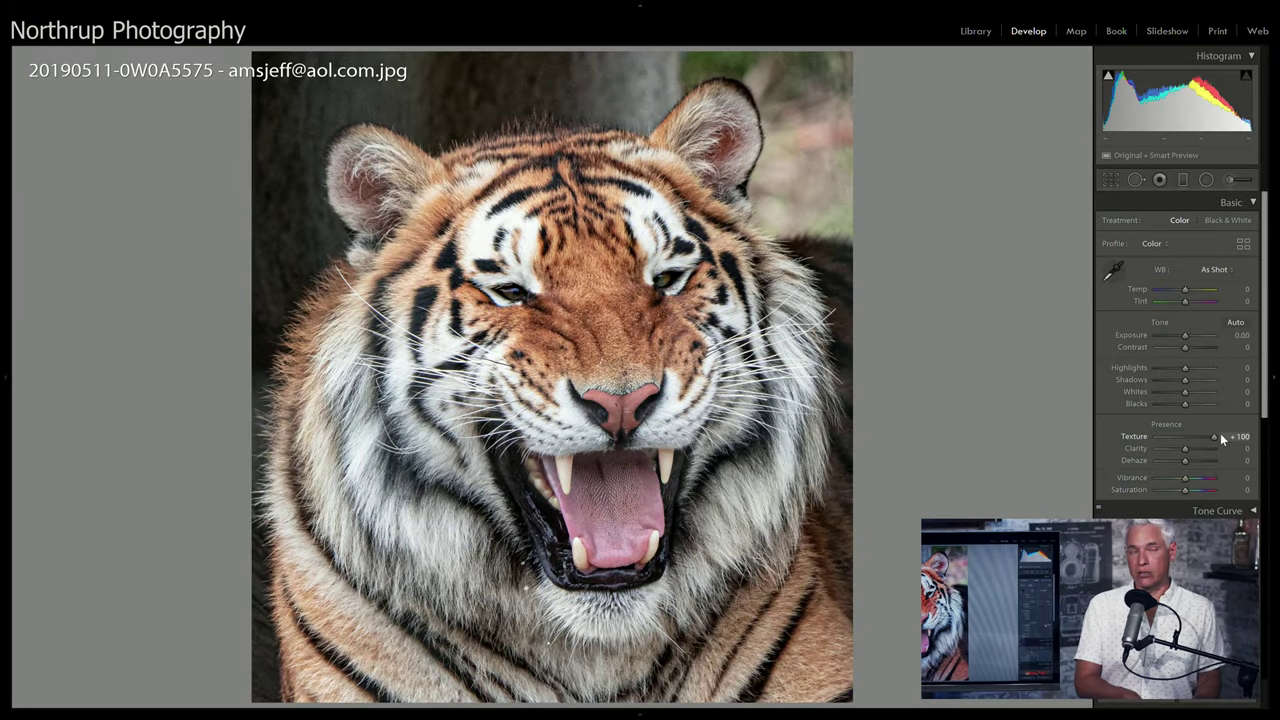
{"action": "double_click", "coordinate": [1213, 436]}
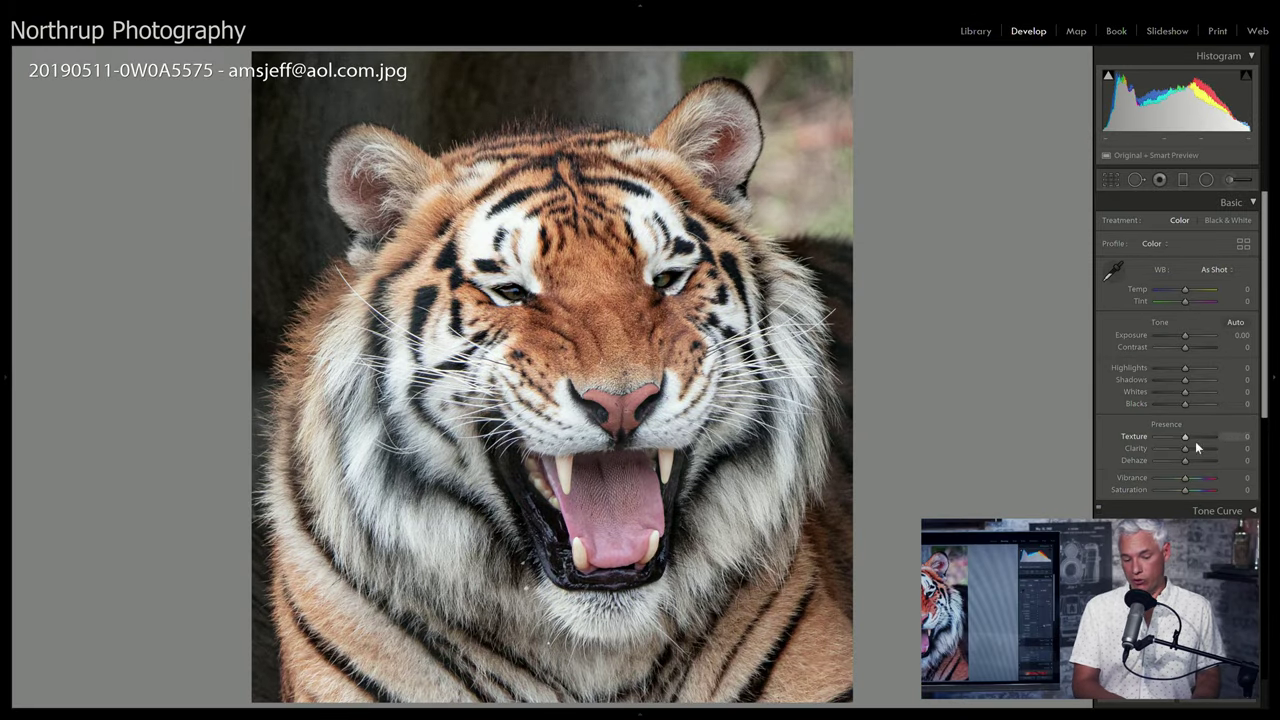
{"action": "left_click_drag", "start_coordinate": [1186, 449], "coordinate": [1209, 449]}
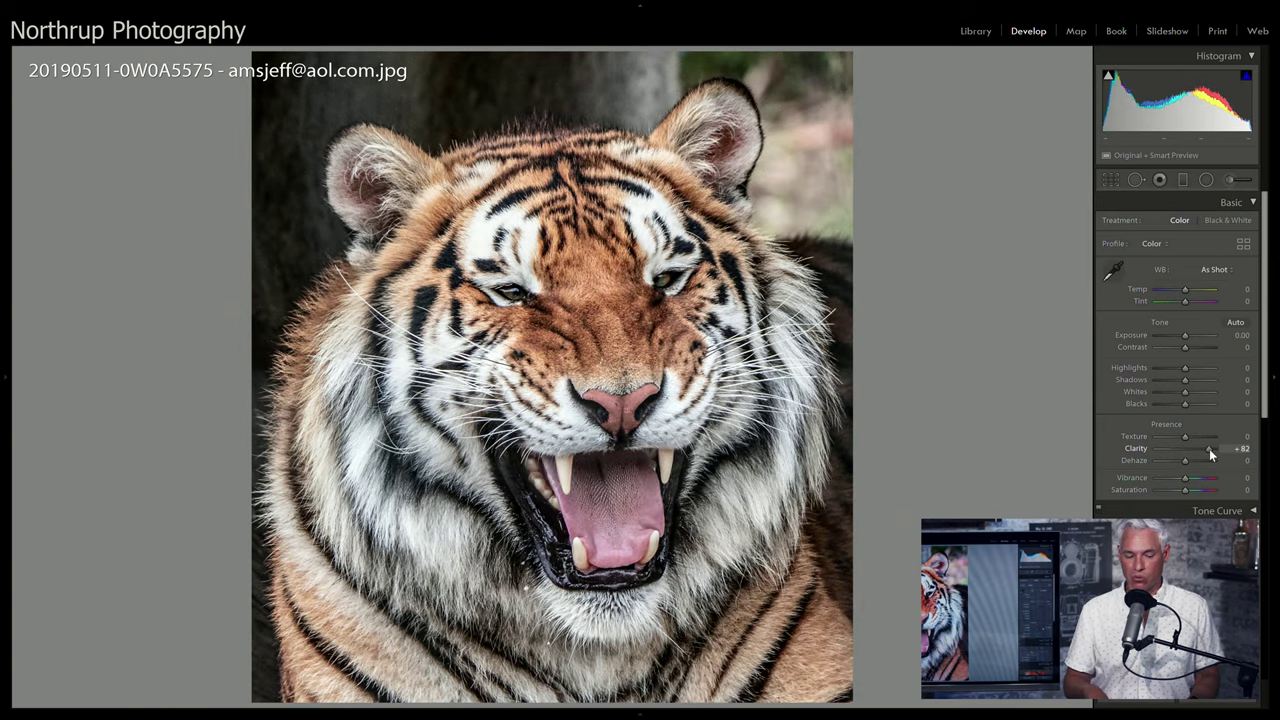
{"action": "double_click", "coordinate": [1209, 449]}
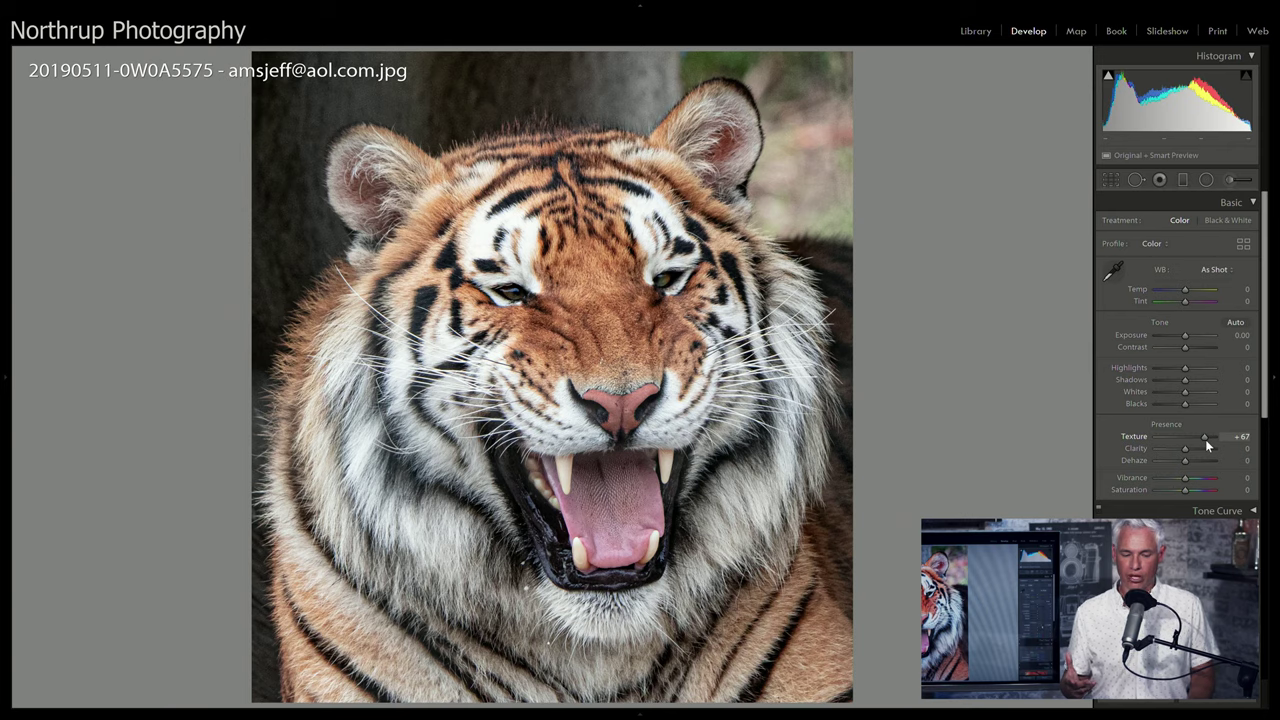
Step: Try a milder Texture of +22 on the tiger, reset it, and compare with Clarity at +100 before resetting that too
{"action": "left_click", "coordinate": [1200, 438]}
{"action": "mouse_move", "coordinate": [1199, 438]}
{"action": "left_mouse_down"}
{"action": "mouse_move", "coordinate": [1184, 437]}
{"action": "mouse_move", "coordinate": [1202, 435]}
{"action": "mouse_move", "coordinate": [1195, 443]}
{"action": "left_mouse_up"}
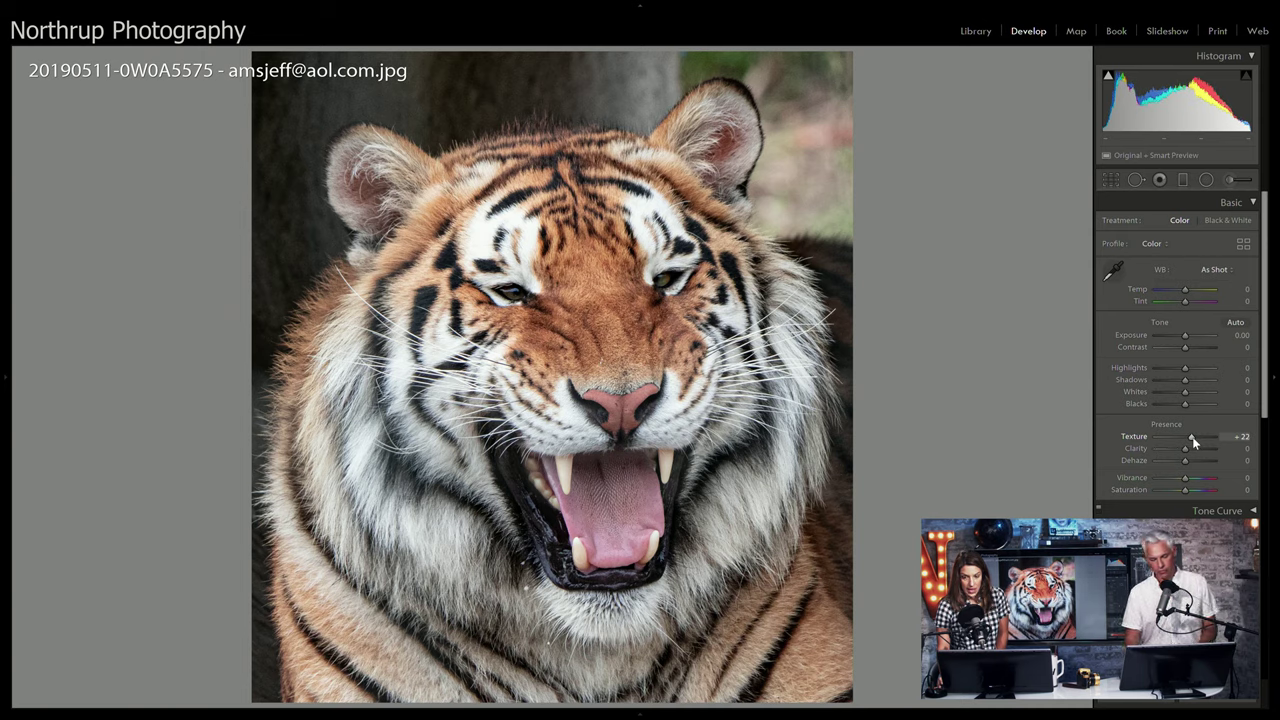
{"action": "double_click", "coordinate": [1189, 437]}
{"action": "left_click_drag", "start_coordinate": [1186, 448], "coordinate": [1217, 448]}
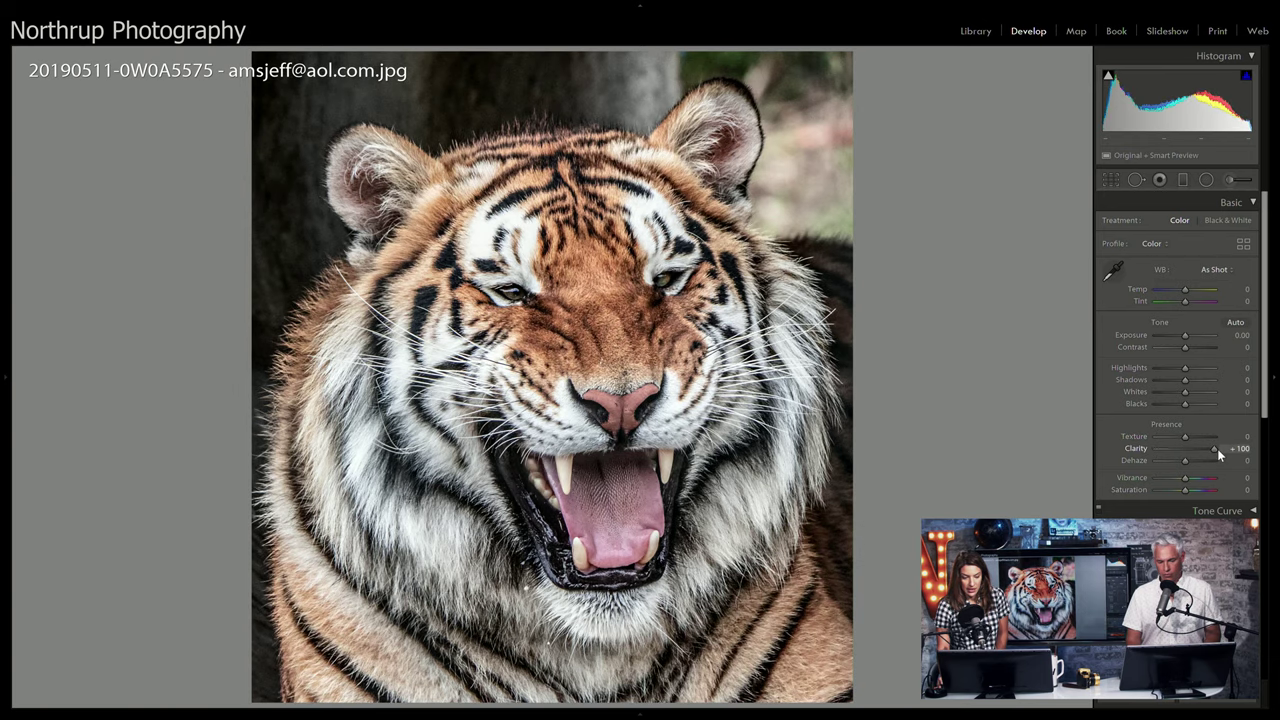
{"action": "double_click", "coordinate": [1215, 448]}
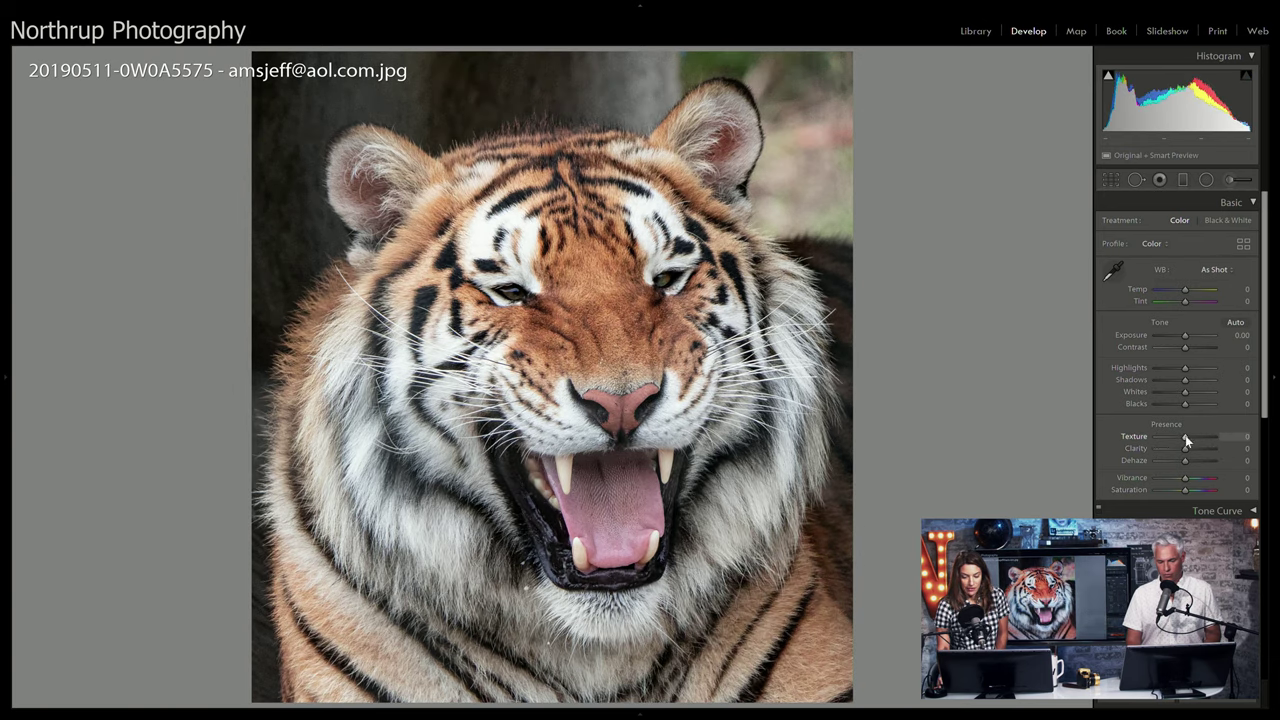
Step: Try Texture at +72 and -100 on the tiger, and Clarity at -100, returning both adjustments to zero
{"action": "left_click_drag", "start_coordinate": [1184, 437], "coordinate": [1205, 433]}
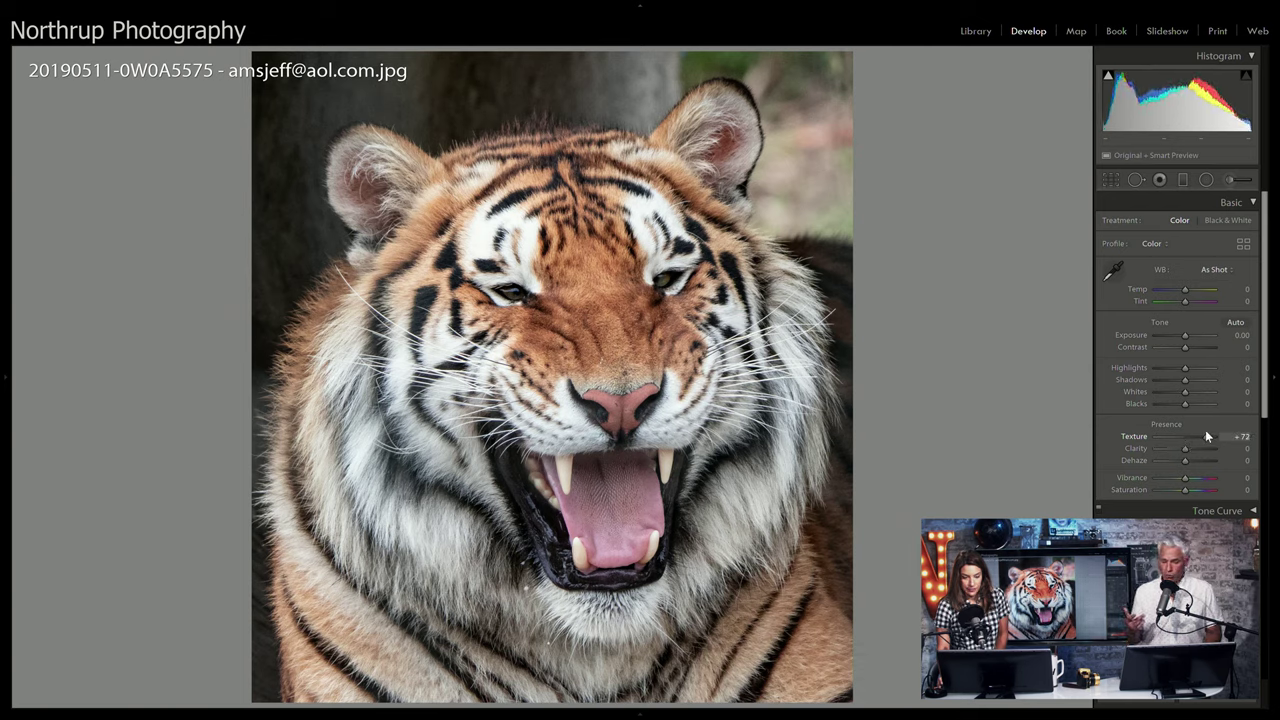
{"action": "double_click", "coordinate": [1206, 436]}
{"action": "left_click_drag", "start_coordinate": [1181, 435], "coordinate": [1139, 432]}
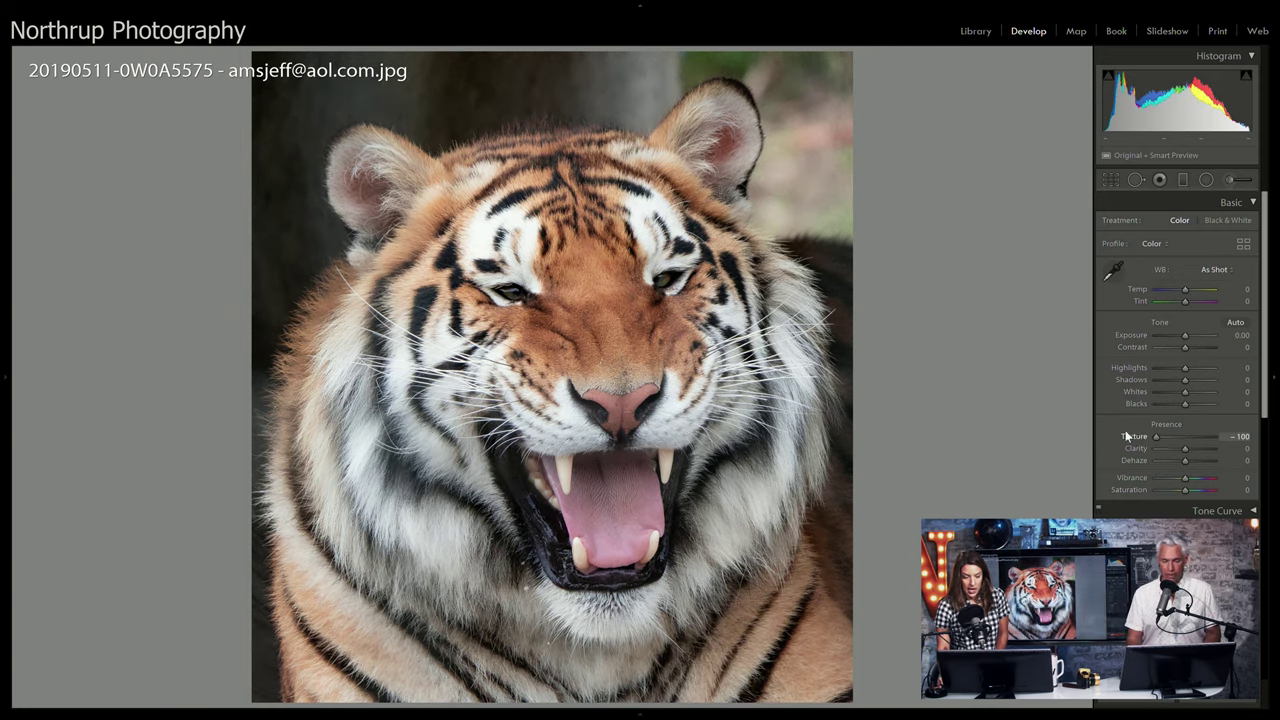
{"action": "left_click_drag", "start_coordinate": [1156, 436], "coordinate": [1193, 446]}
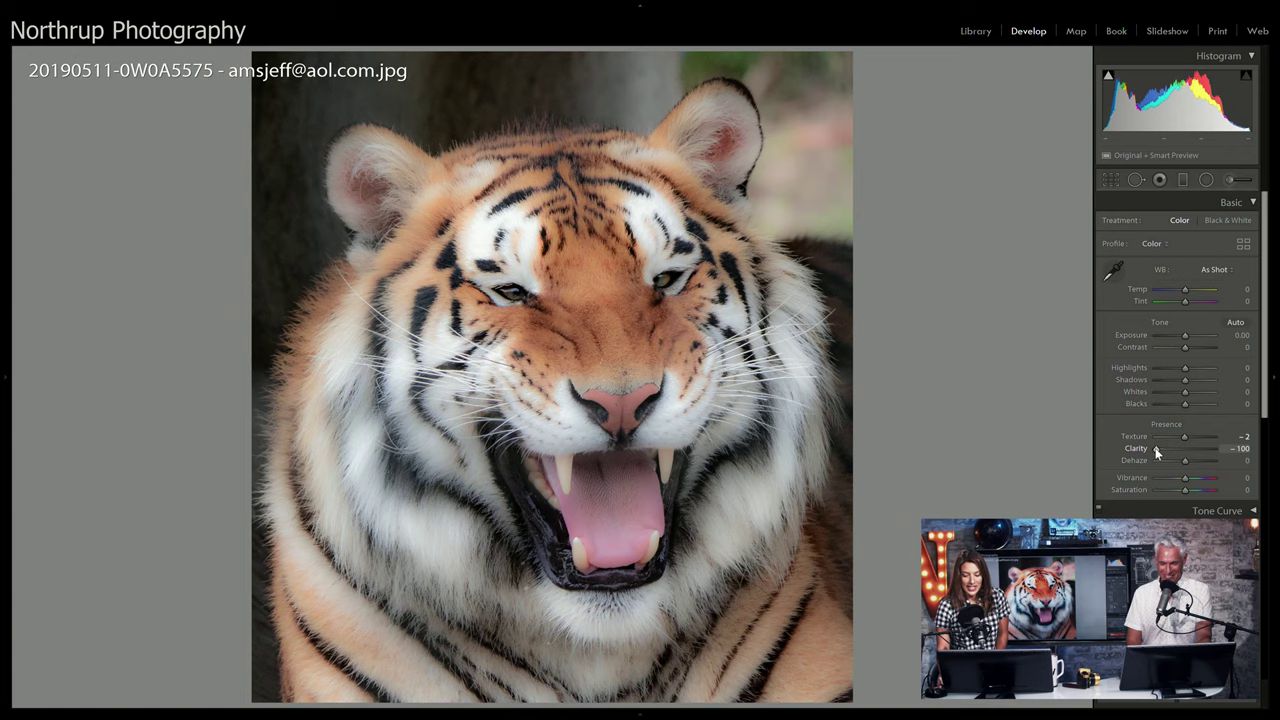
{"action": "double_click", "coordinate": [1157, 452]}
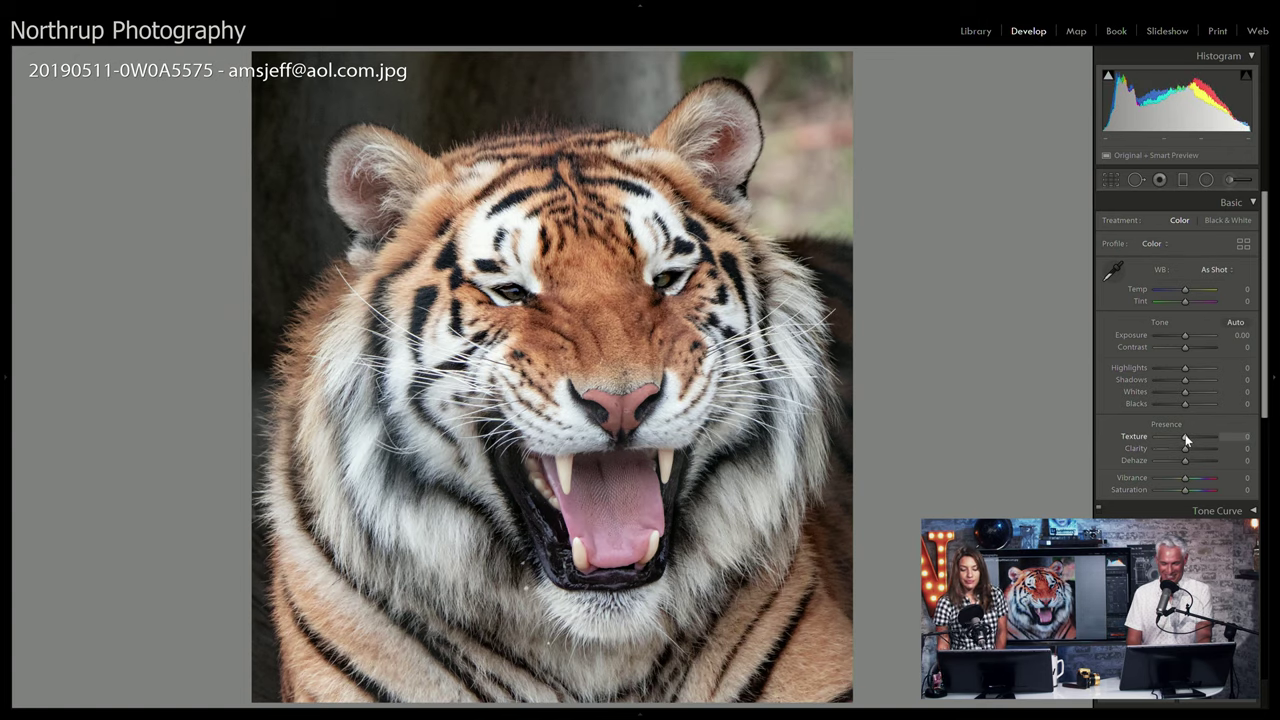
Step: Go back to the grid and open the black-and-white portrait of the bearded man in glasses for editing
{"action": "key", "text": "g"}
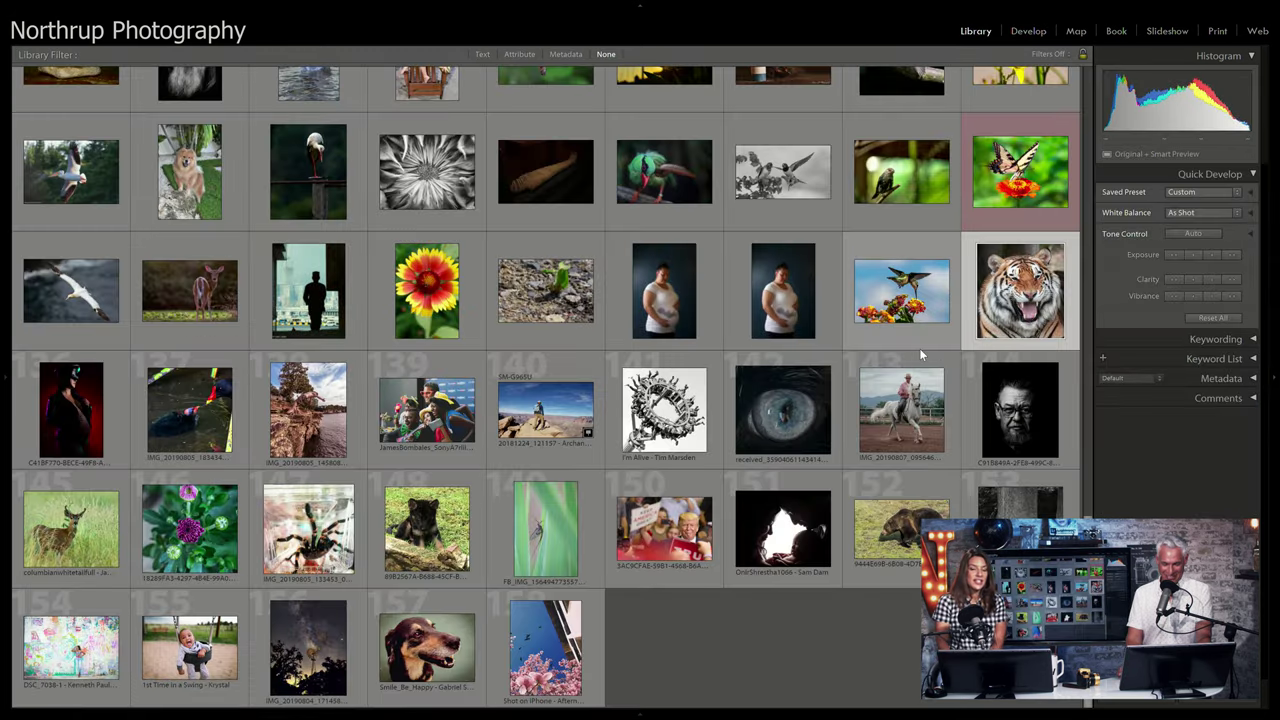
{"action": "left_click_drag", "start_coordinate": [919, 348], "coordinate": [977, 407]}
{"action": "double_click", "coordinate": [977, 407]}
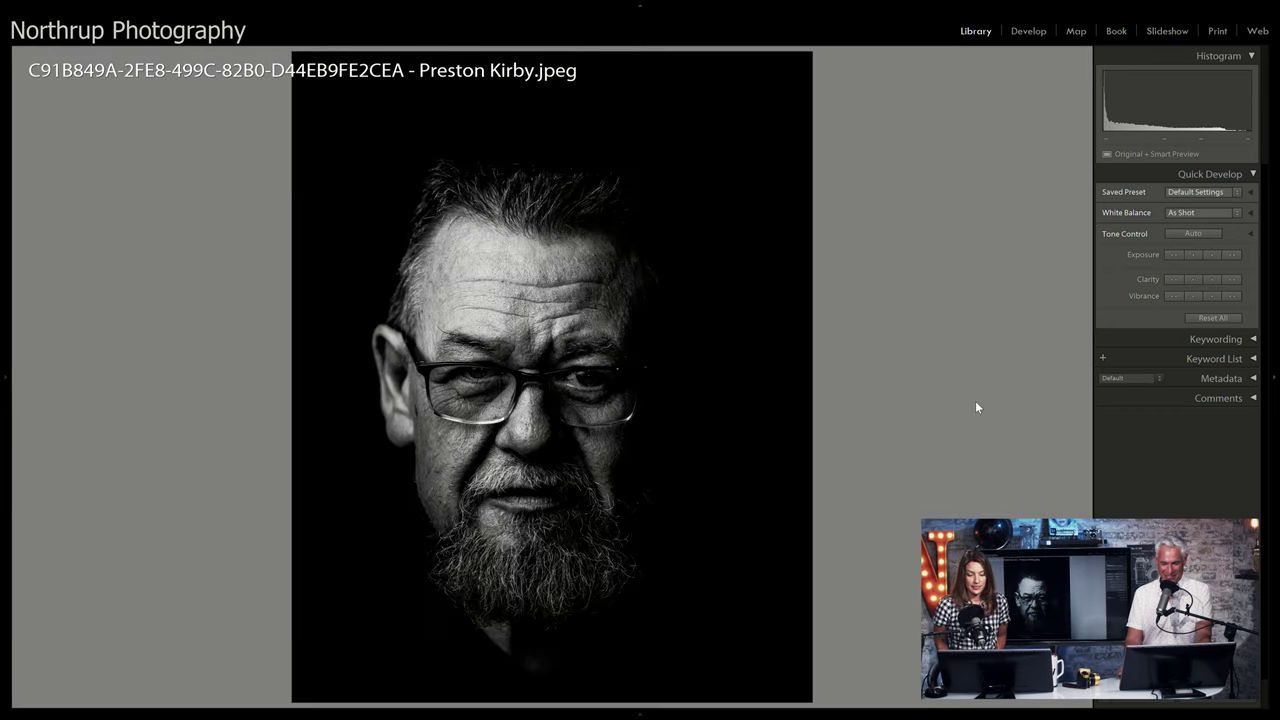
{"action": "left_click", "coordinate": [1024, 31]}
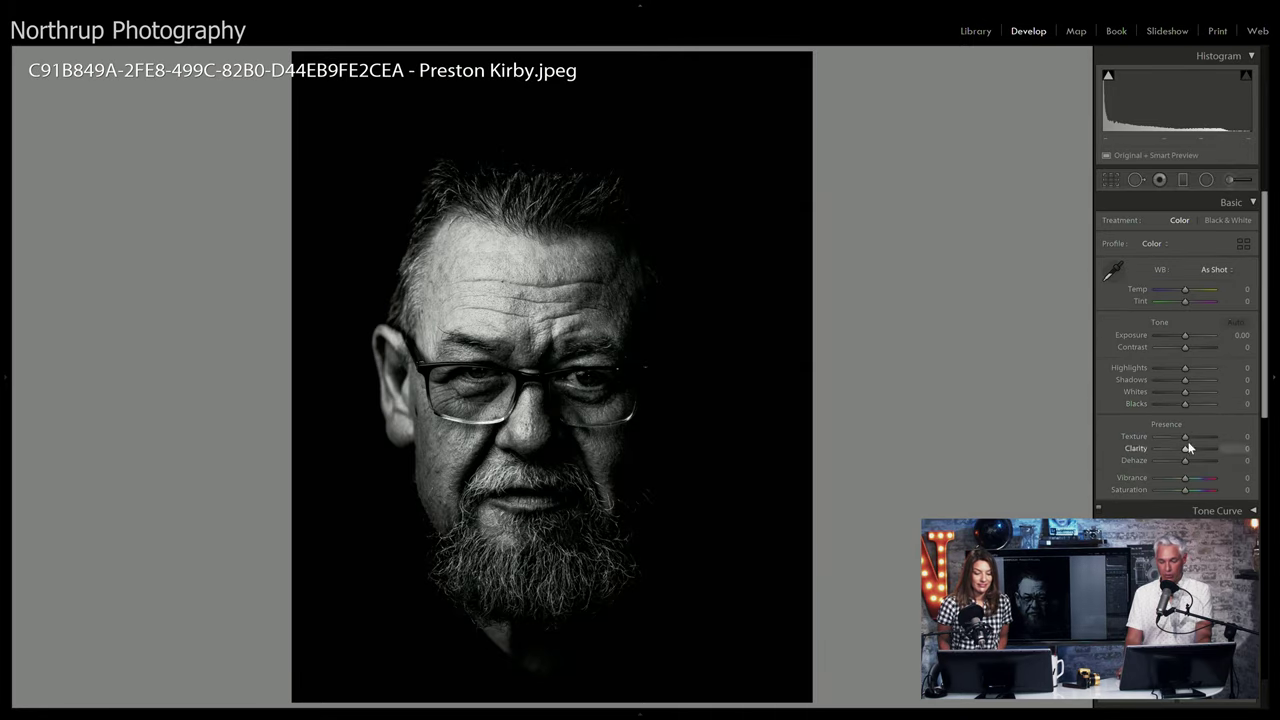
Step: Raise Texture to +28 on the bearded man's portrait and crop the frame tighter around his head
{"action": "left_click_drag", "start_coordinate": [1188, 441], "coordinate": [1193, 441]}
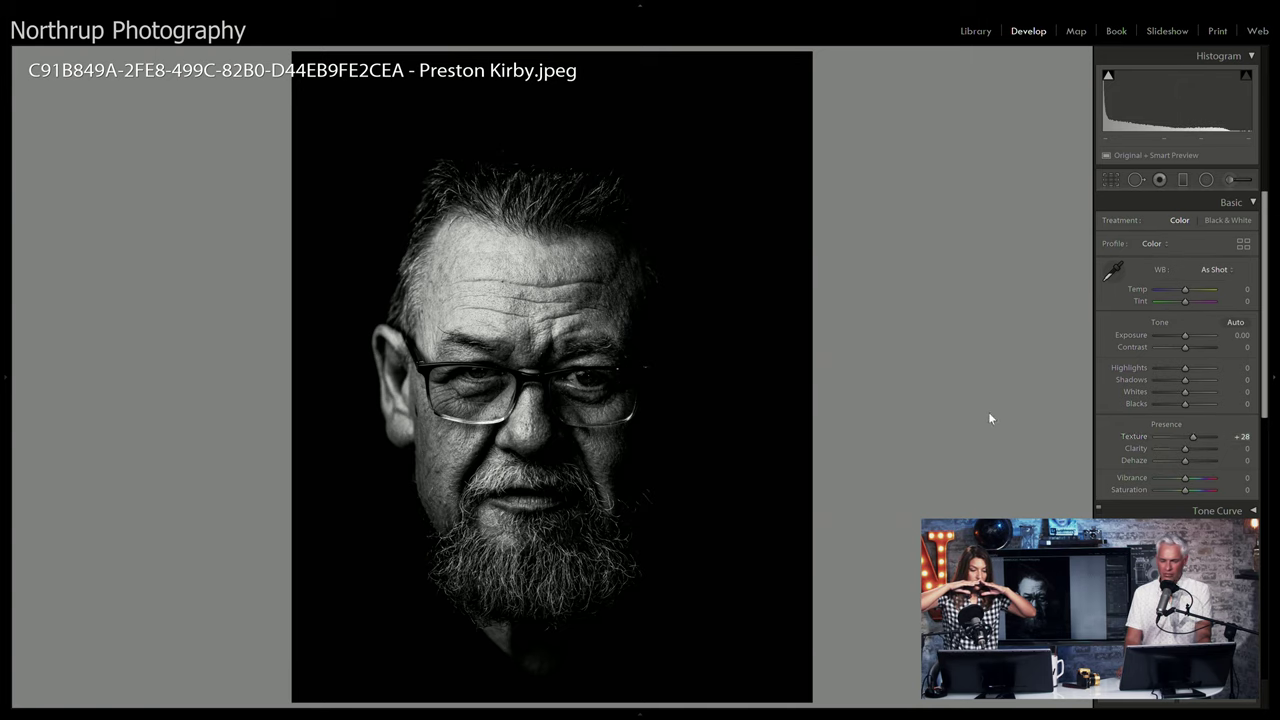
{"action": "key", "text": "r"}
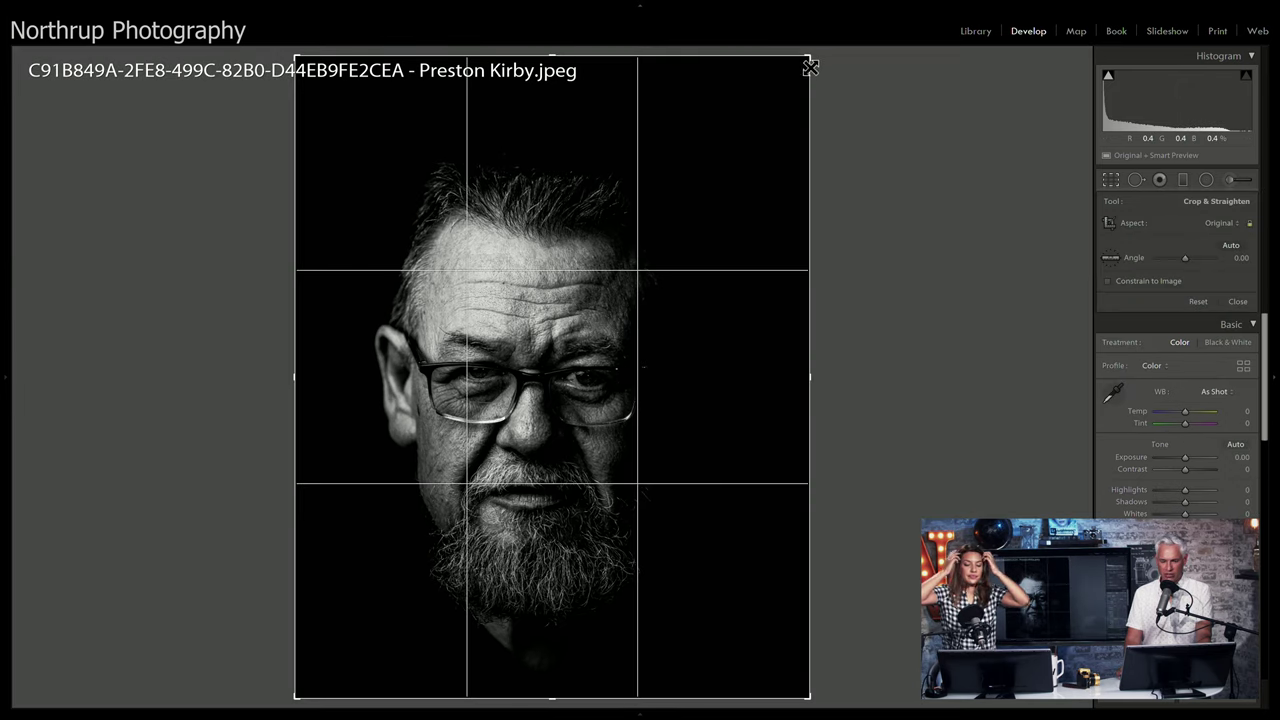
{"action": "left_click_drag", "start_coordinate": [813, 63], "coordinate": [779, 75]}
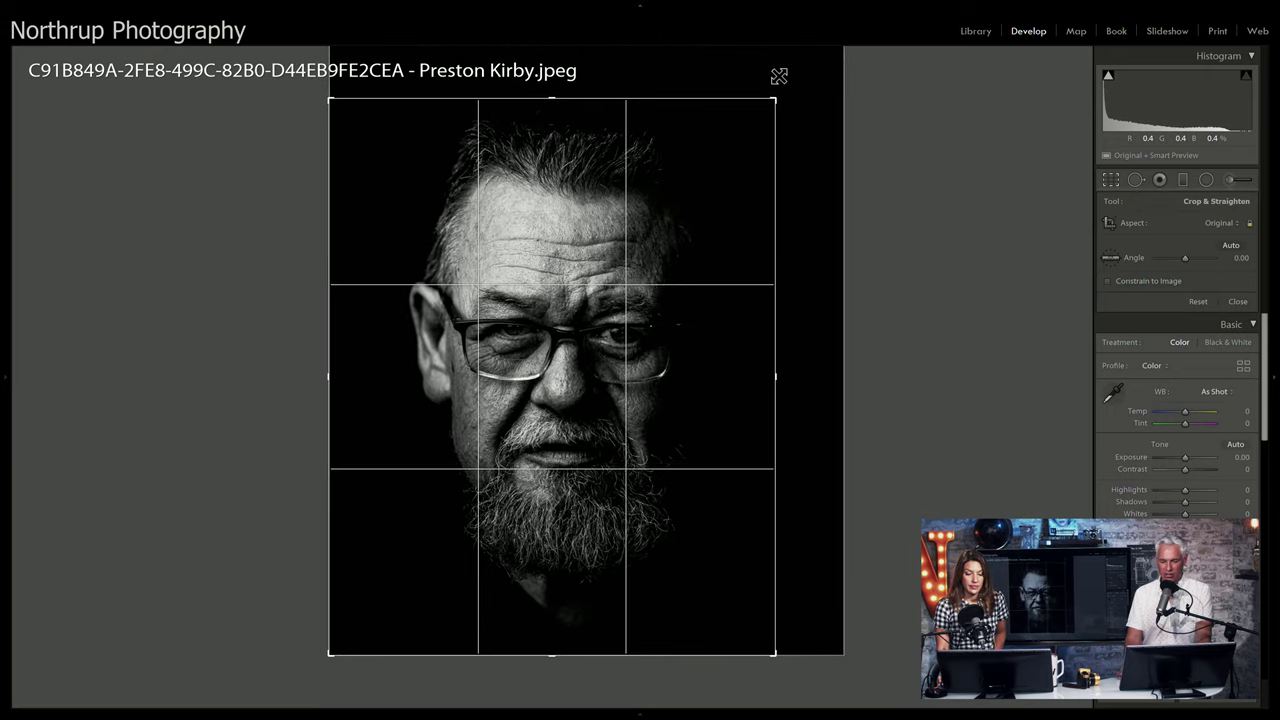
{"action": "key", "text": "Return"}
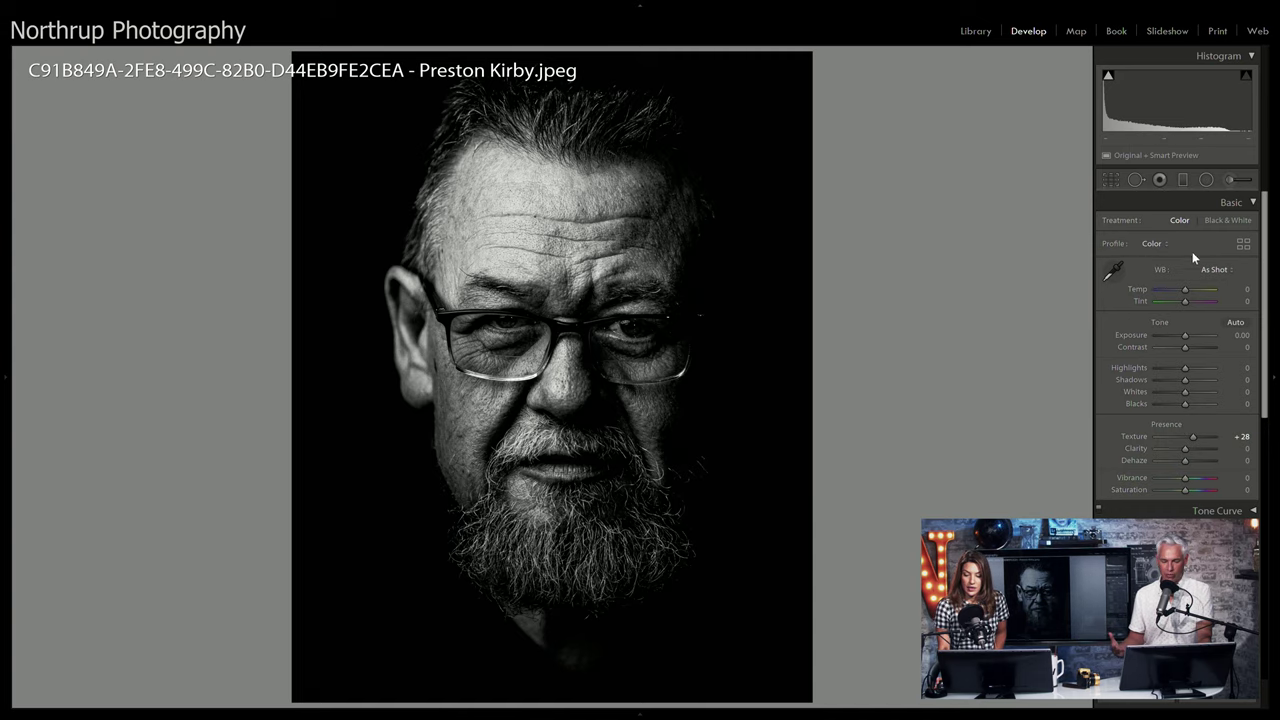
Step: Shift the portrait's crop to centre the man's face, flag the photo as a pick and return to the grid
{"action": "left_click", "coordinate": [1112, 188]}
{"action": "left_click", "coordinate": [1233, 228]}
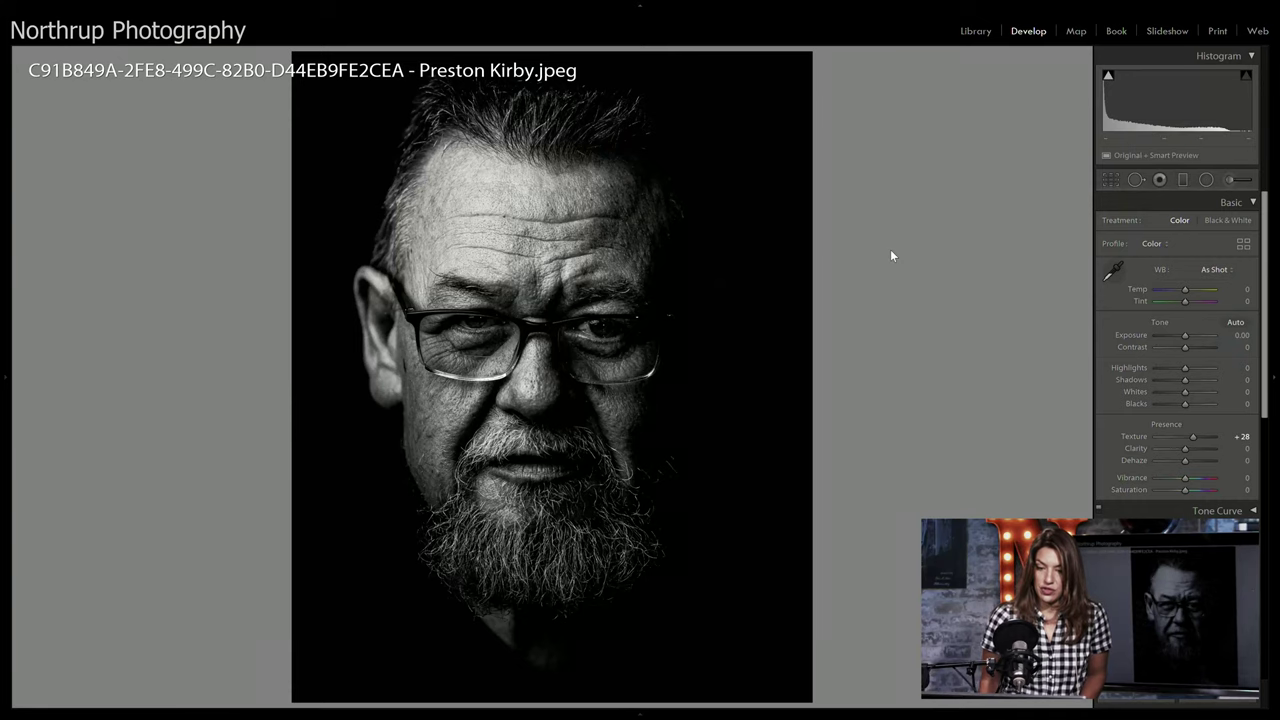
{"action": "key", "text": "p"}
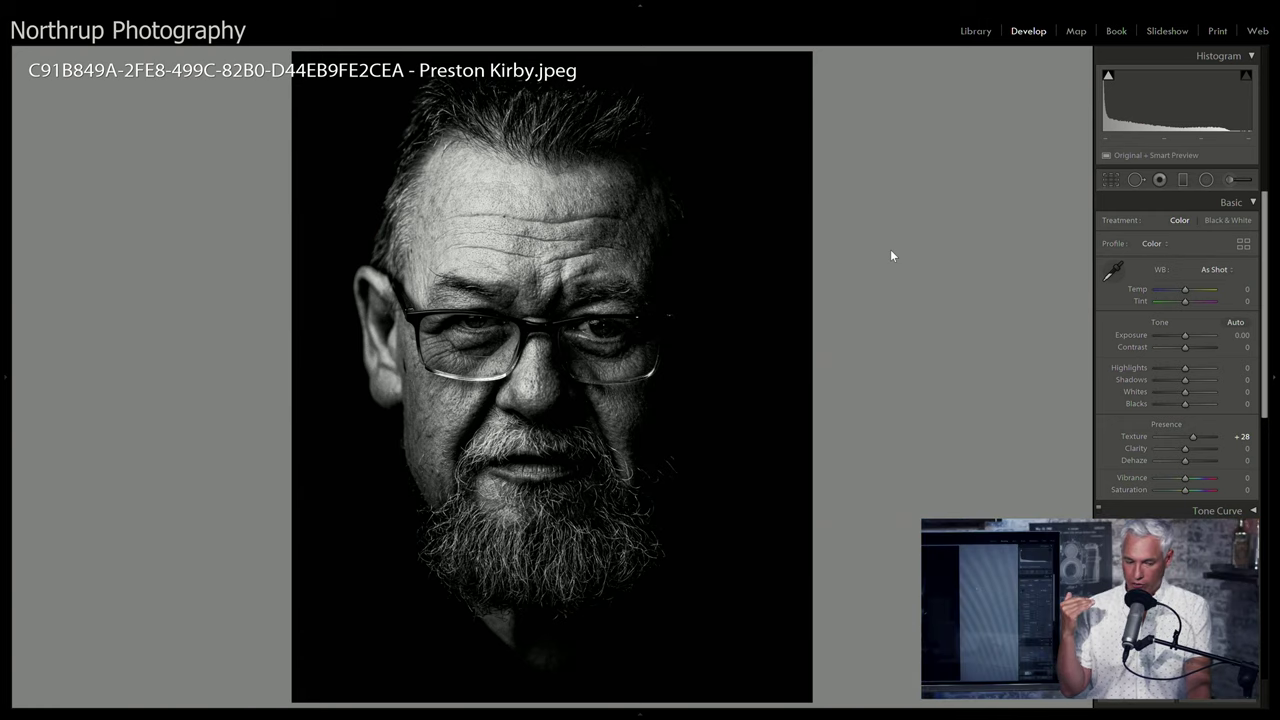
{"action": "key", "text": "g"}
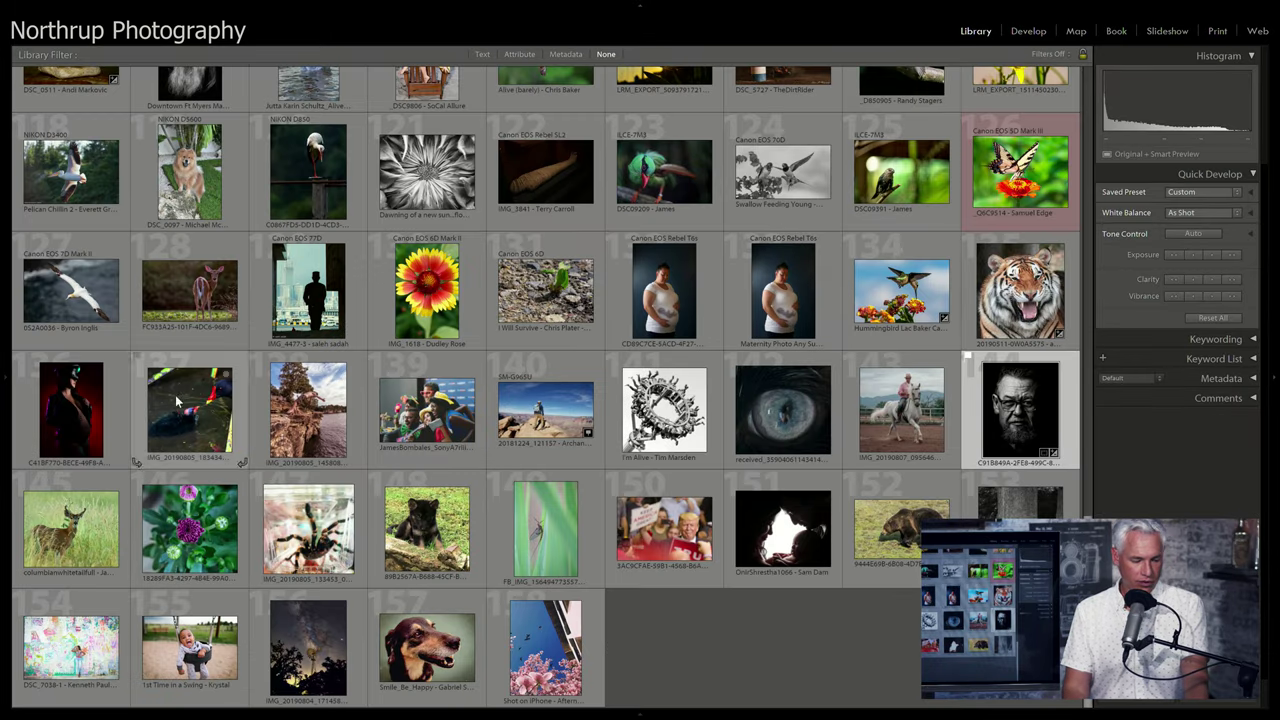
Step: View the red-lit photo of the pregnant woman in a leather cap and the lake baptism photo, returning to the grid
{"action": "double_click", "coordinate": [98, 410]}
{"action": "key", "text": "Right"}
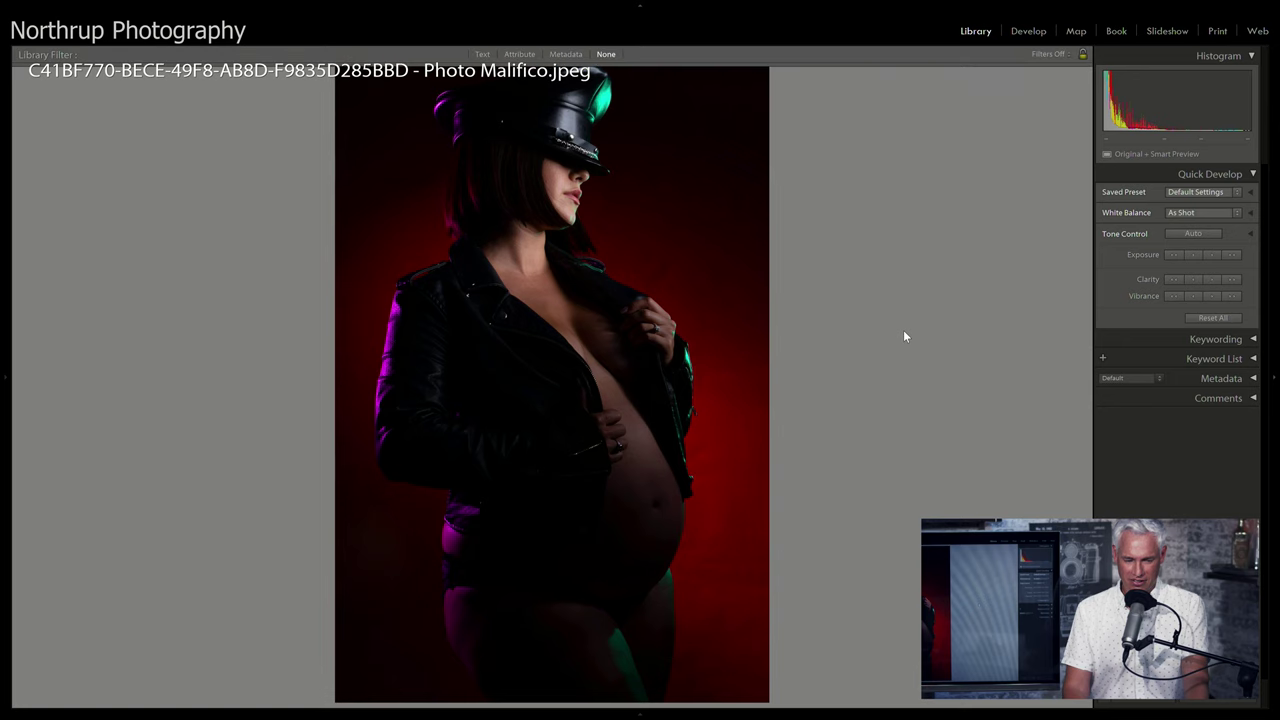
{"action": "key", "text": "g"}
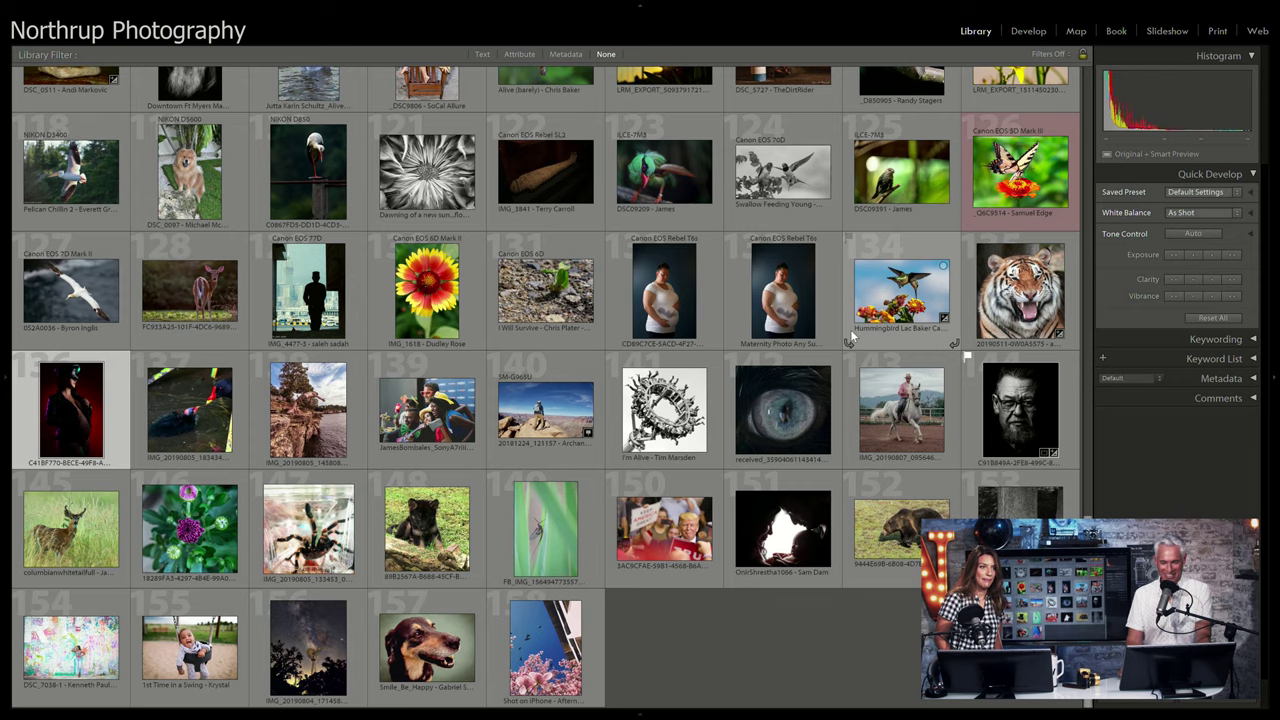
{"action": "scroll", "coordinate": [849, 340], "scroll_direction": "up", "scroll_amount": 2}
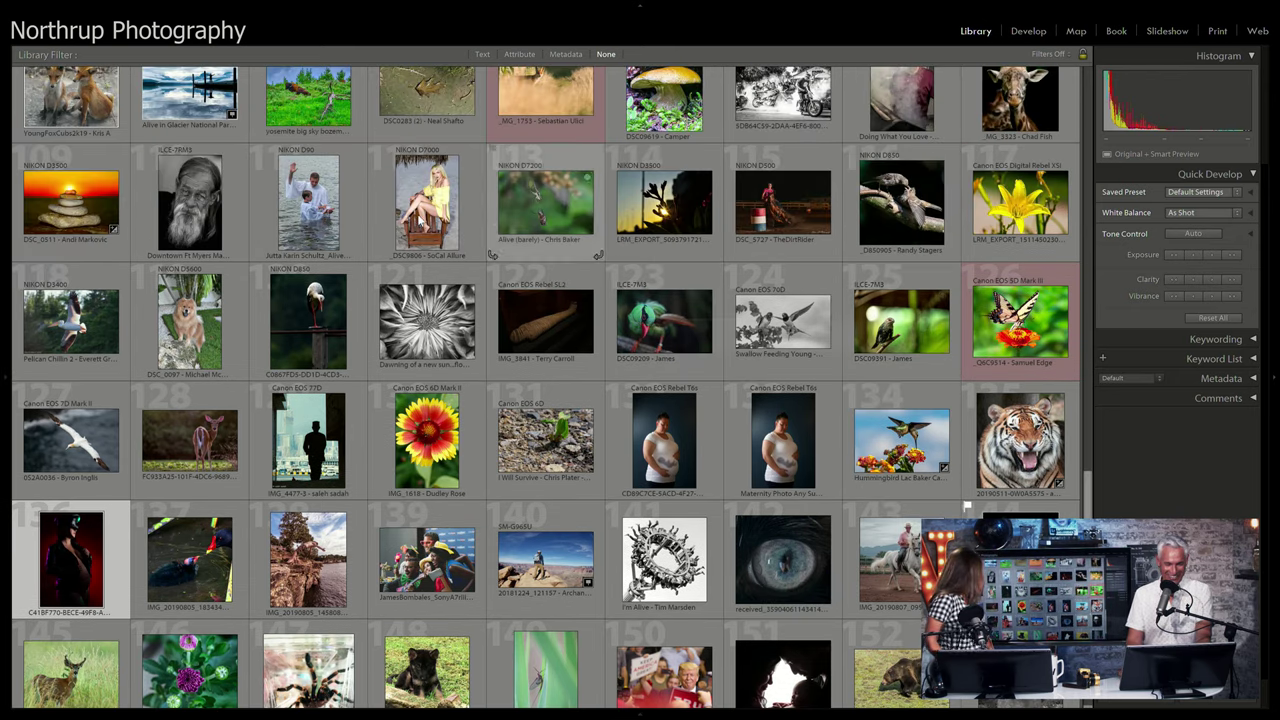
{"action": "double_click", "coordinate": [312, 203]}
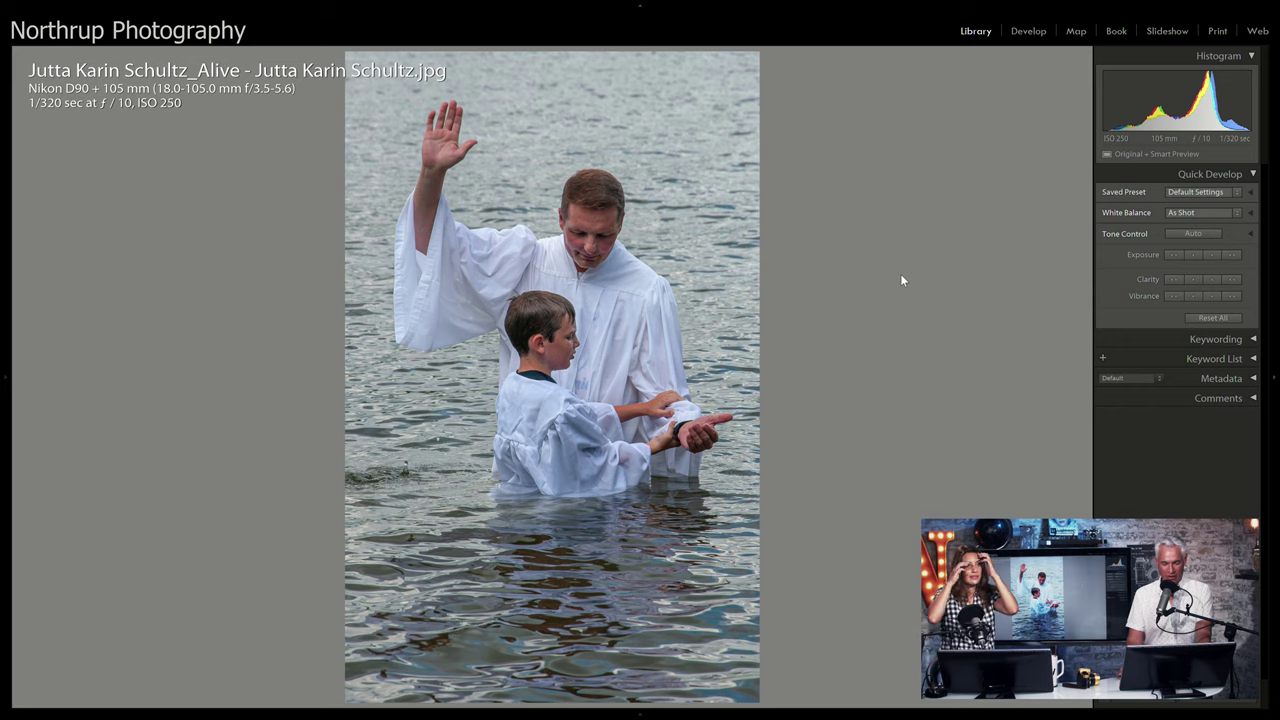
{"action": "key", "text": "g"}
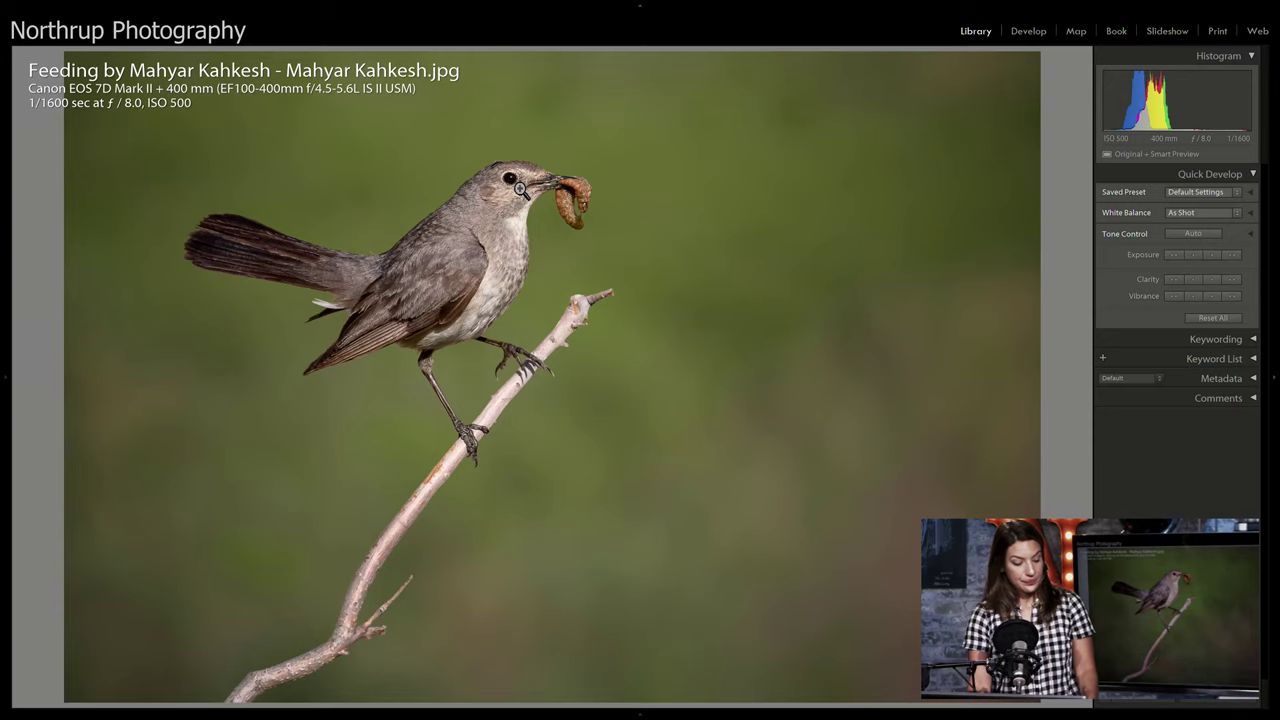
Step: Inspect the perched bird with food in its beak up close, and view the open-mouthed toad photo before returning to the grid
{"action": "left_click", "coordinate": [520, 188]}
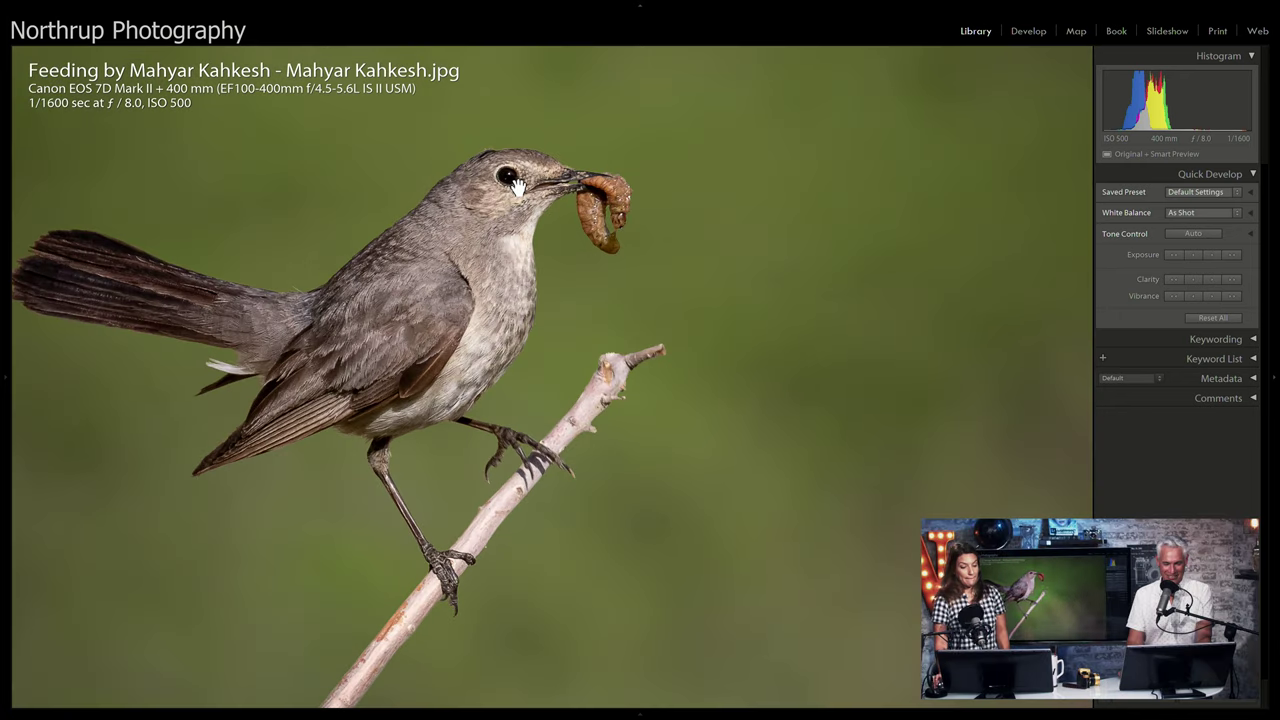
{"action": "left_click_drag", "start_coordinate": [508, 206], "coordinate": [600, 257]}
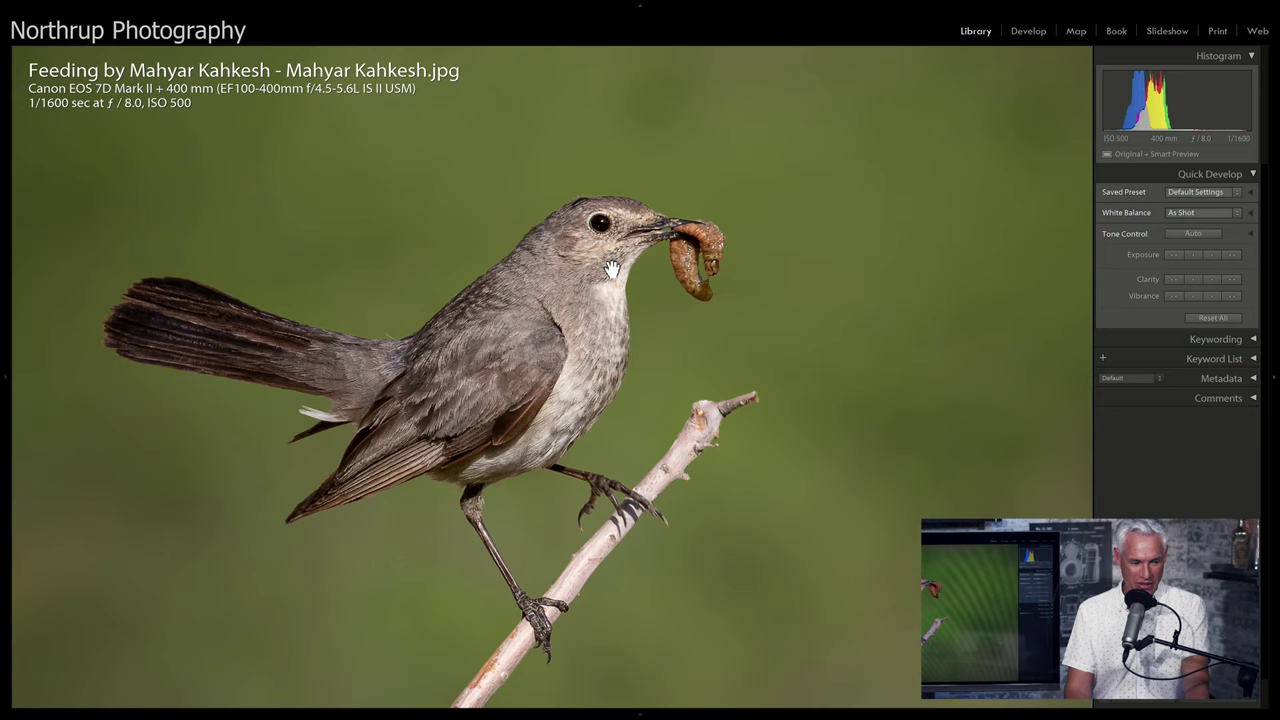
{"action": "left_click", "coordinate": [673, 208]}
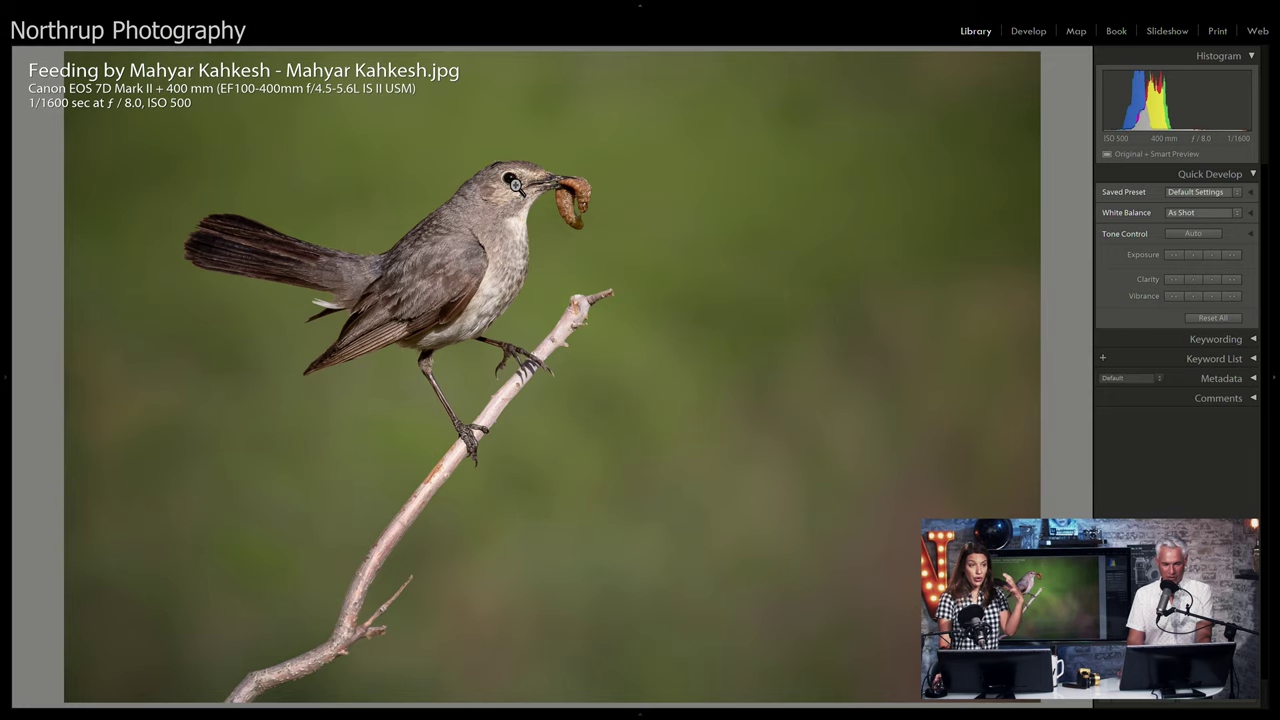
{"action": "left_click", "coordinate": [535, 362]}
{"action": "left_click", "coordinate": [519, 374]}
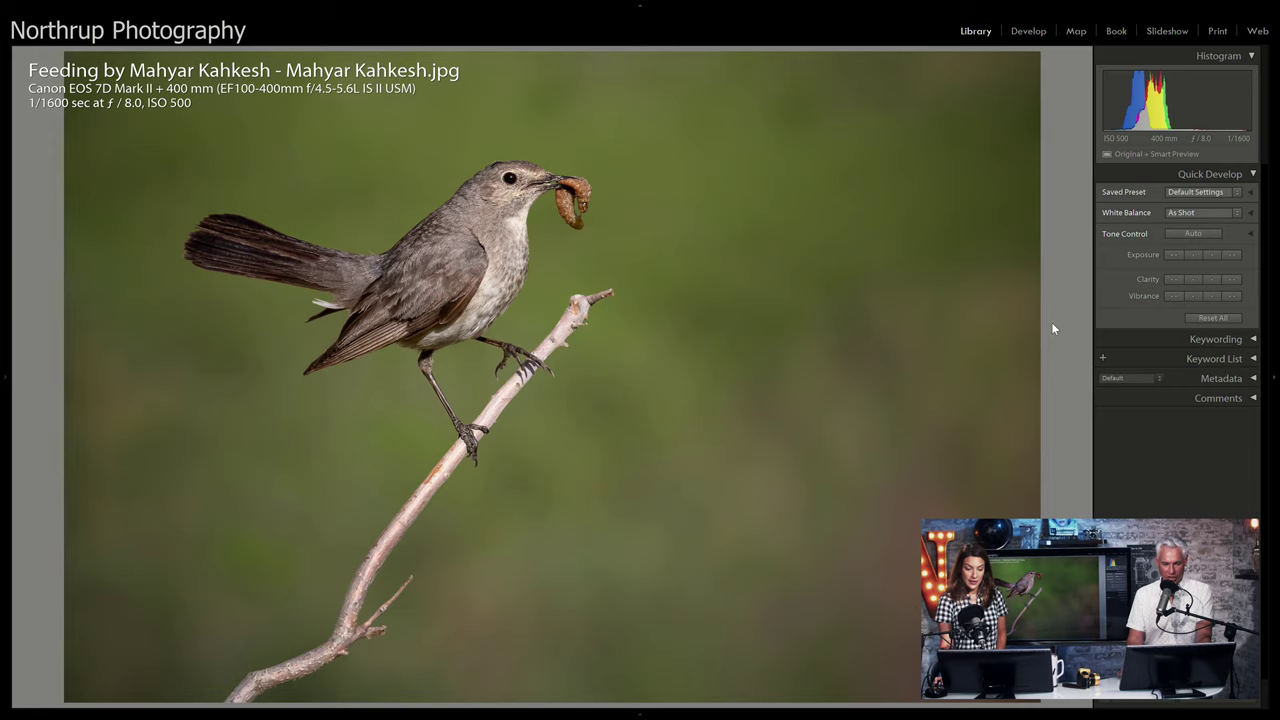
{"action": "key", "text": "g"}
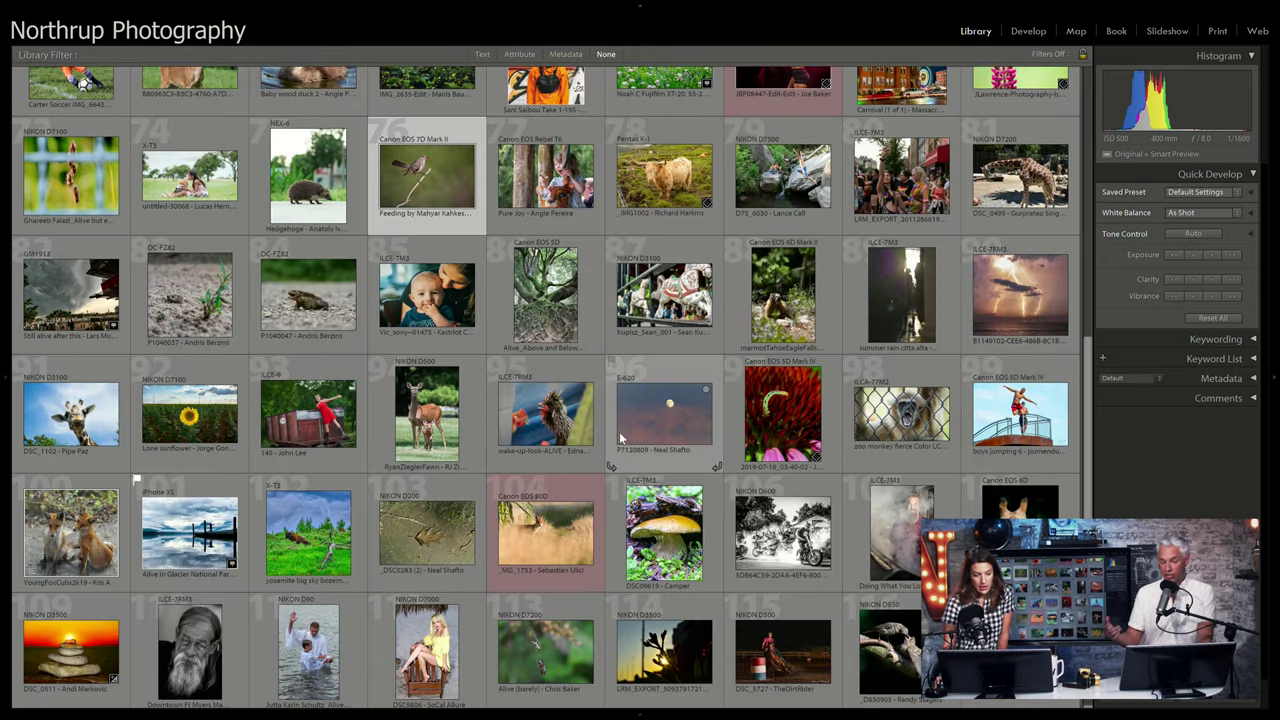
{"action": "double_click", "coordinate": [298, 289]}
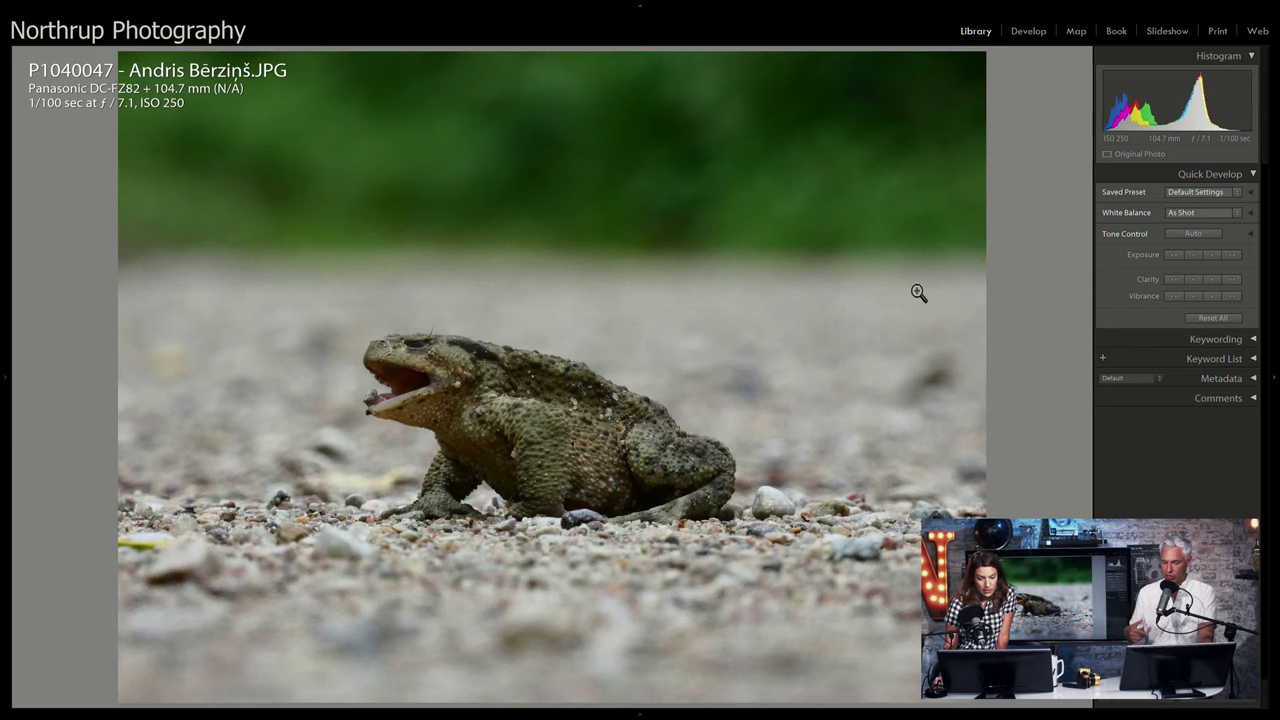
{"action": "key", "text": "g"}
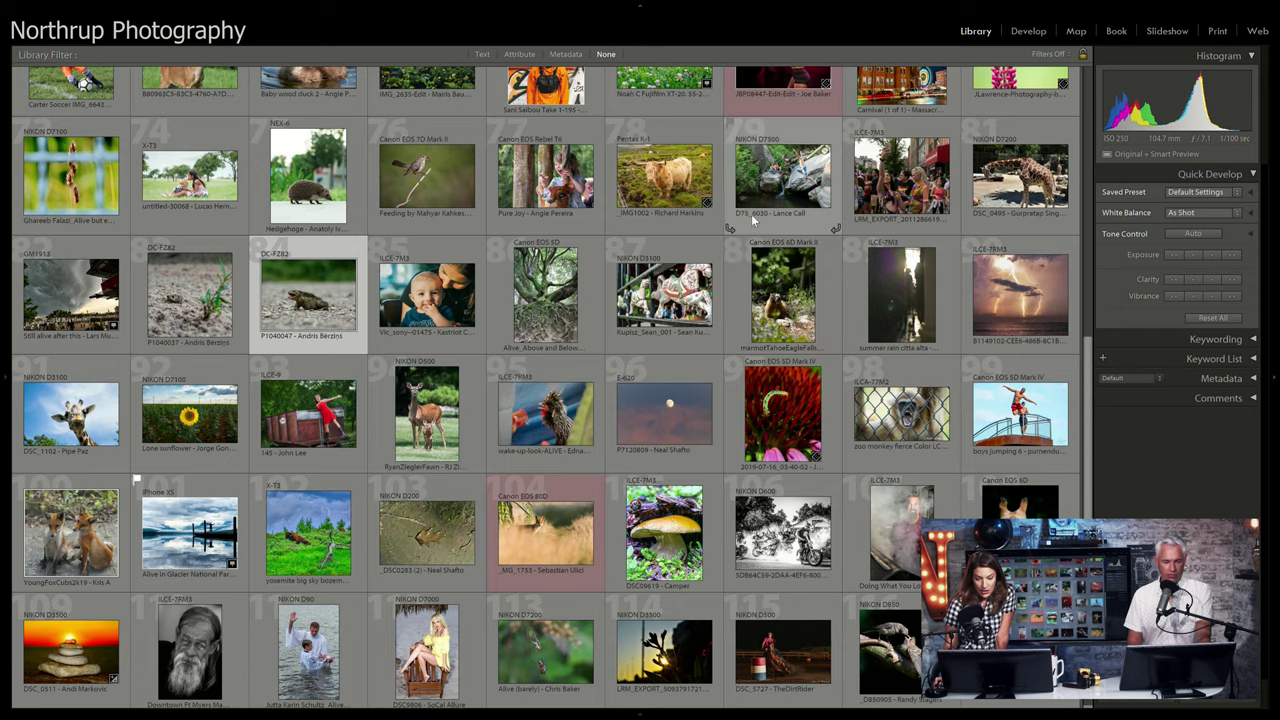
Step: Open the photo of the boy leaping over the creek for editing and heal away the leg at its upper right edge
{"action": "double_click", "coordinate": [788, 163]}
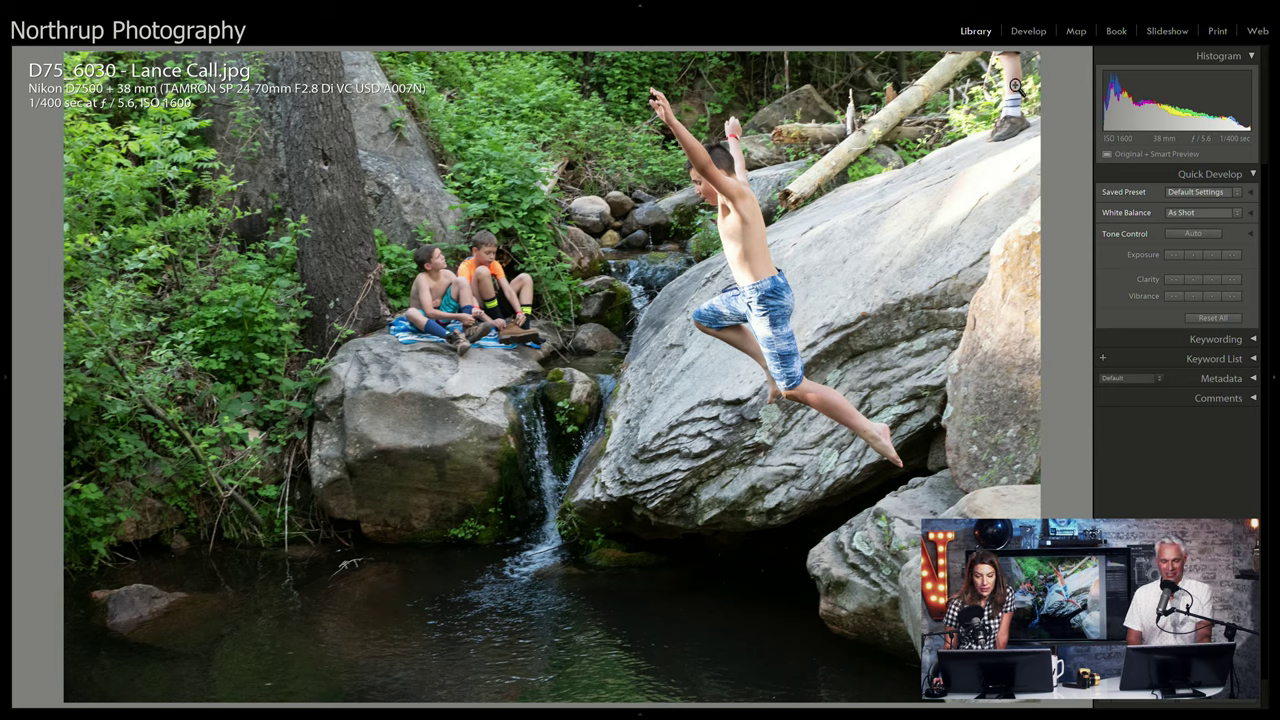
{"action": "left_click", "coordinate": [1028, 31]}
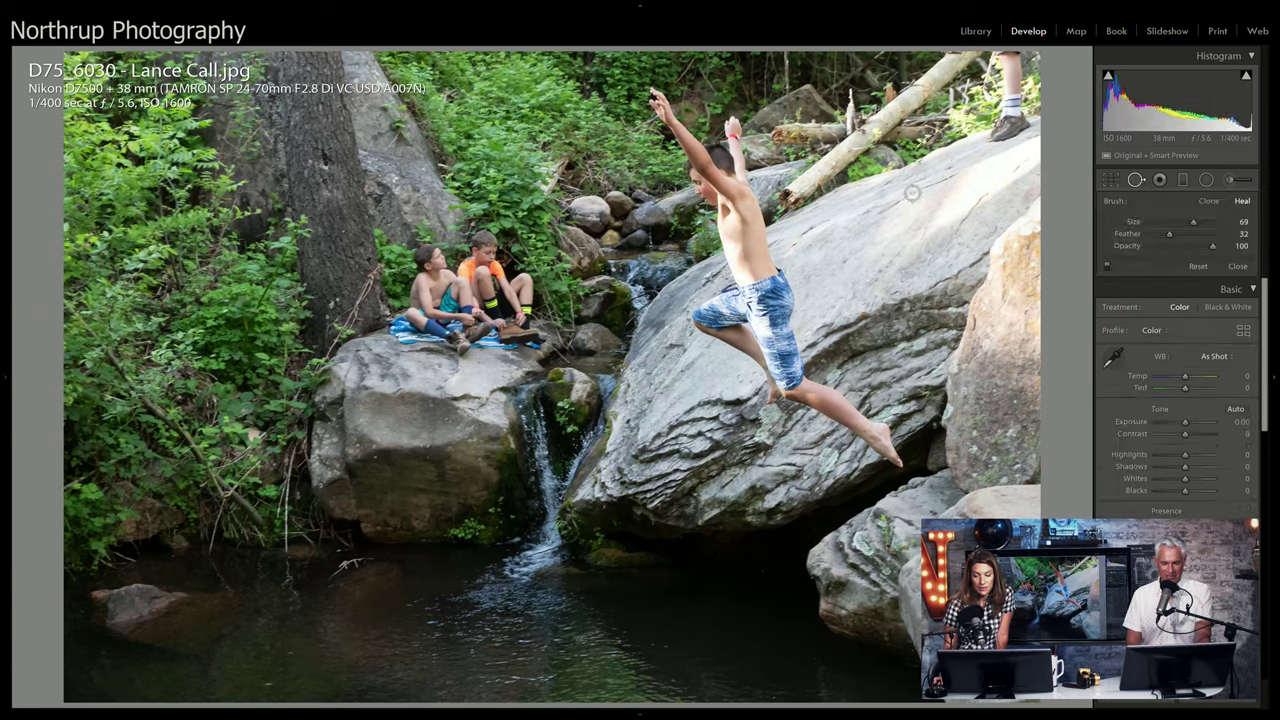
{"action": "scroll", "coordinate": [965, 130], "scroll_direction": "up", "scroll_amount": 2}
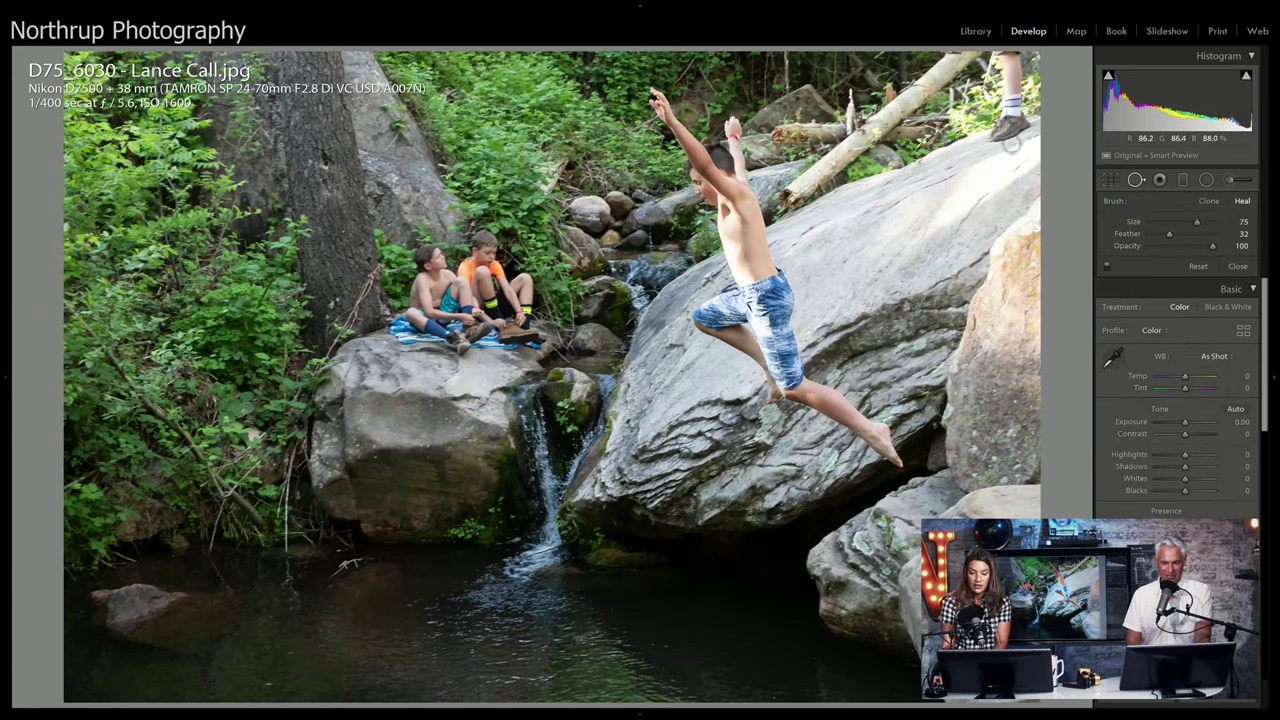
{"action": "left_click_drag", "start_coordinate": [995, 135], "coordinate": [1021, 128]}
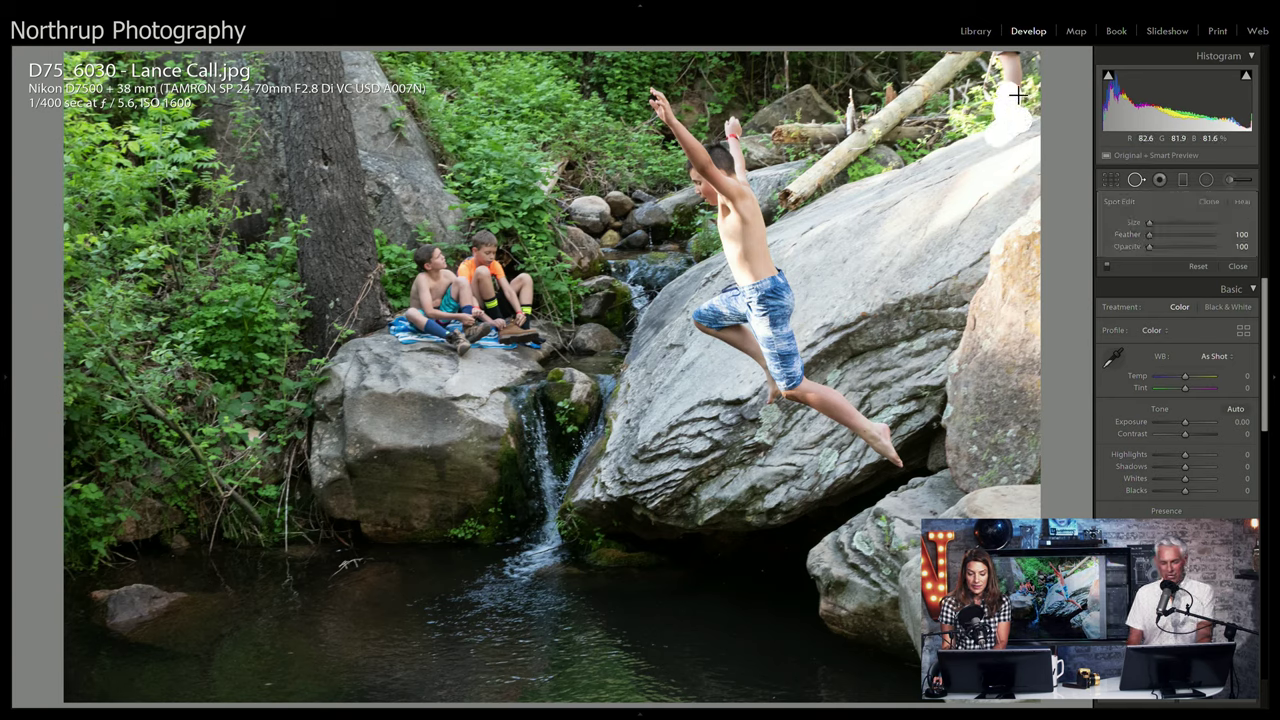
{"action": "left_click_drag", "start_coordinate": [1012, 57], "coordinate": [1014, 64]}
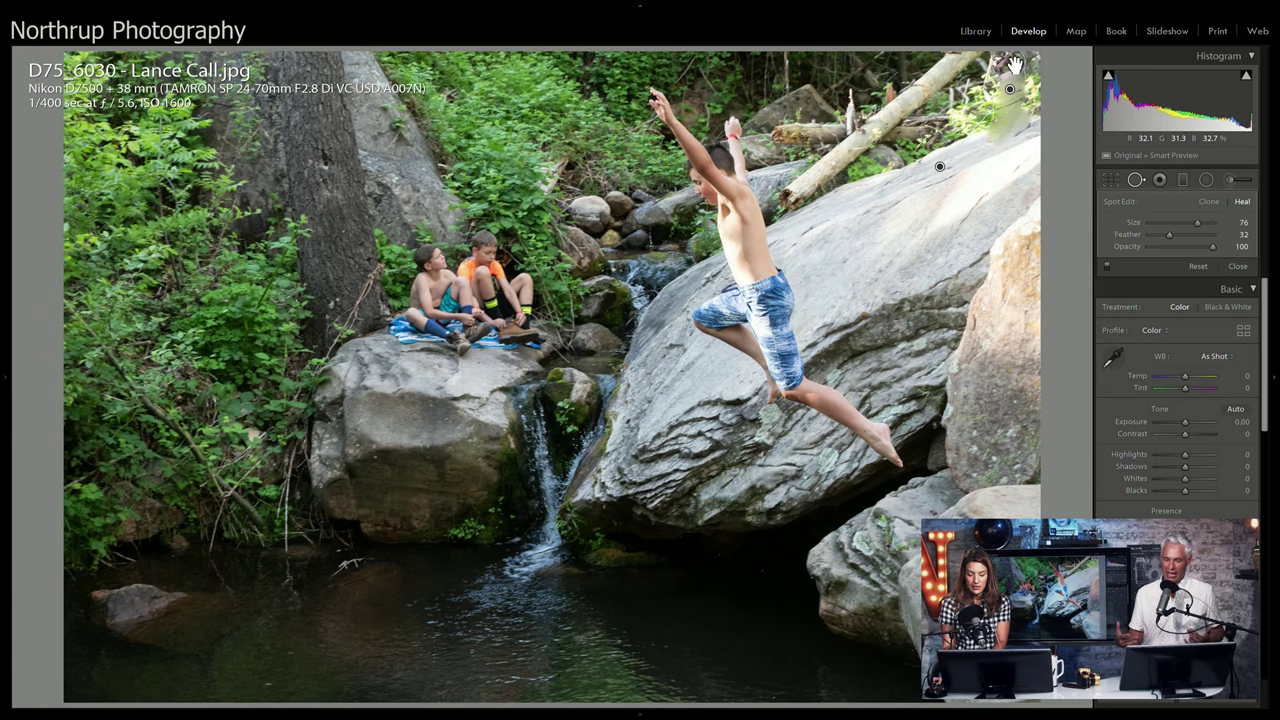
Step: Move the heal's source up to the foliage beside the log, set its Feather to 28 and return to the grid
{"action": "left_click_drag", "start_coordinate": [940, 164], "coordinate": [942, 142]}
{"action": "left_click_drag", "start_coordinate": [943, 127], "coordinate": [944, 116]}
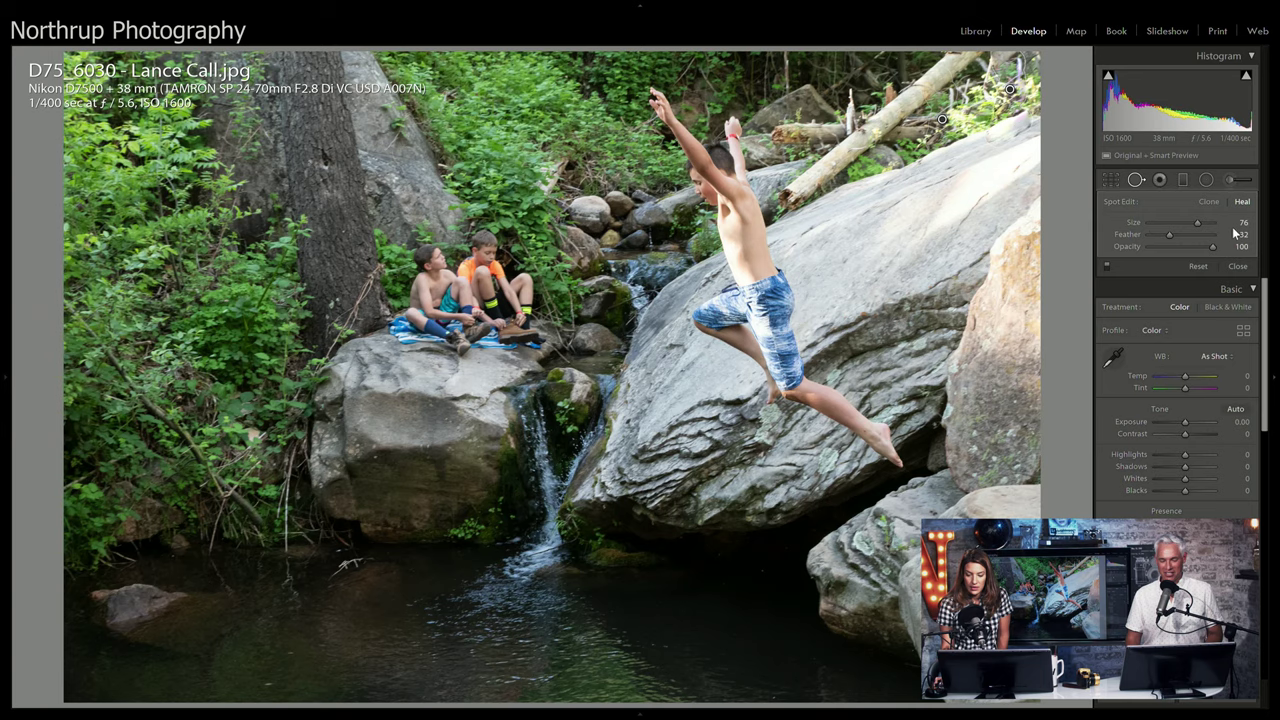
{"action": "mouse_move", "coordinate": [1173, 232]}
{"action": "left_mouse_down"}
{"action": "mouse_move", "coordinate": [1192, 231]}
{"action": "mouse_move", "coordinate": [1165, 231]}
{"action": "left_mouse_up"}
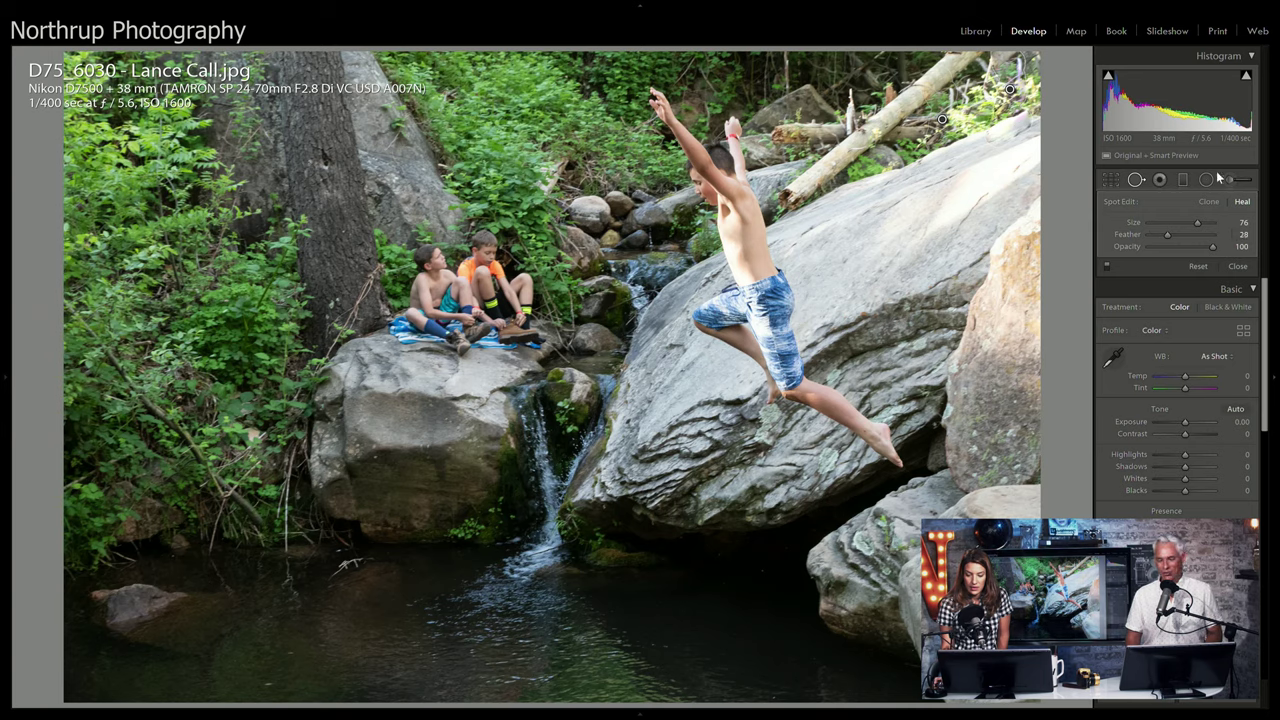
{"action": "left_click", "coordinate": [1135, 179]}
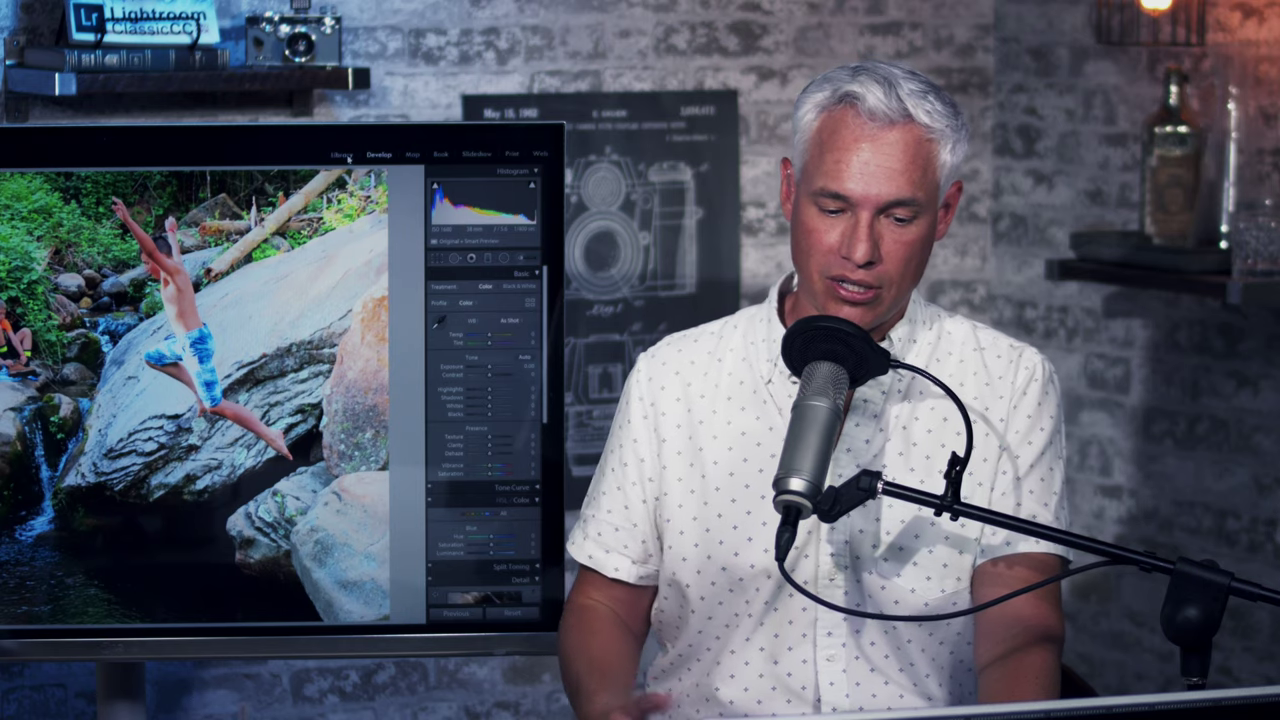
{"action": "key", "text": "e"}
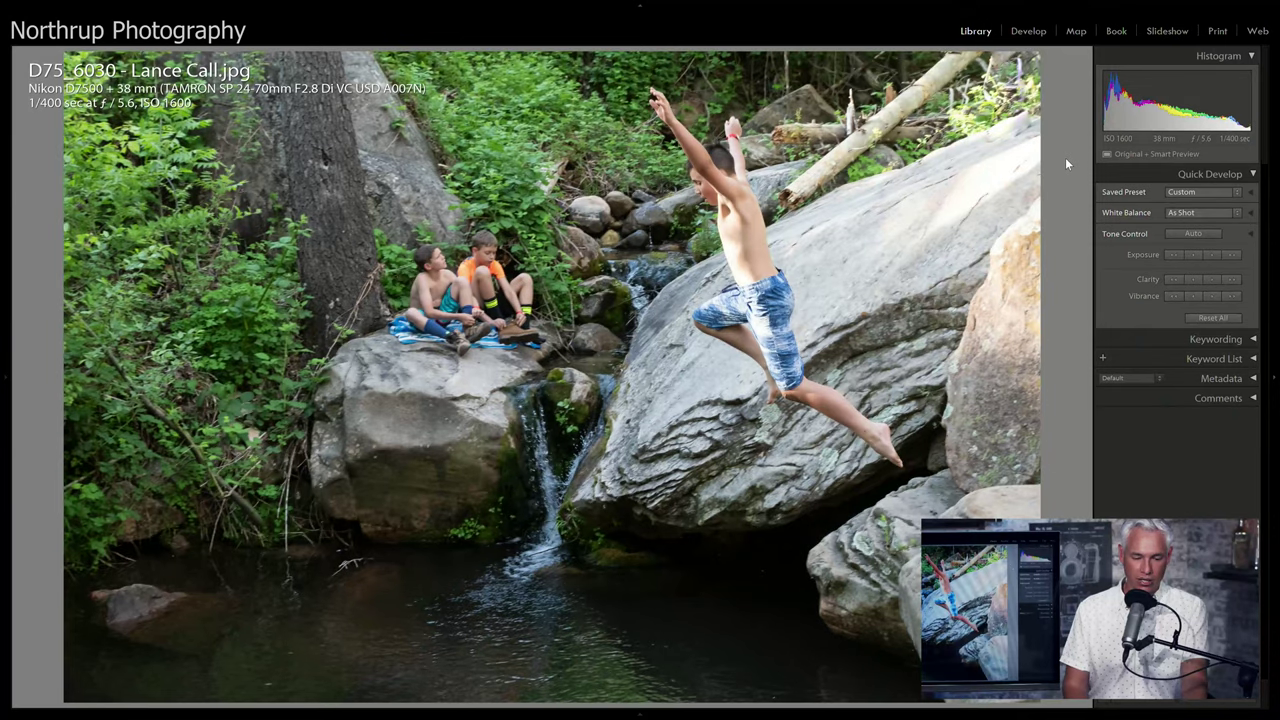
{"action": "key", "text": "g"}
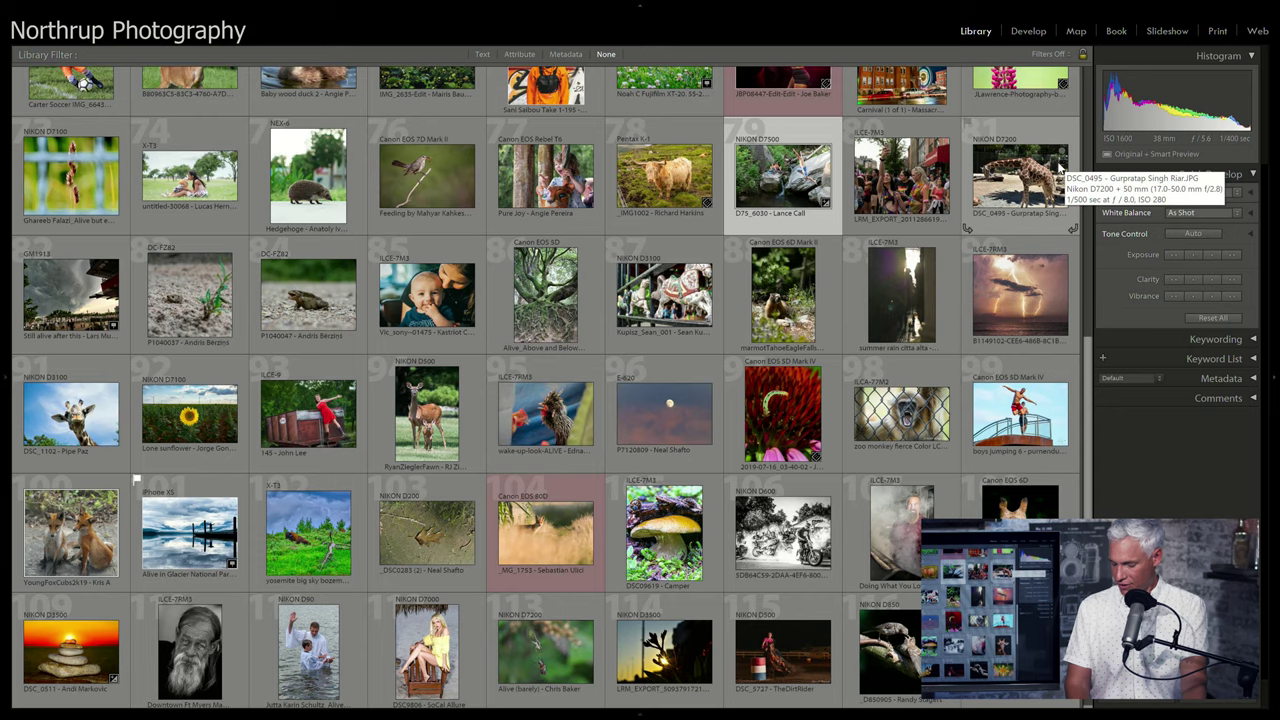
Step: Find the photo of three children playing with bubbles beside jagged shadows, inspect it full size, and flag it as a pick
{"action": "scroll", "coordinate": [630, 305], "scroll_direction": "down", "scroll_amount": 2}
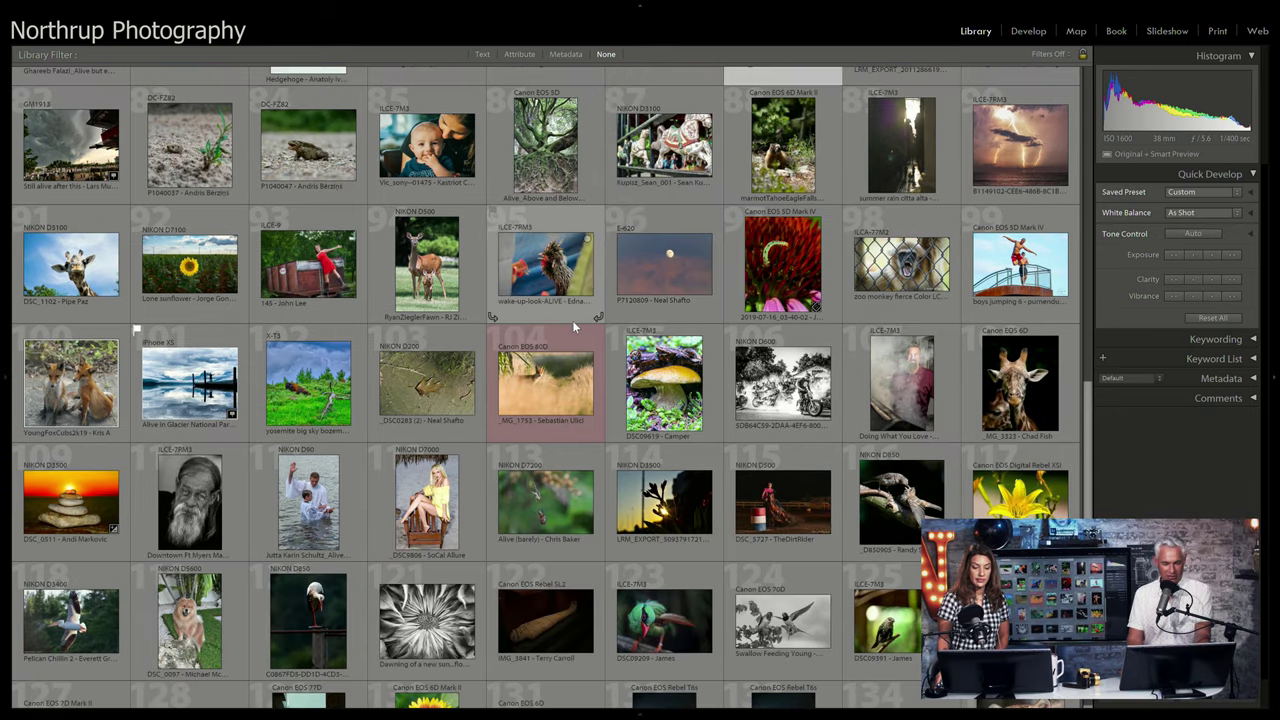
{"action": "scroll", "coordinate": [574, 324], "scroll_direction": "down", "scroll_amount": 2}
{"action": "scroll", "coordinate": [574, 324], "scroll_direction": "up", "scroll_amount": 5}
{"action": "scroll", "coordinate": [574, 324], "scroll_direction": "up", "scroll_amount": 1}
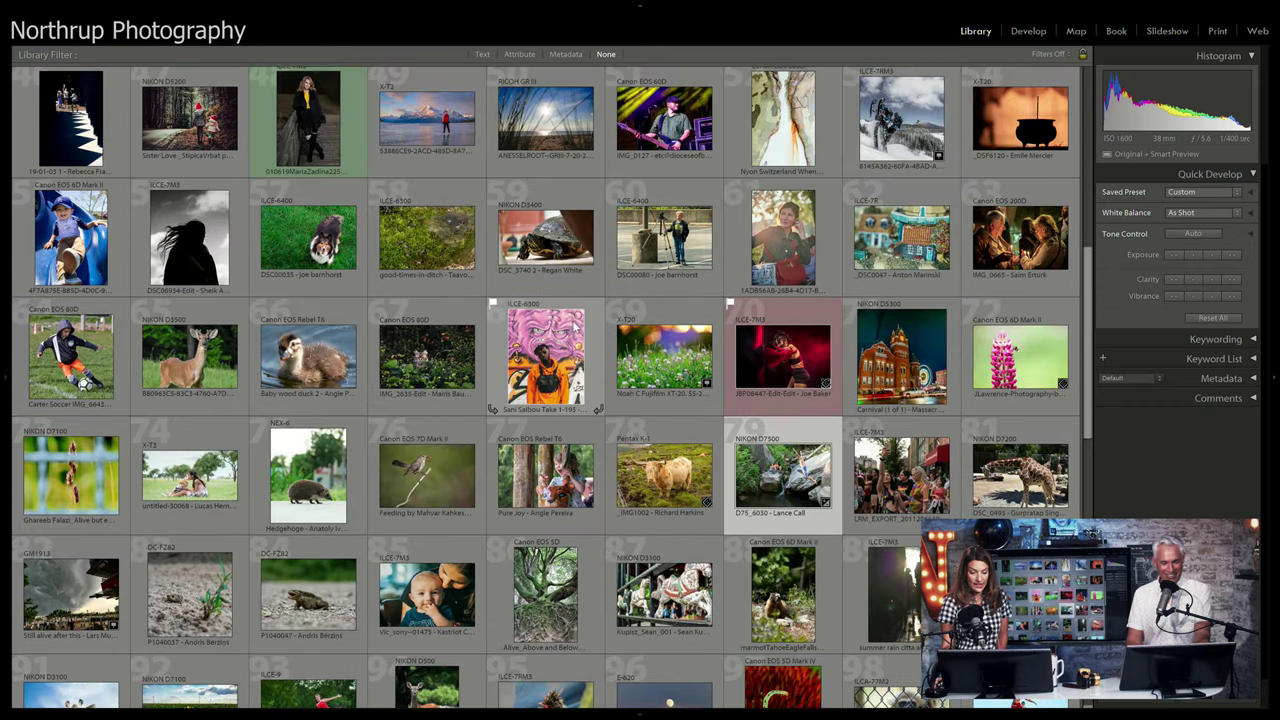
{"action": "scroll", "coordinate": [573, 325], "scroll_direction": "up", "scroll_amount": 1}
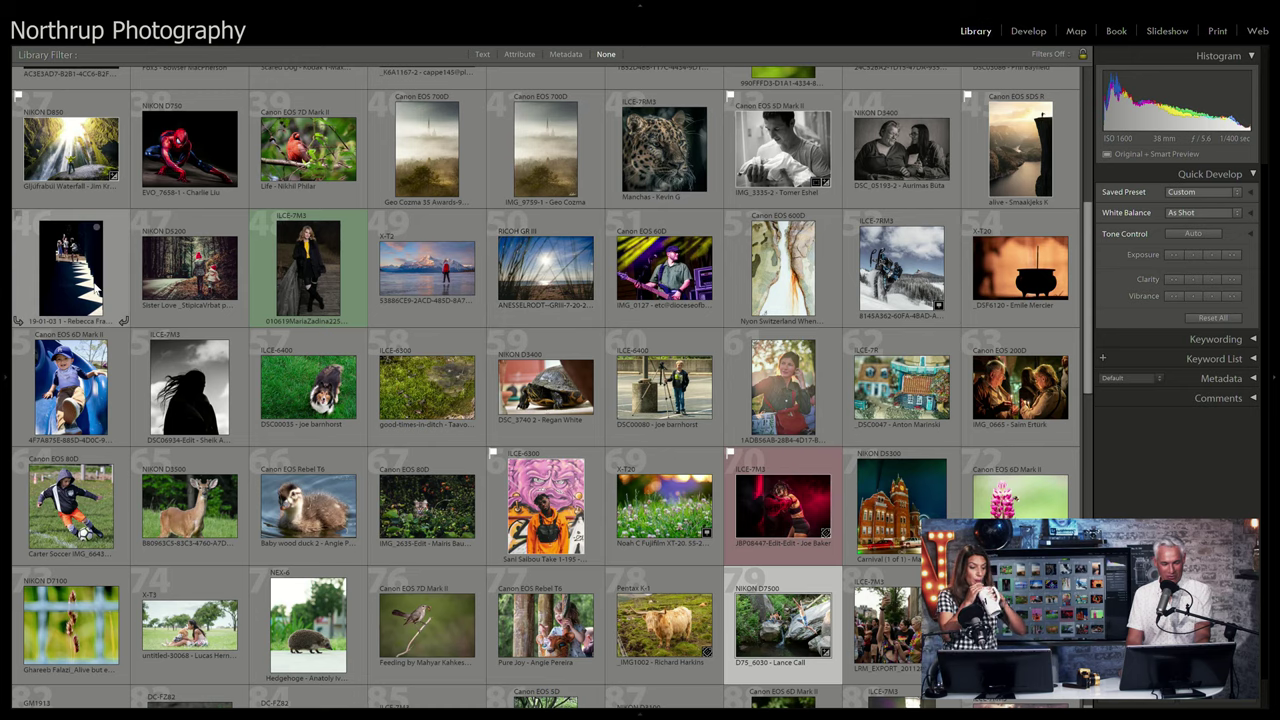
{"action": "double_click", "coordinate": [95, 287]}
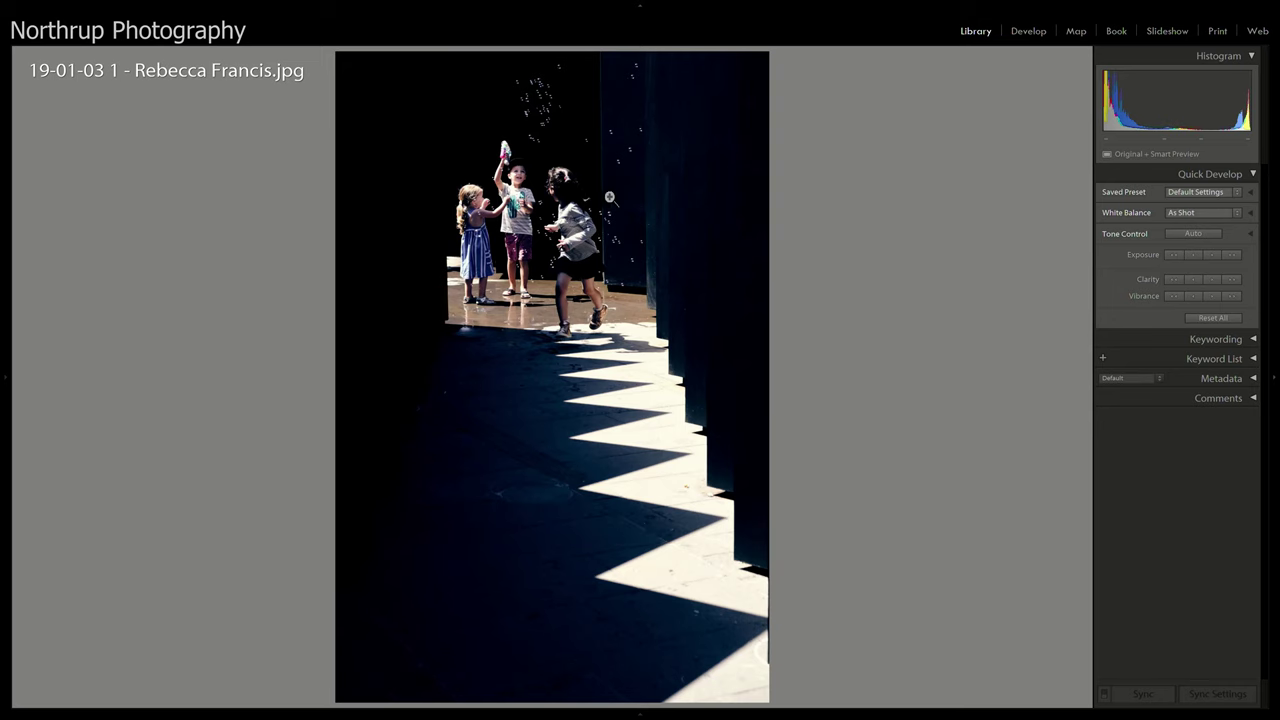
{"action": "left_click", "coordinate": [589, 186]}
{"action": "left_click", "coordinate": [573, 296]}
{"action": "key", "text": "g"}
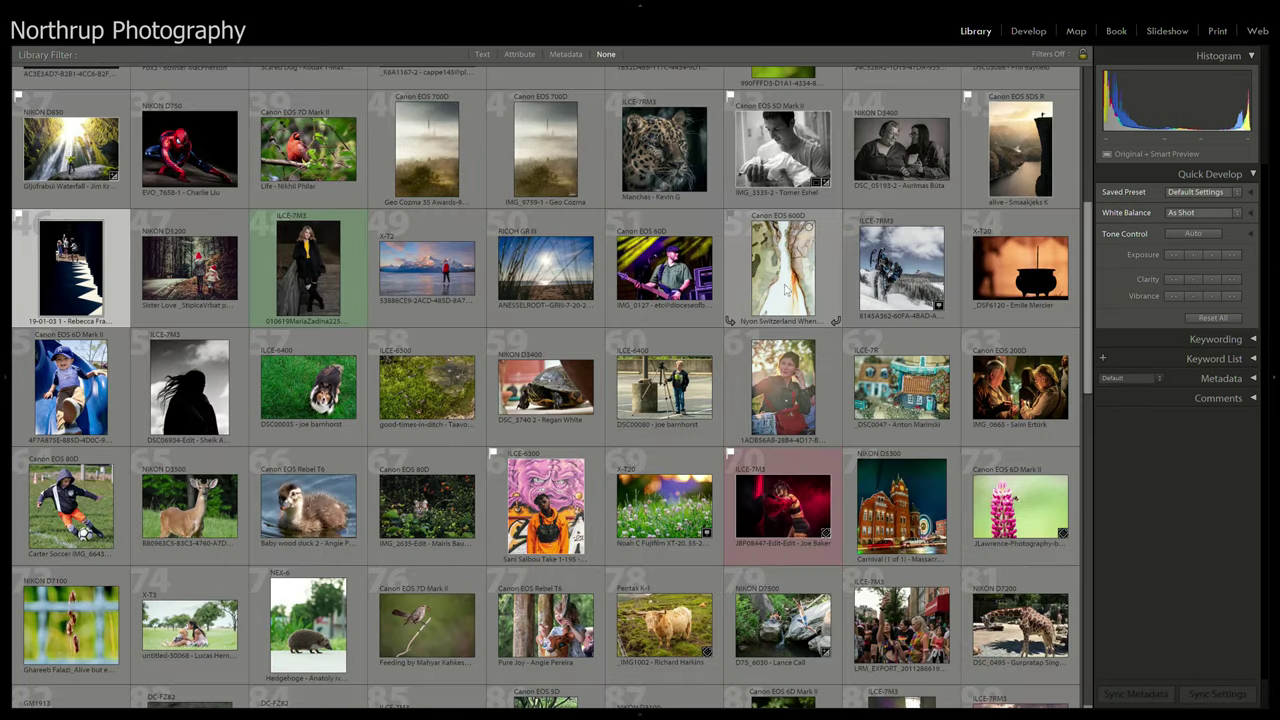
{"action": "scroll", "coordinate": [890, 283], "scroll_direction": "up", "scroll_amount": 2}
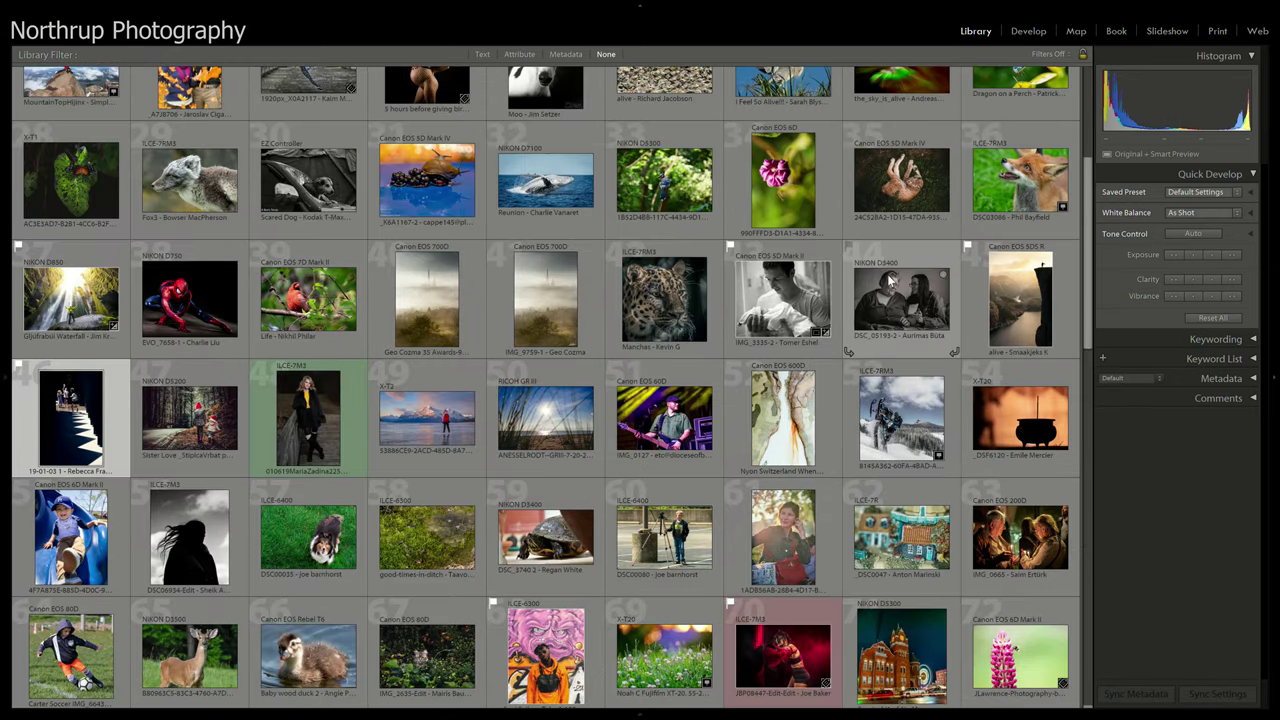
Step: Inspect the photo of the boy in a red headdress among the water buffalo up close and return to the grid
{"action": "scroll", "coordinate": [888, 278], "scroll_direction": "up", "scroll_amount": 2}
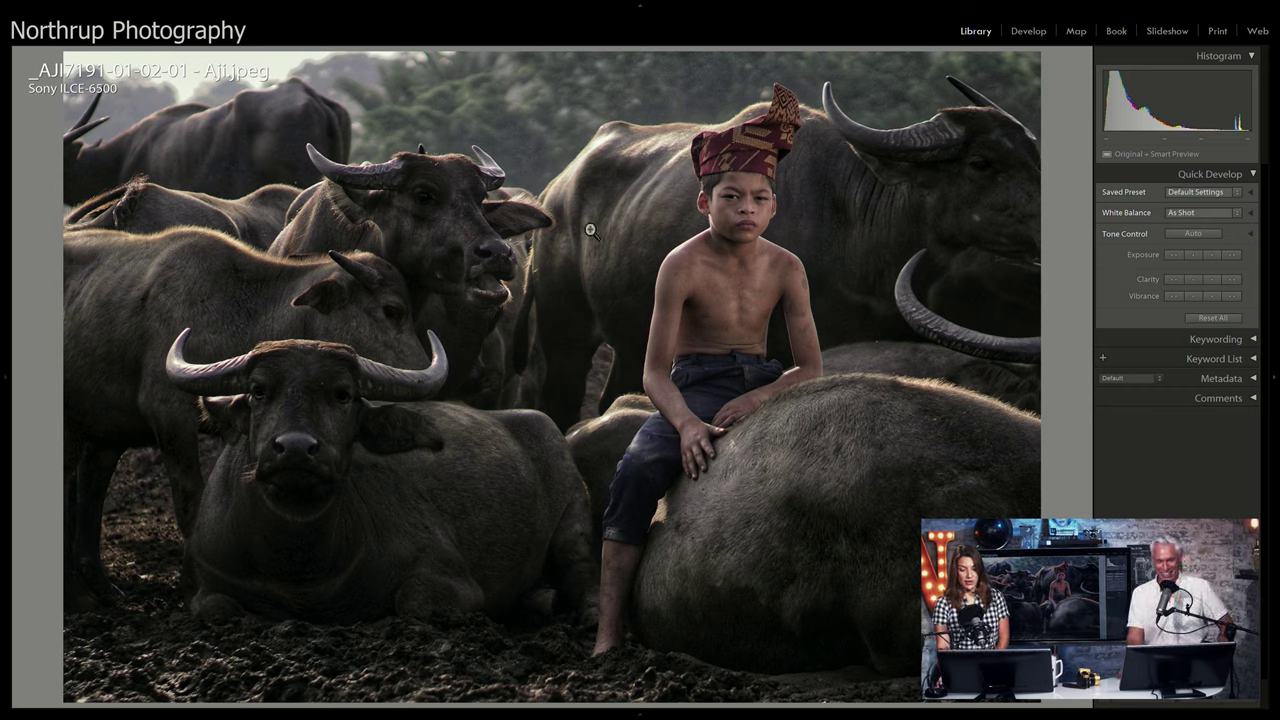
{"action": "left_click", "coordinate": [789, 200]}
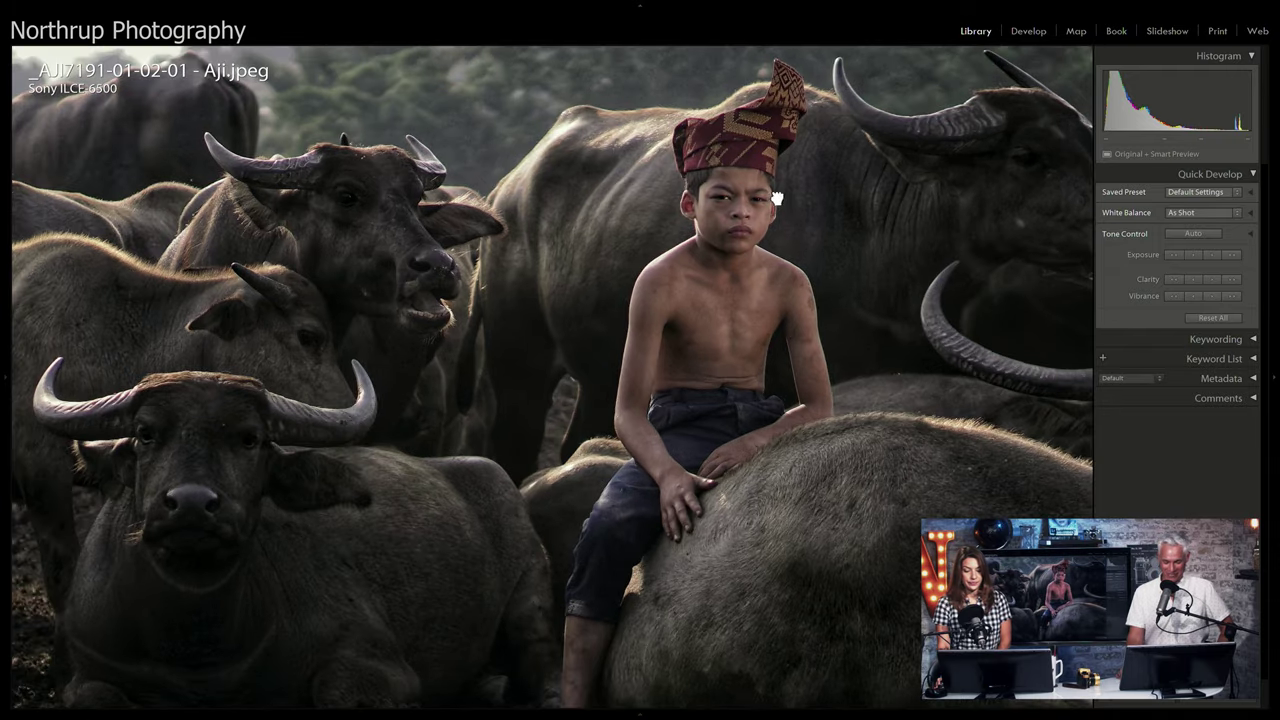
{"action": "left_click", "coordinate": [777, 198]}
{"action": "key", "text": "g"}
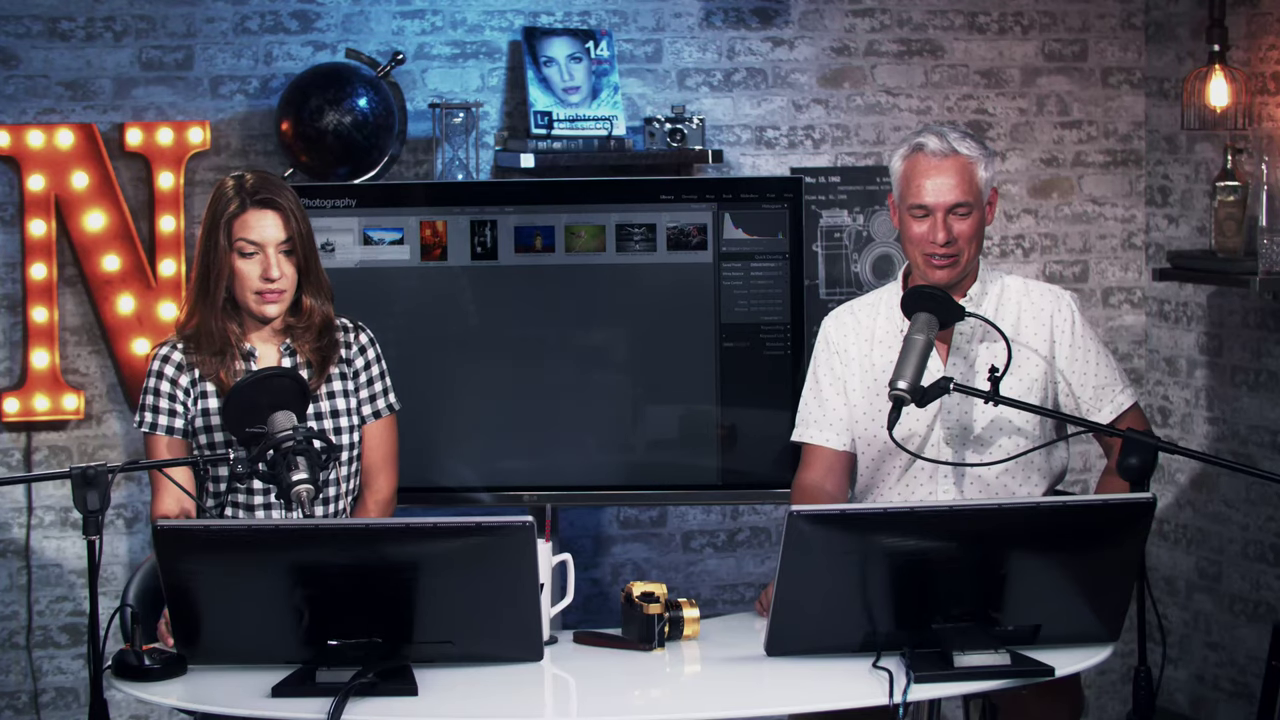
Step: View the wrecked desert car, glacier and lamp-lit alley photos full size, and switch to the KEH Camera page
{"action": "key", "text": "e"}
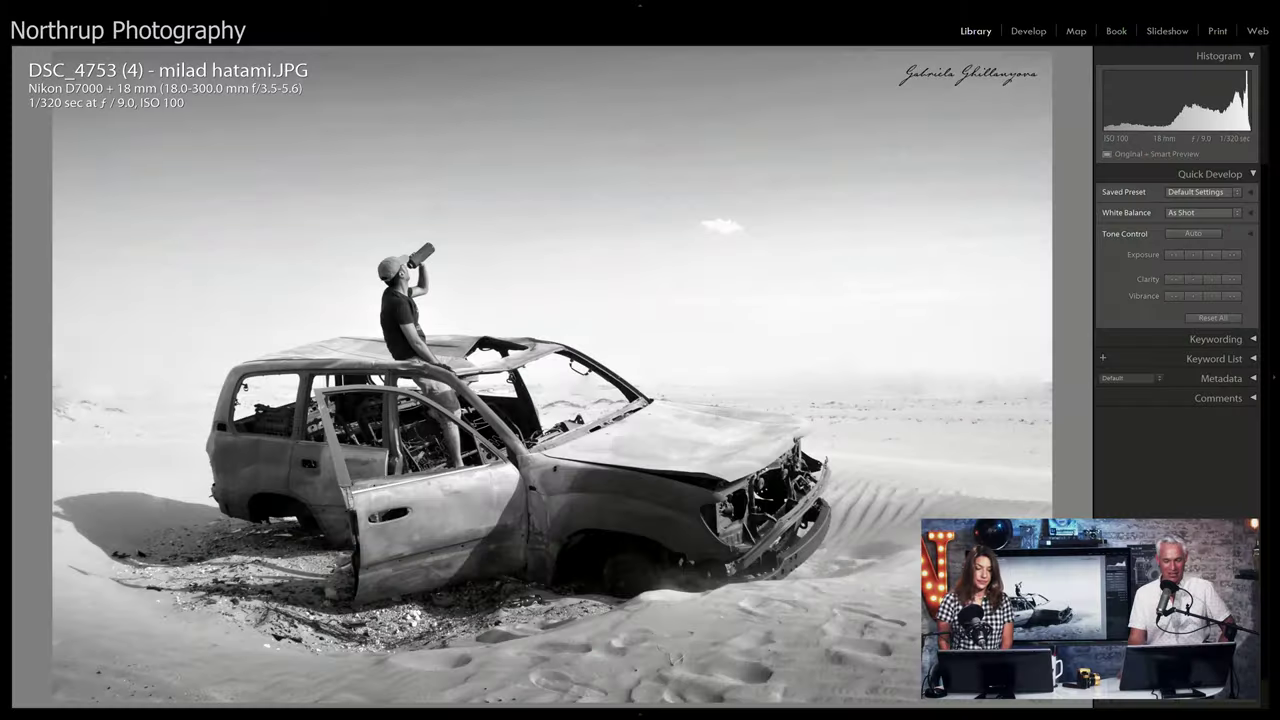
{"action": "key", "text": "Right"}
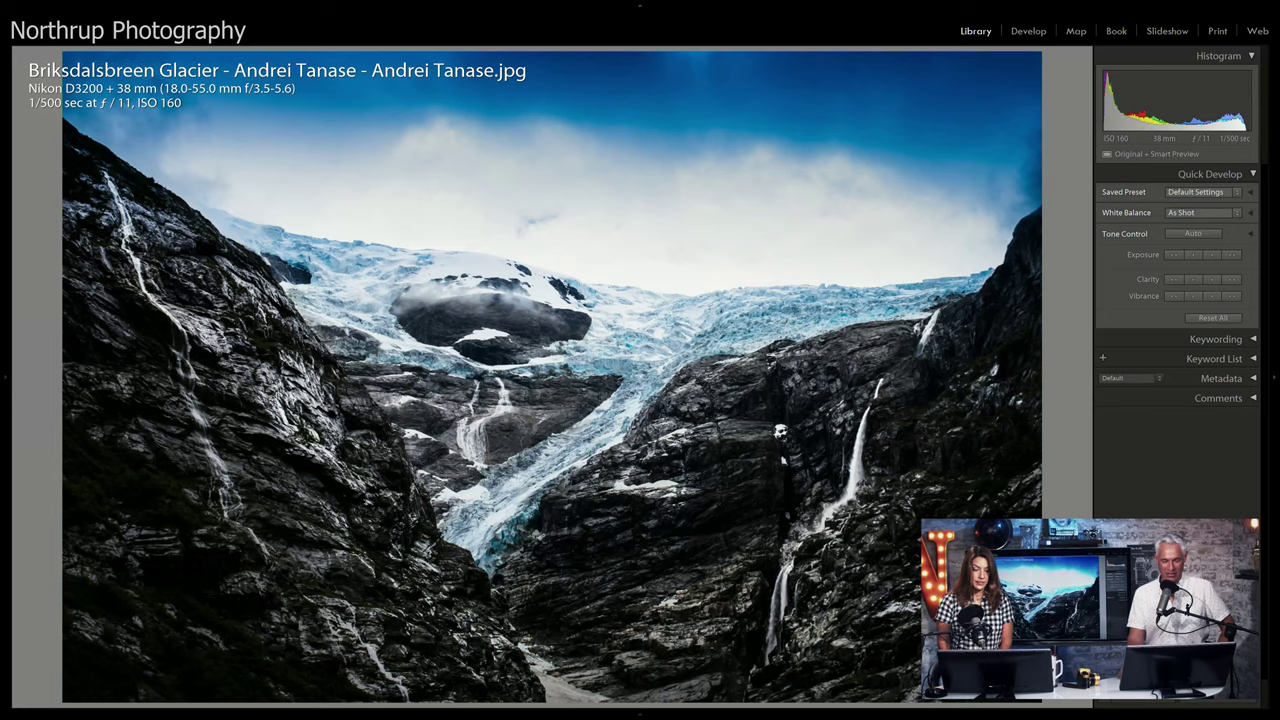
{"action": "key", "text": "Left"}
{"action": "key", "text": "Right"}
{"action": "key", "text": "Right"}
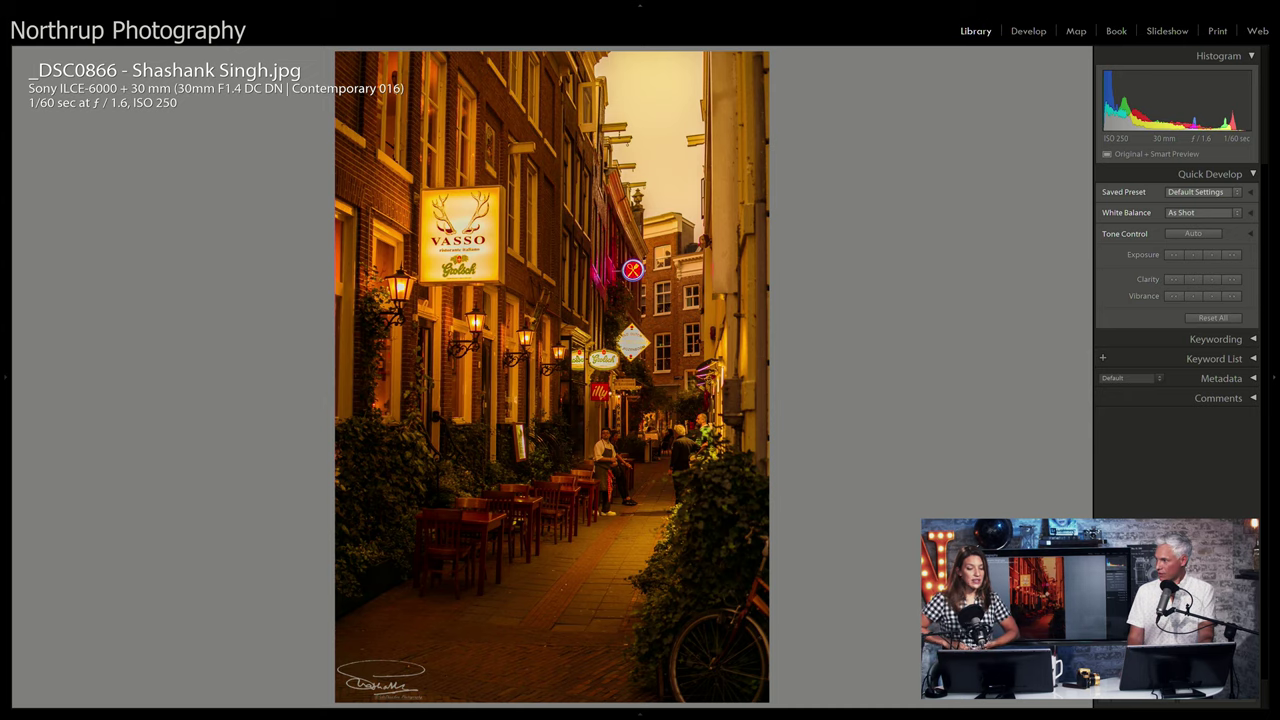
{"action": "key", "text": "alt+Tab"}
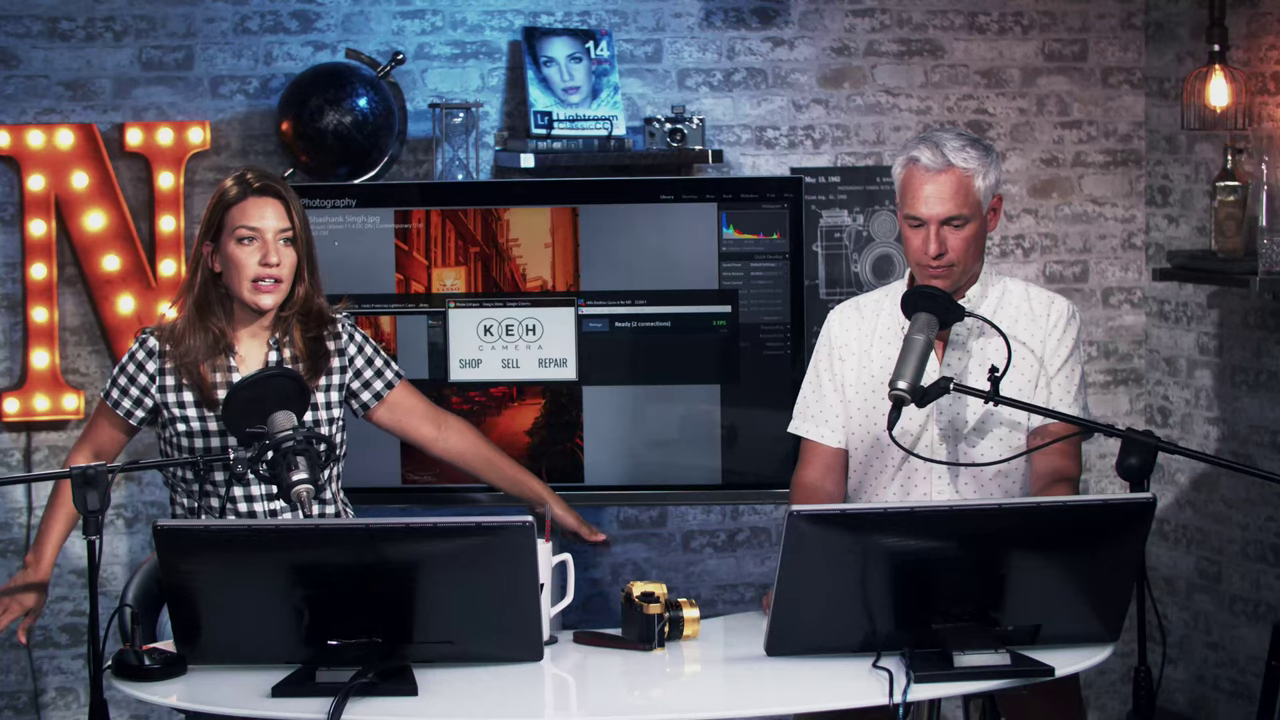